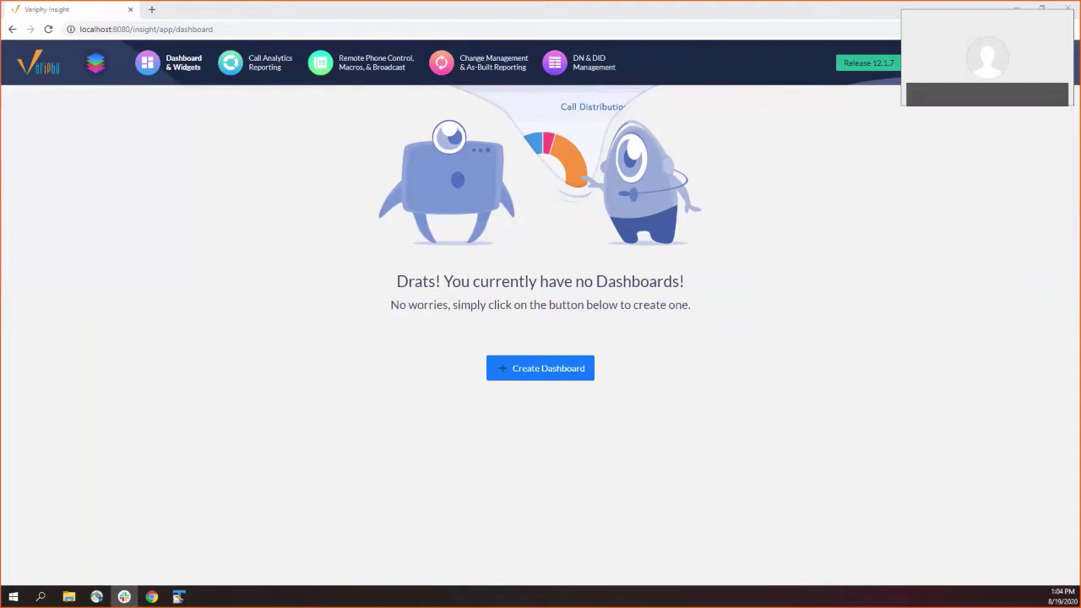
# Open the form for creating a new DID block from the DN & DID Management configuration
pyautogui.click(570, 73)
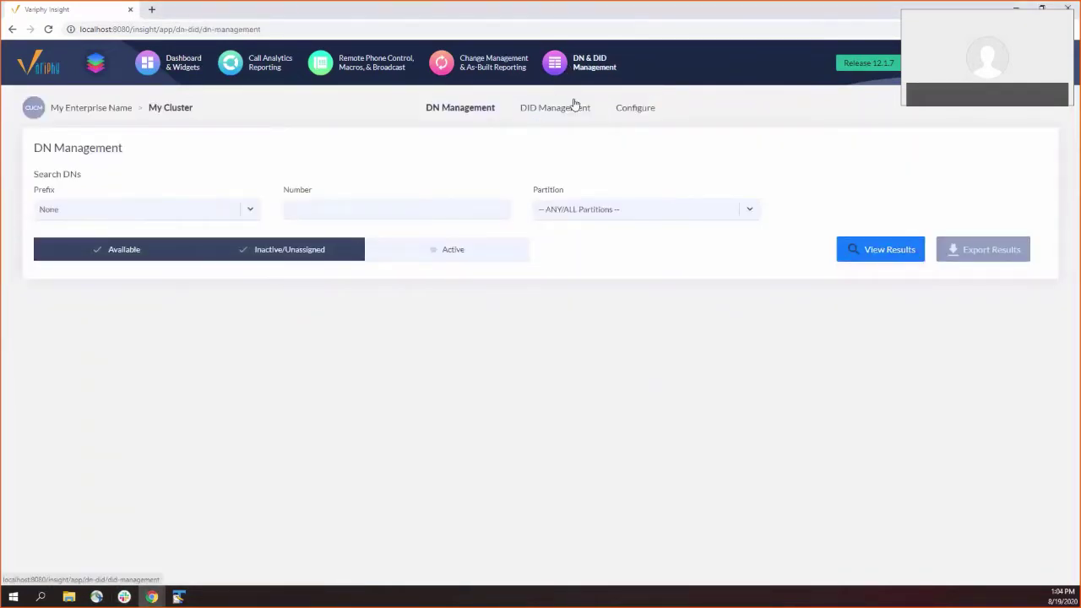
pyautogui.click(575, 104)
pyautogui.click(638, 108)
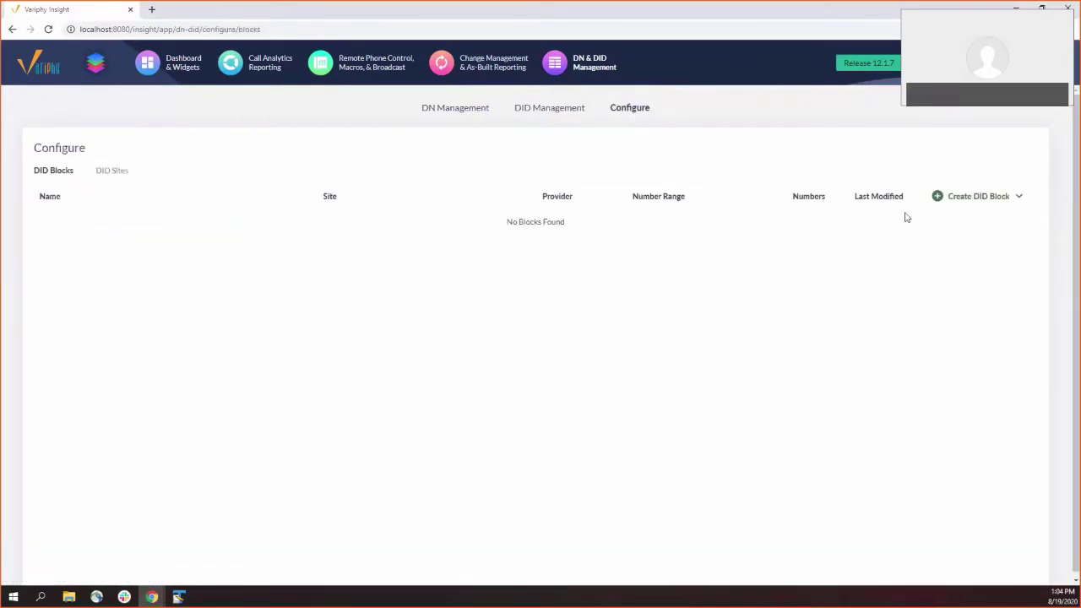
pyautogui.moveTo(947, 197)
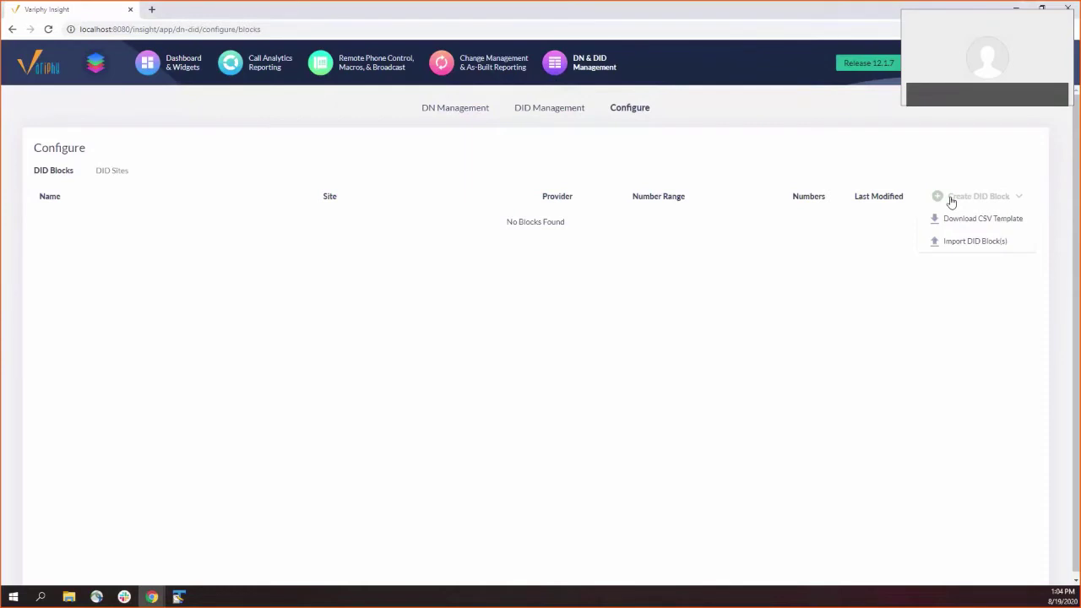
pyautogui.click(959, 201)
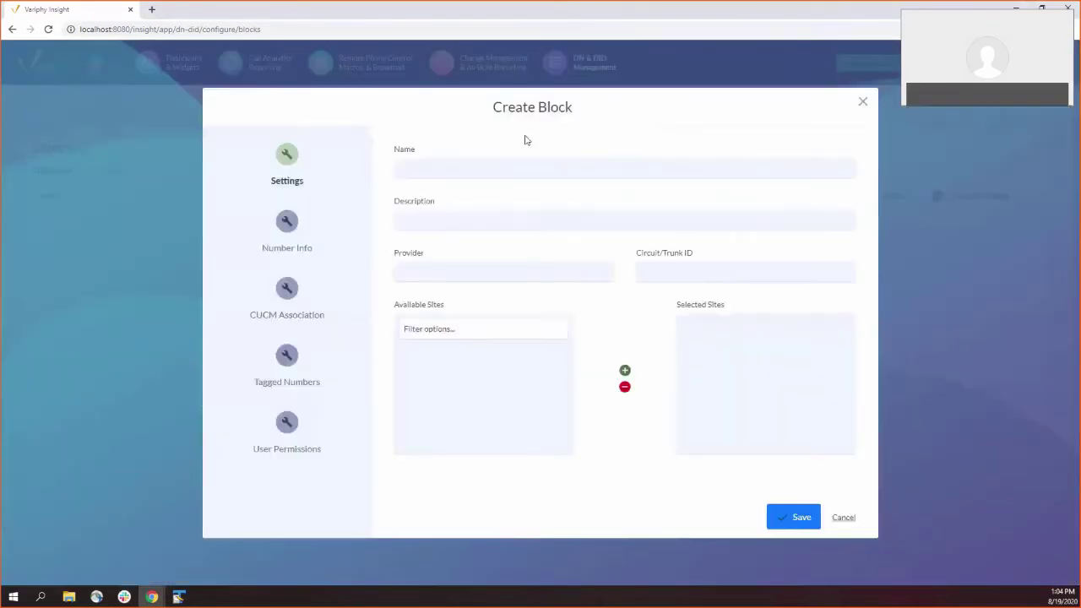
# Browse the country code options in the new DID block's number info, and discard the block
pyautogui.click(289, 228)
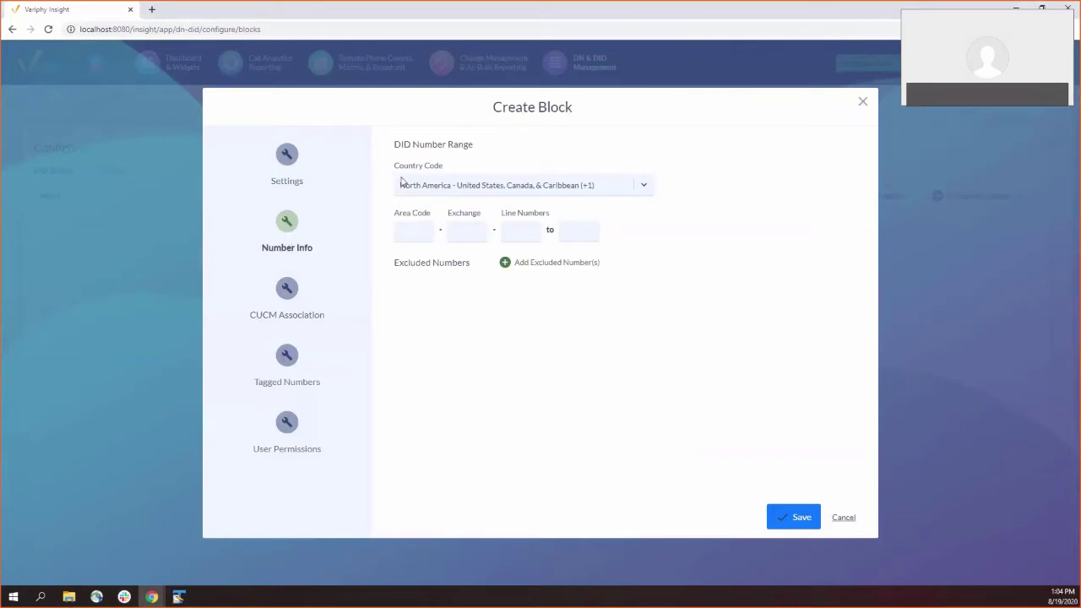
pyautogui.click(466, 184)
pyautogui.moveTo(649, 341); pyautogui.dragTo(650, 367)
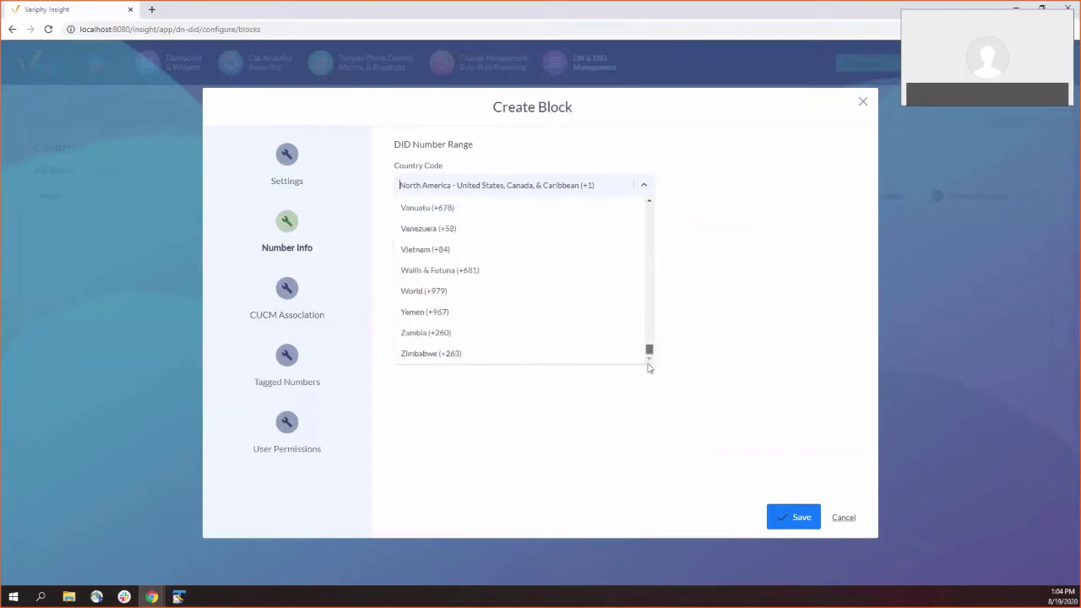
pyautogui.click(692, 319)
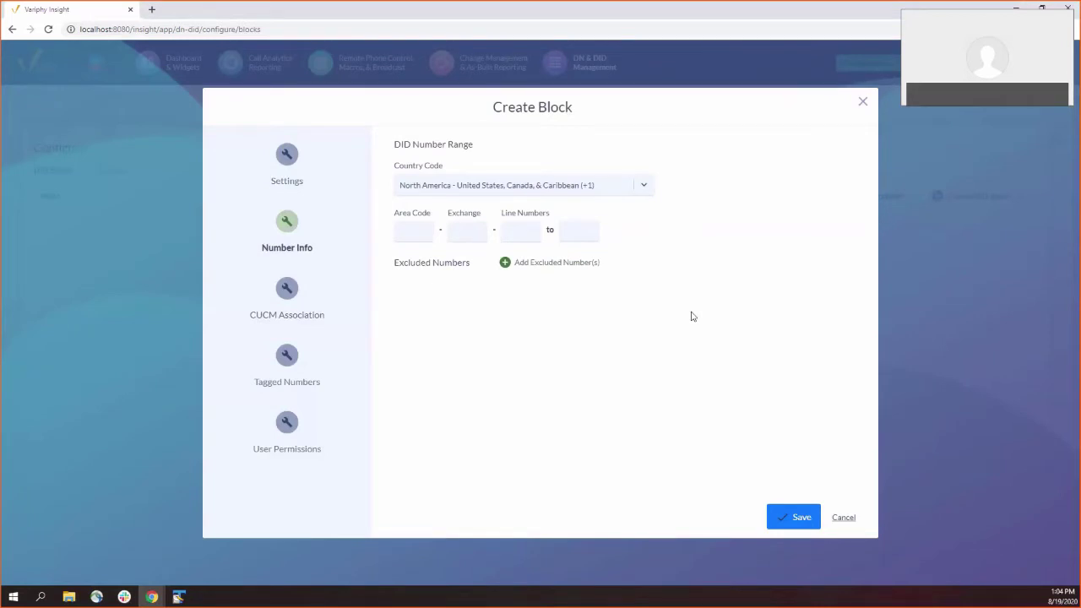
pyautogui.click(842, 517)
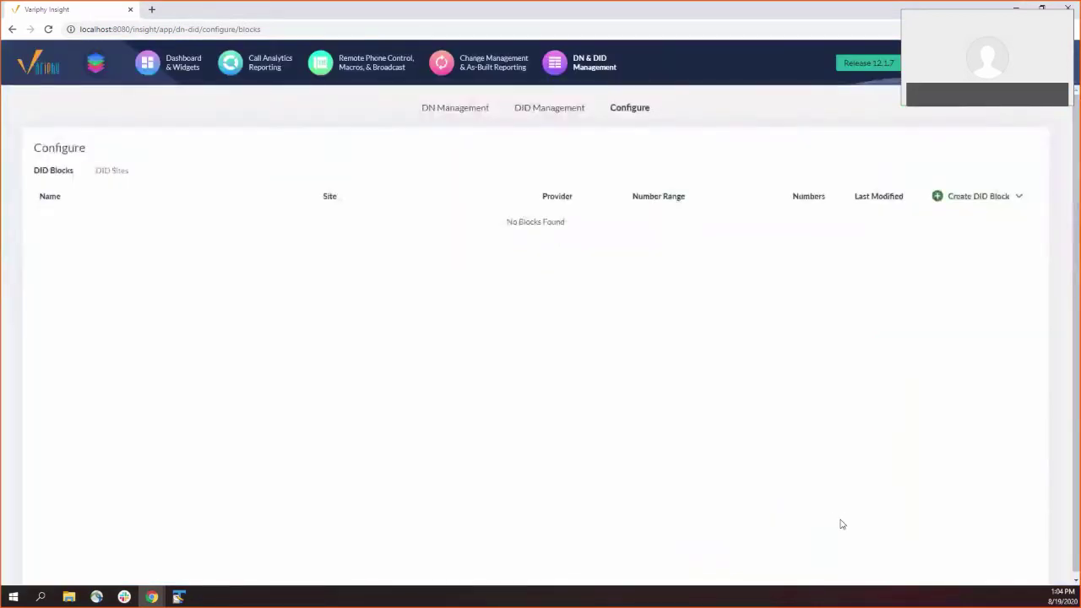
# Open the Call Analytics report repository and set its history filter to Other Users only
pyautogui.click(245, 67)
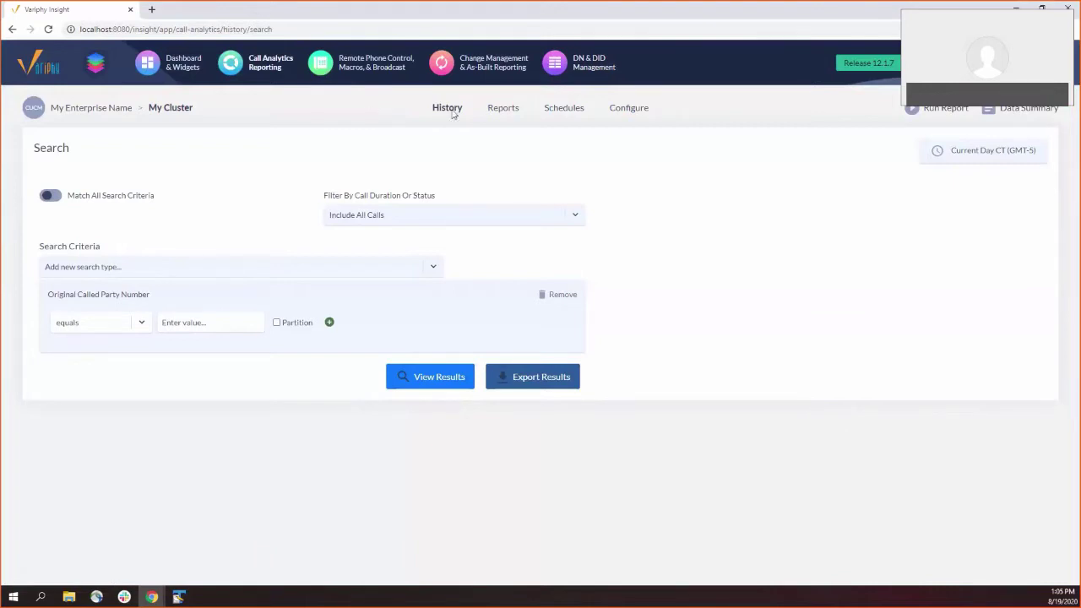
pyautogui.click(501, 108)
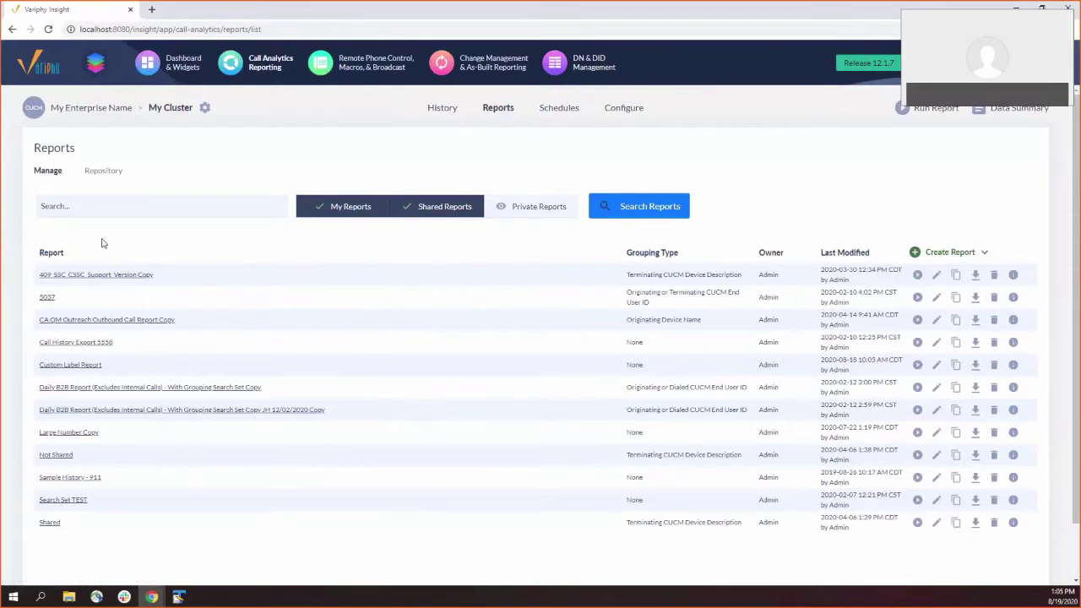
pyautogui.click(104, 174)
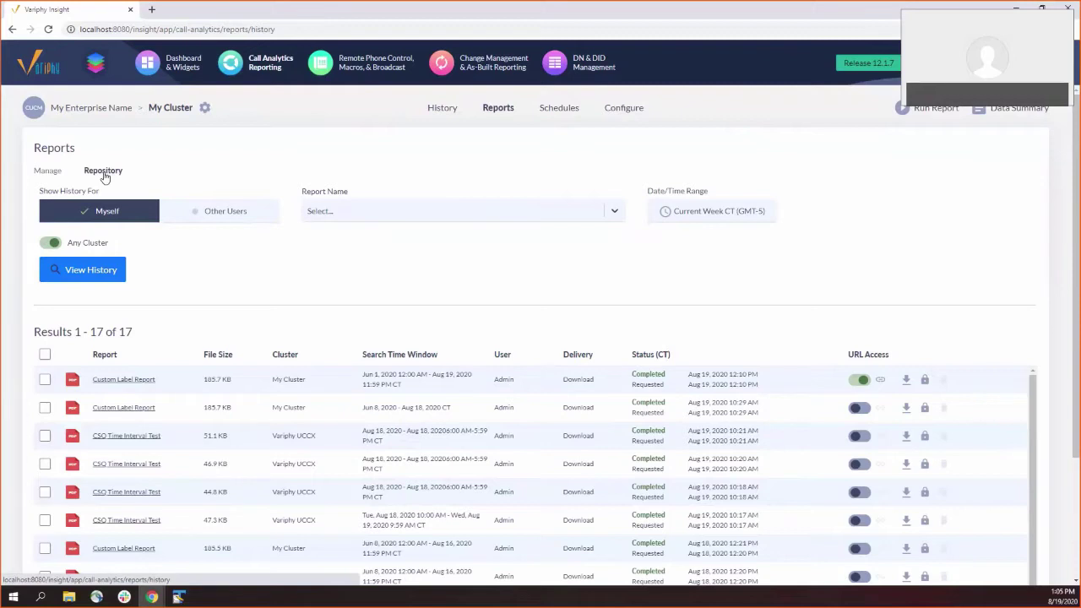
pyautogui.click(109, 219)
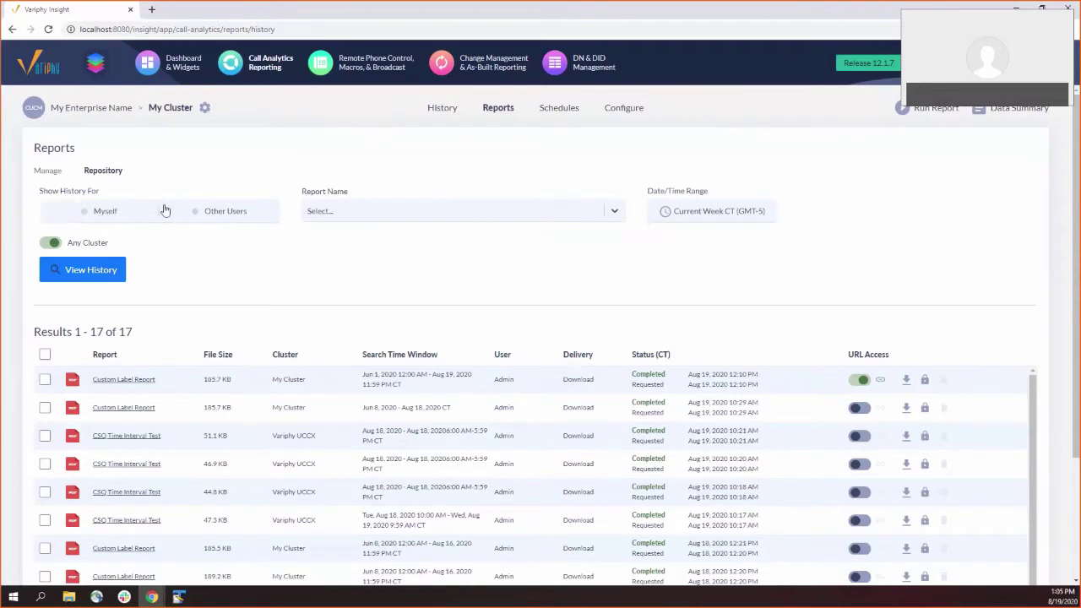
pyautogui.click(225, 216)
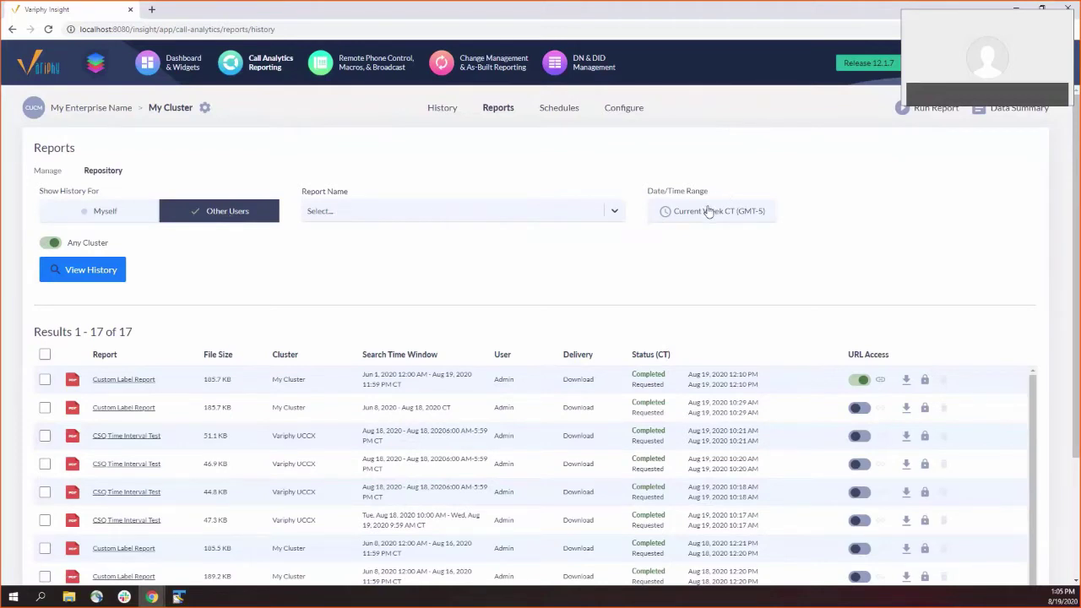
pyautogui.moveTo(708, 211)
# Download the first Custom Label Report in the repository results, view its PDF, and close it
pyautogui.click(121, 384)
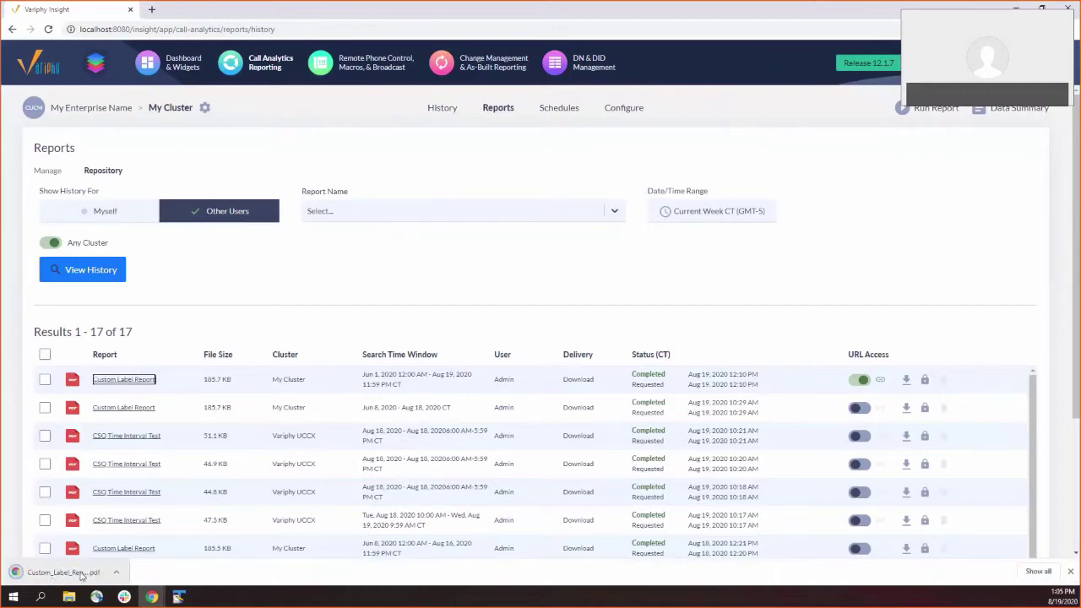
pyautogui.click(81, 573)
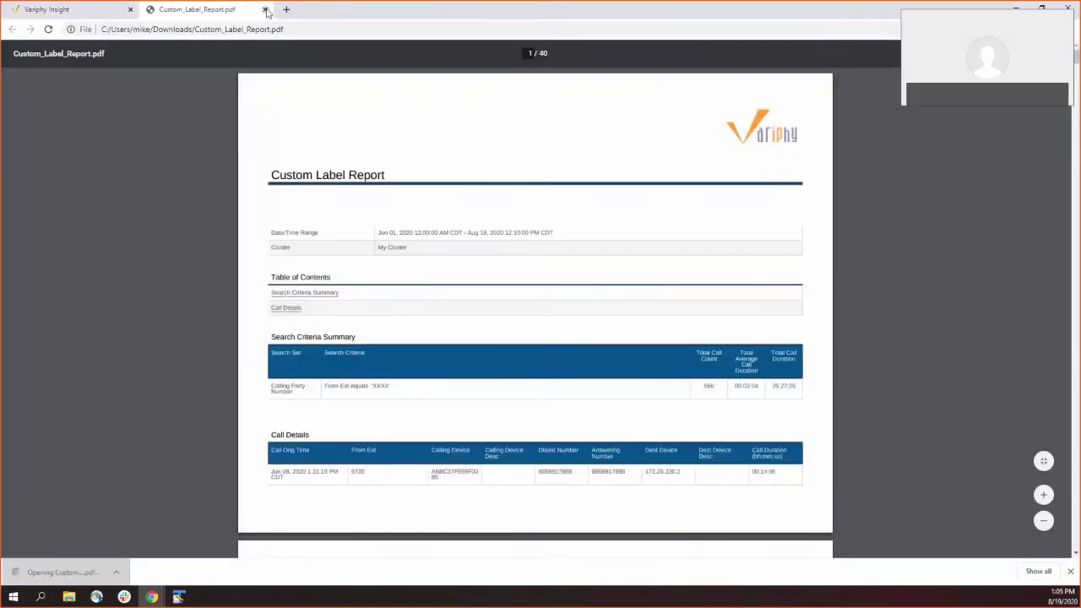
pyautogui.click(265, 9)
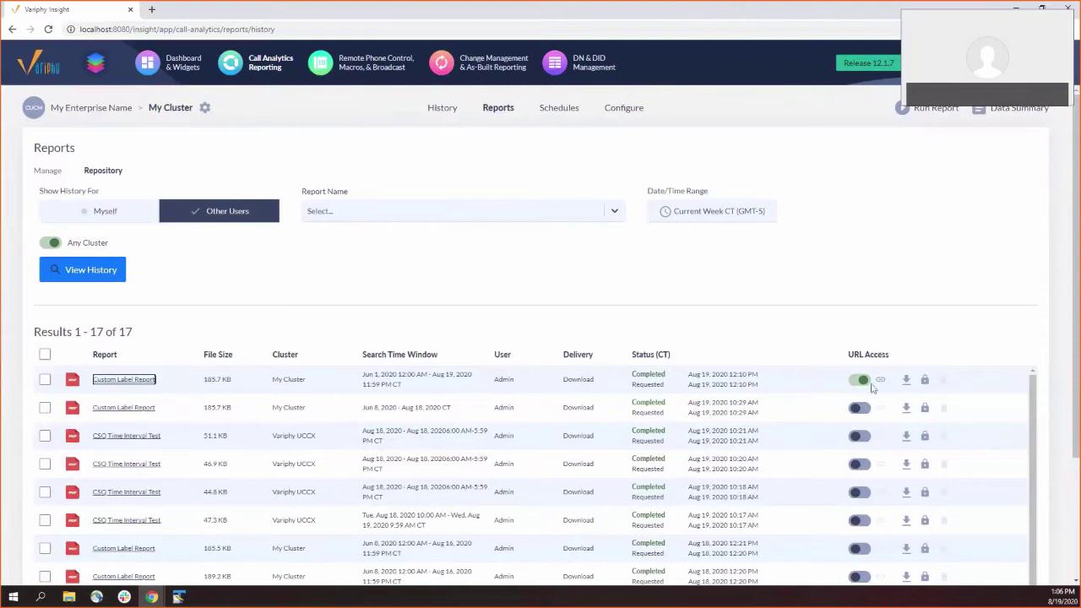
# Enable URL access for the second Custom Label Report and download it through its copied link in a new browser tab
pyautogui.click(860, 409)
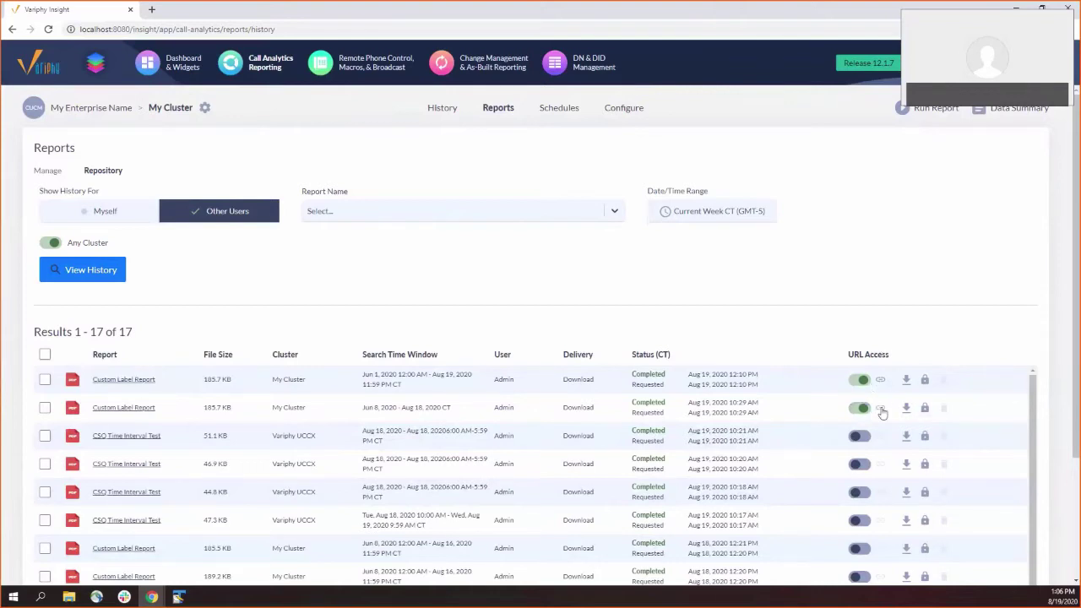
pyautogui.click(881, 410)
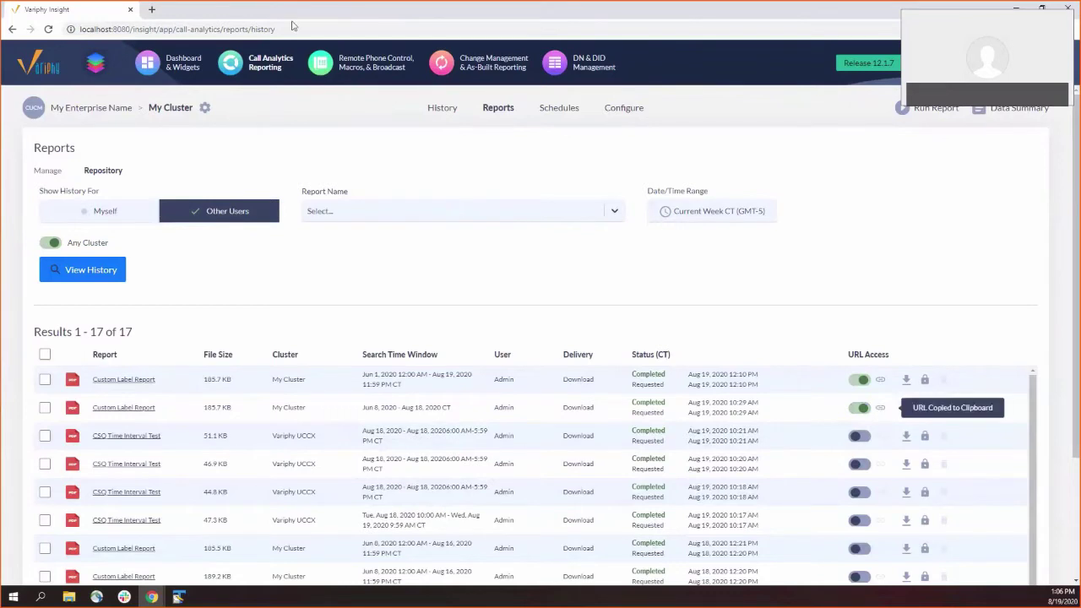
pyautogui.click(152, 10)
pyautogui.hotkey('ctrl', 'v')
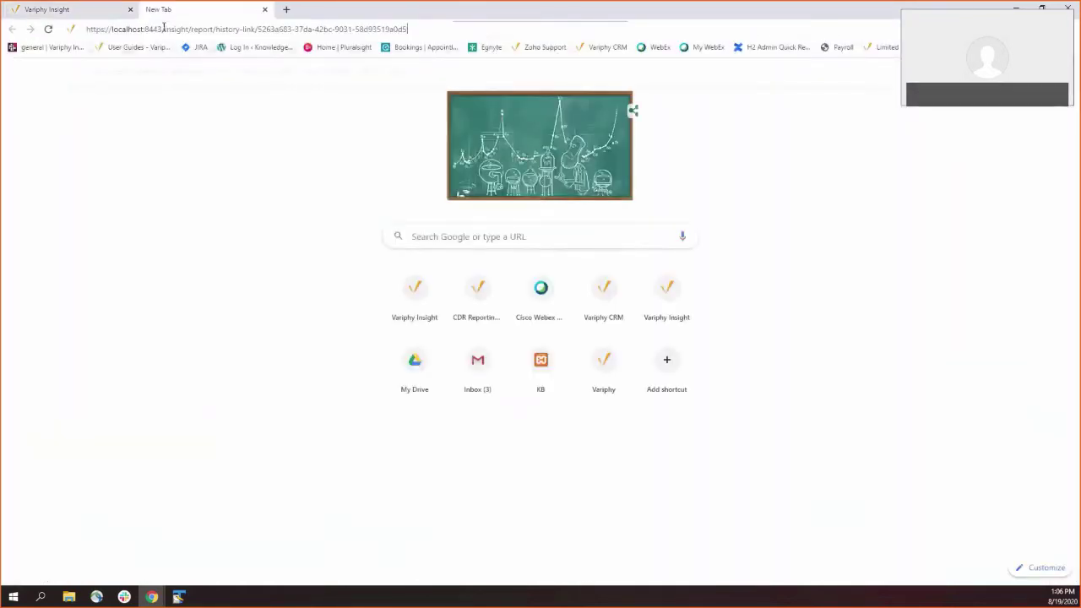
pyautogui.press('Return')
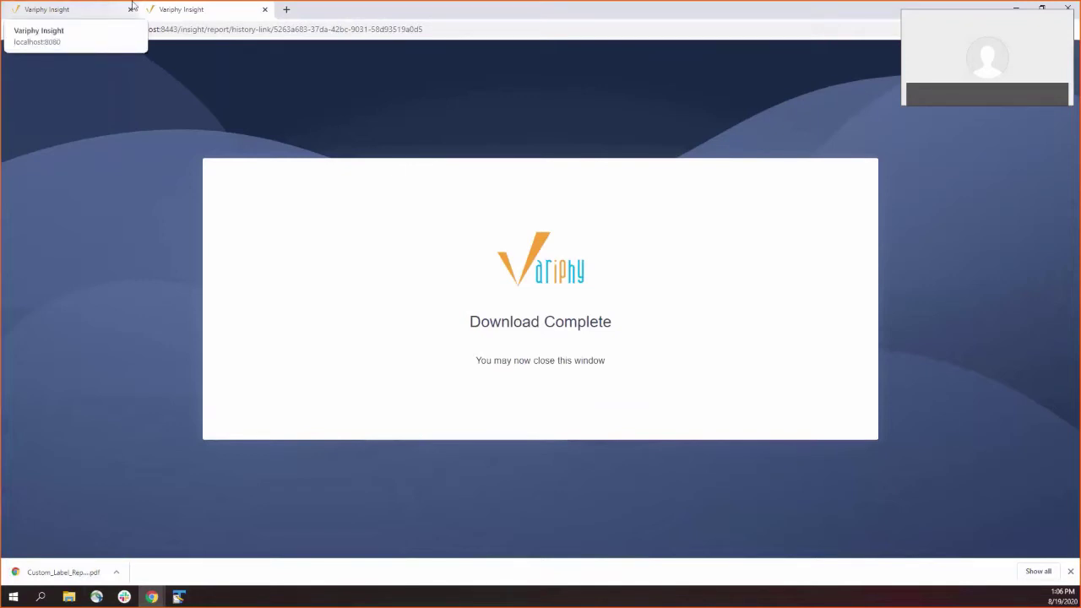
pyautogui.click(92, 10)
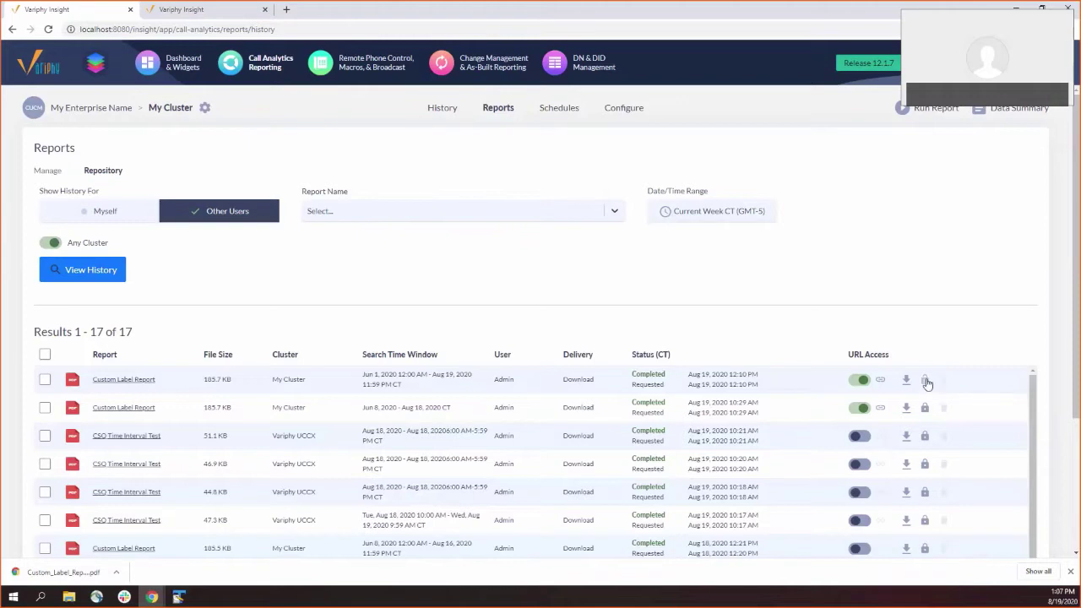
# Select all reports in the repository results, delete the selected files, and check the refreshed list
pyautogui.scroll(-2, 949, 413)
pyautogui.scroll(2, 949, 413)
pyautogui.click(44, 354)
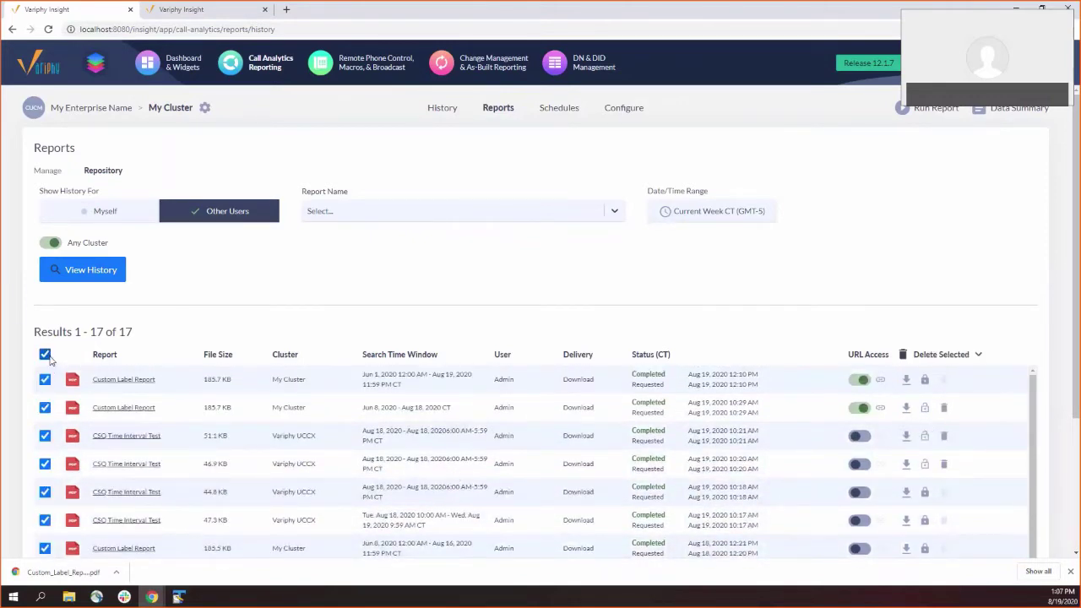
pyautogui.click(904, 356)
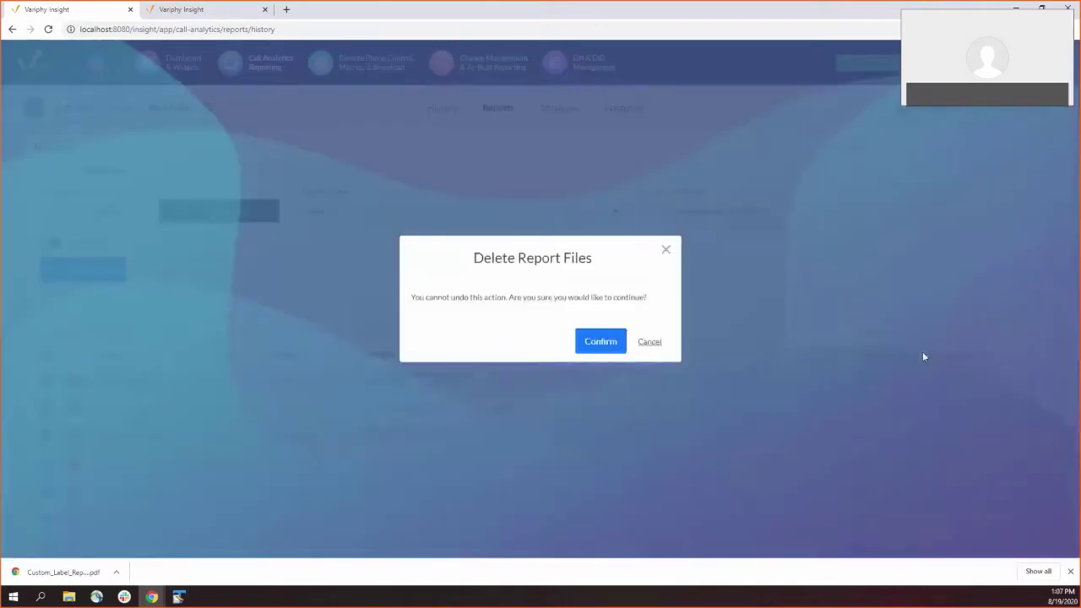
pyautogui.click(580, 346)
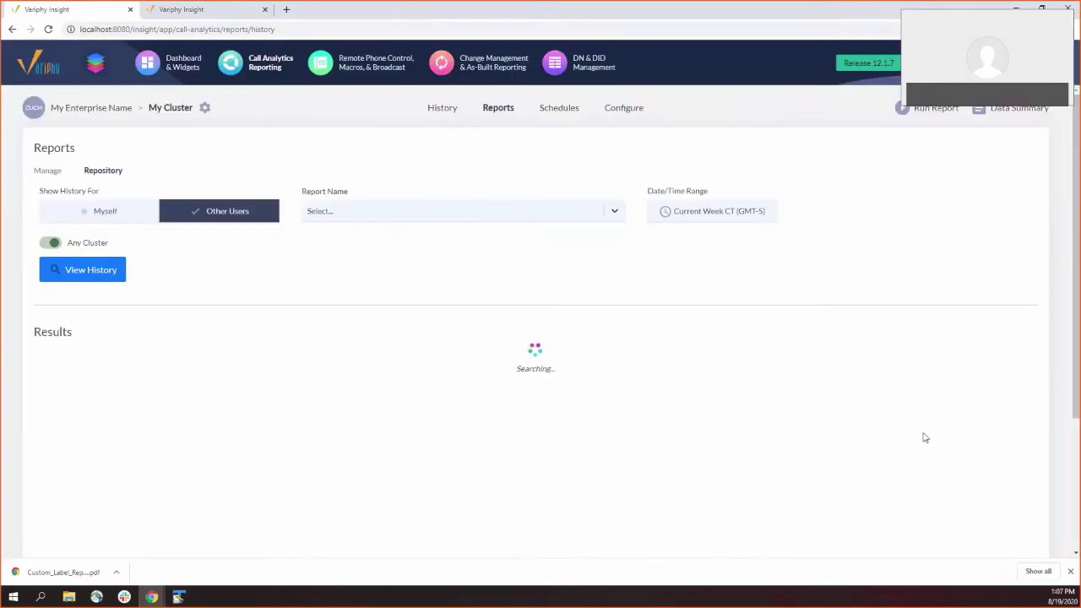
pyautogui.scroll(-3, 967, 418)
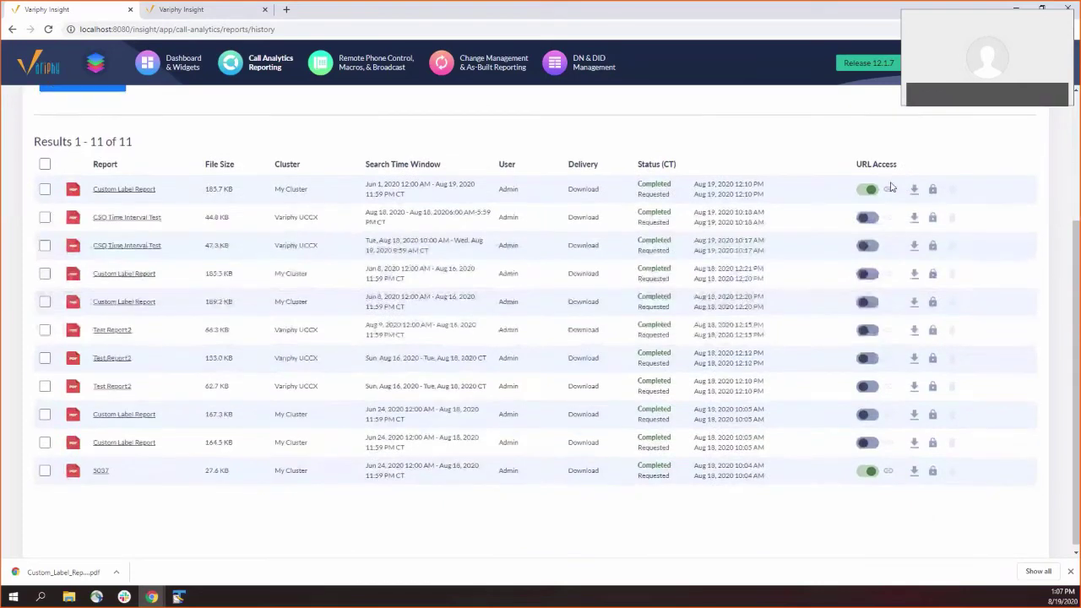
pyautogui.scroll(3, 929, 291)
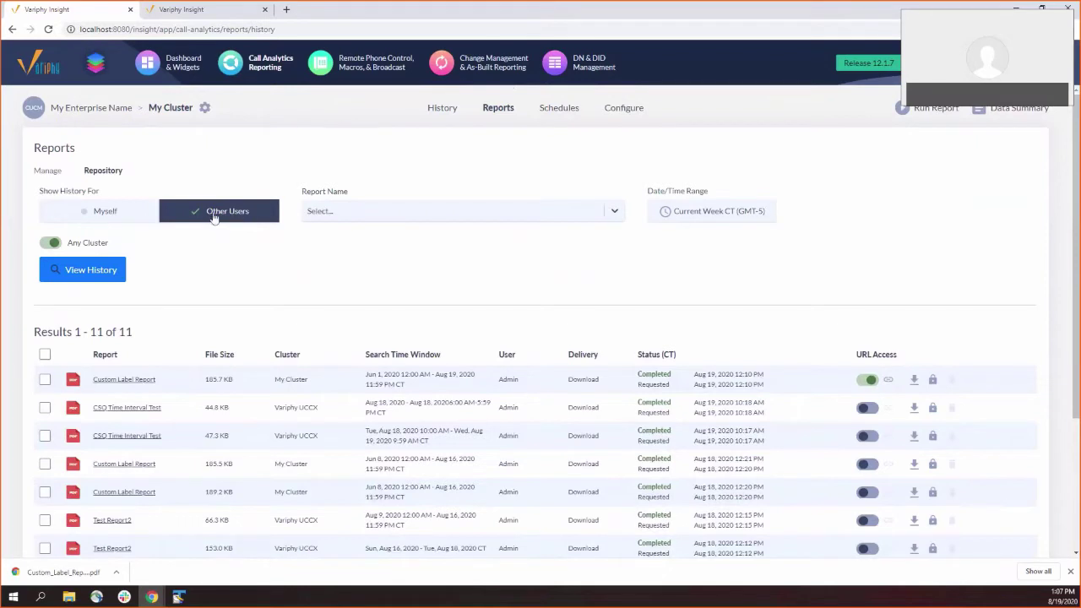
# View the report history for both Myself and Other Users, and return the filter to Other Users only
pyautogui.click(105, 215)
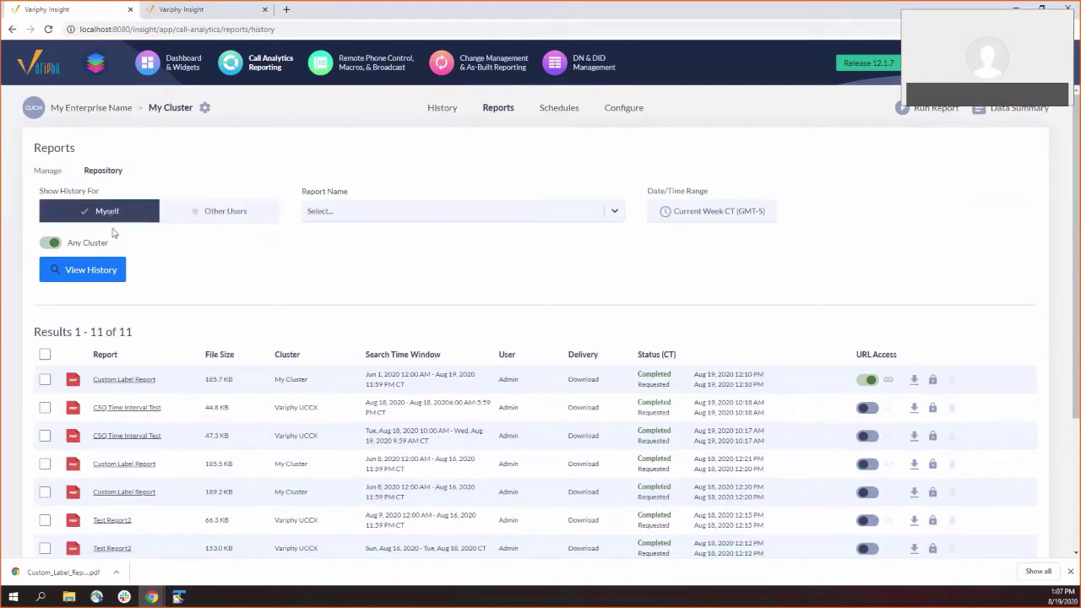
pyautogui.click(200, 213)
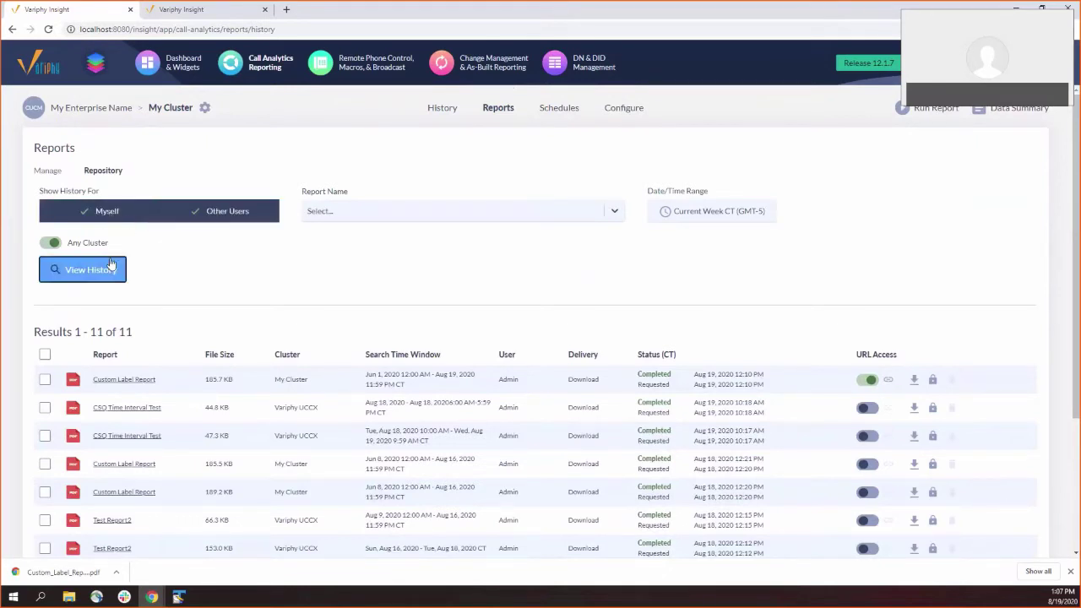
pyautogui.click(110, 267)
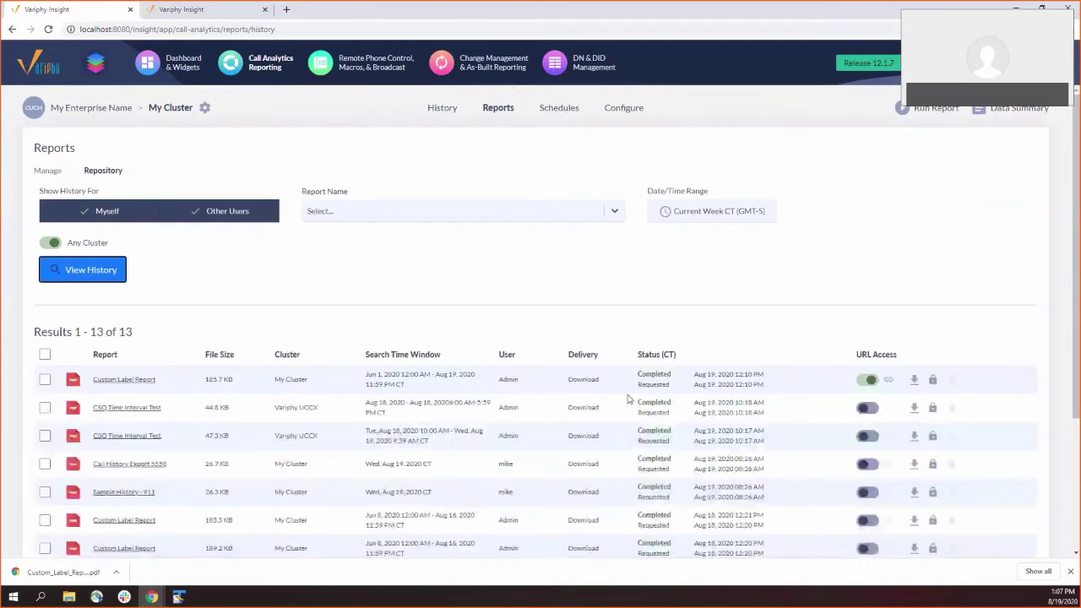
pyautogui.click(108, 212)
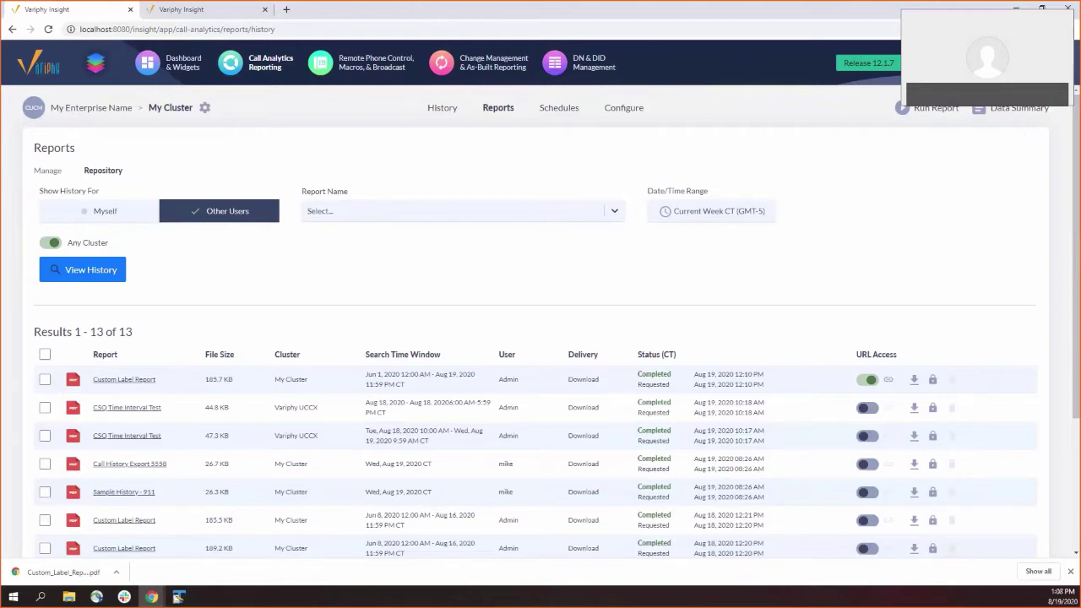
# Open the Application Settings and examine the Report History Repository Settings for download URLs, CDR and UCCX reports
pyautogui.moveTo(955, 112)
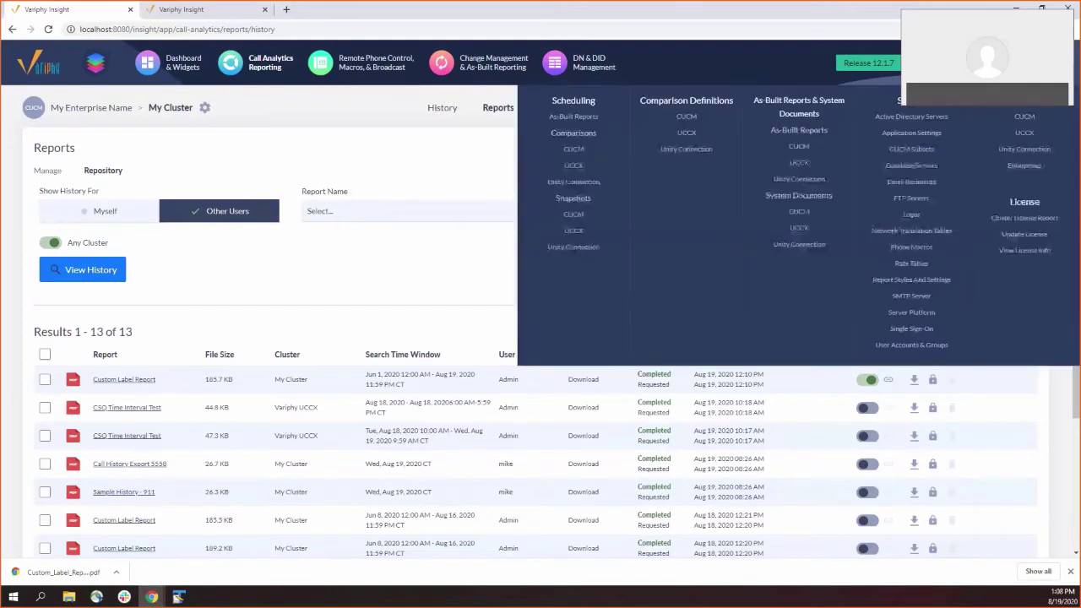
pyautogui.click(931, 141)
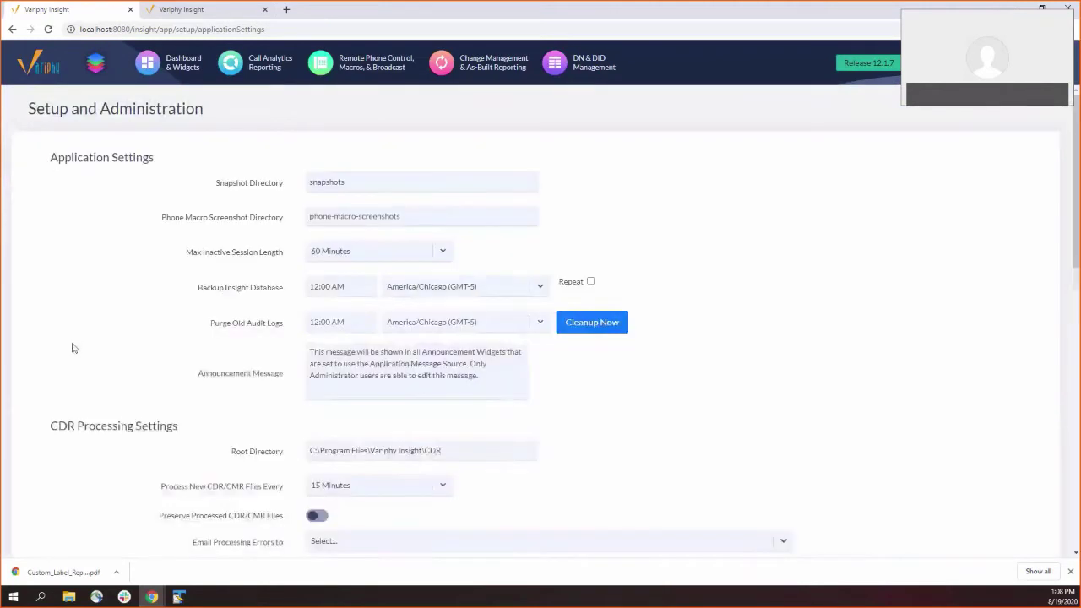
pyautogui.scroll(-1, 158, 341)
pyautogui.scroll(-3, 159, 340)
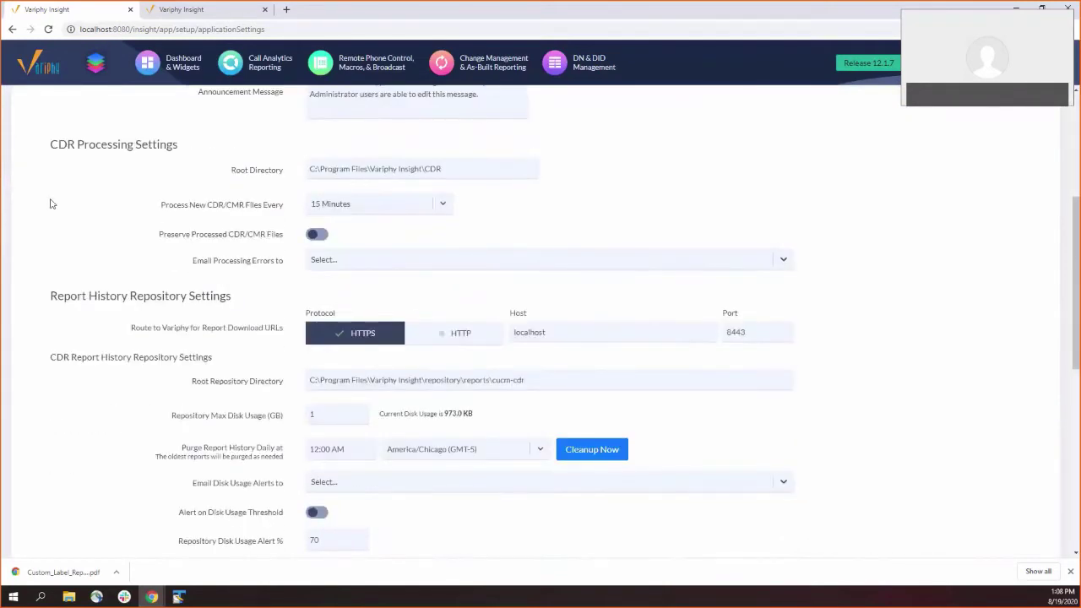
pyautogui.scroll(-1, 90, 298)
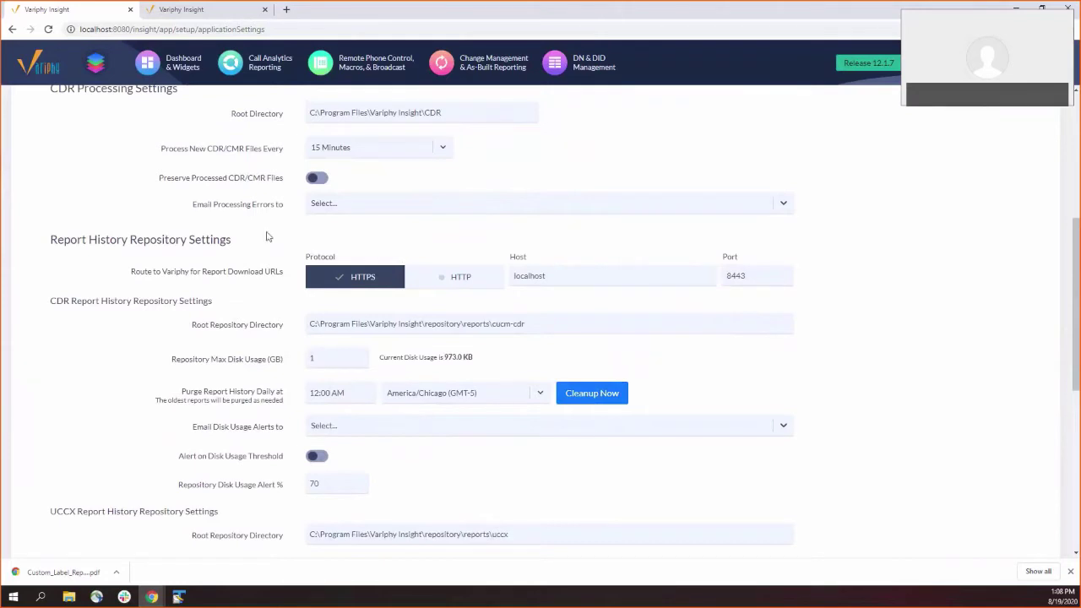
pyautogui.scroll(-1, 197, 294)
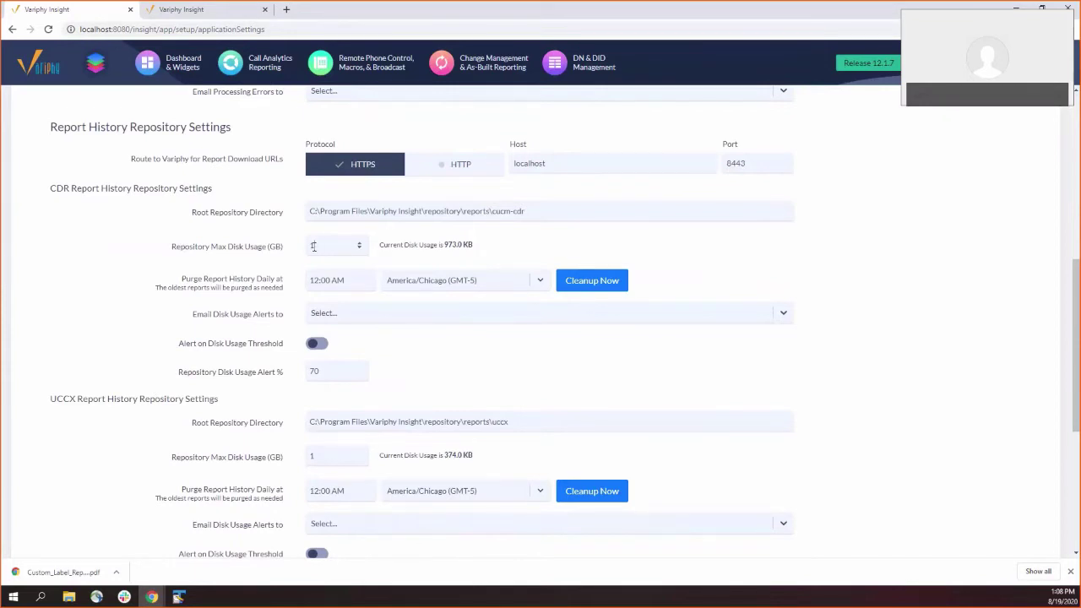
# Check the UCCX repository's maximum disk usage, view the My Cluster report repository, and go to the cluster's report management list
pyautogui.moveTo(328, 460); pyautogui.dragTo(307, 457)
pyautogui.click(258, 63)
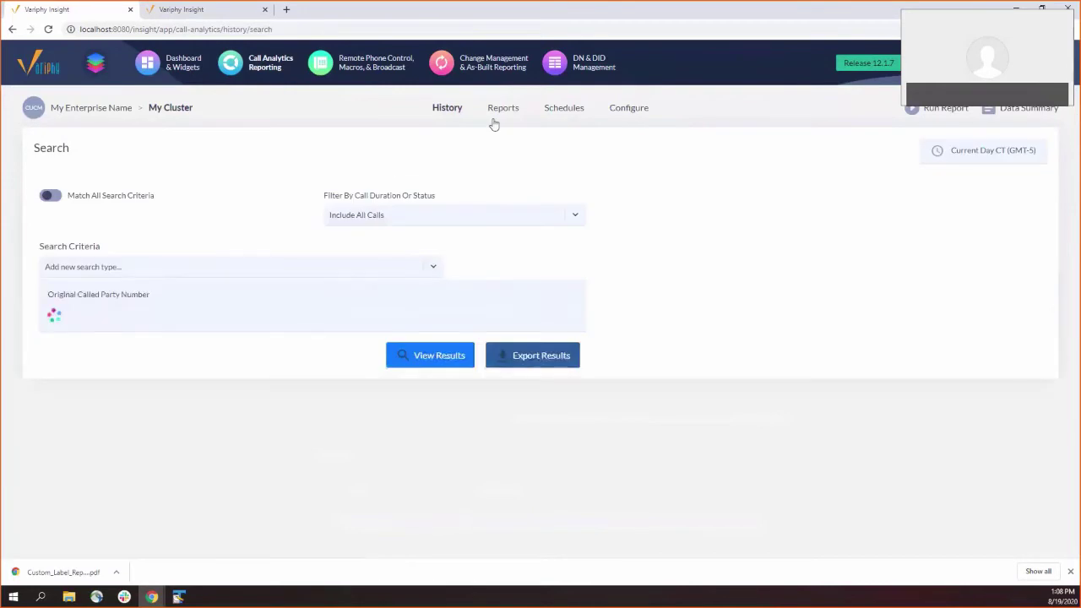
pyautogui.click(500, 110)
pyautogui.click(99, 176)
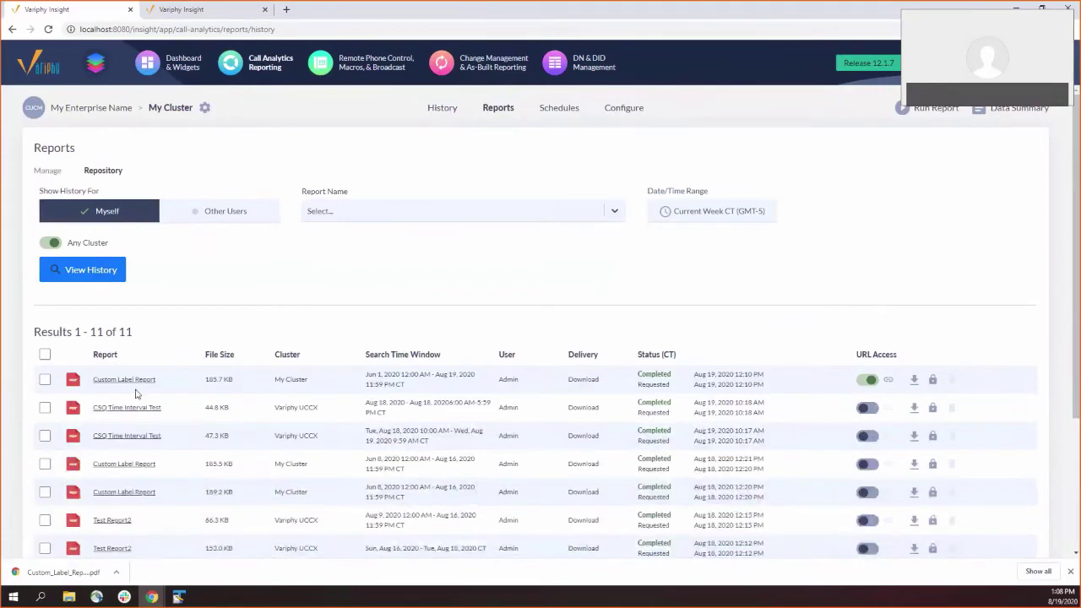
pyautogui.click(46, 172)
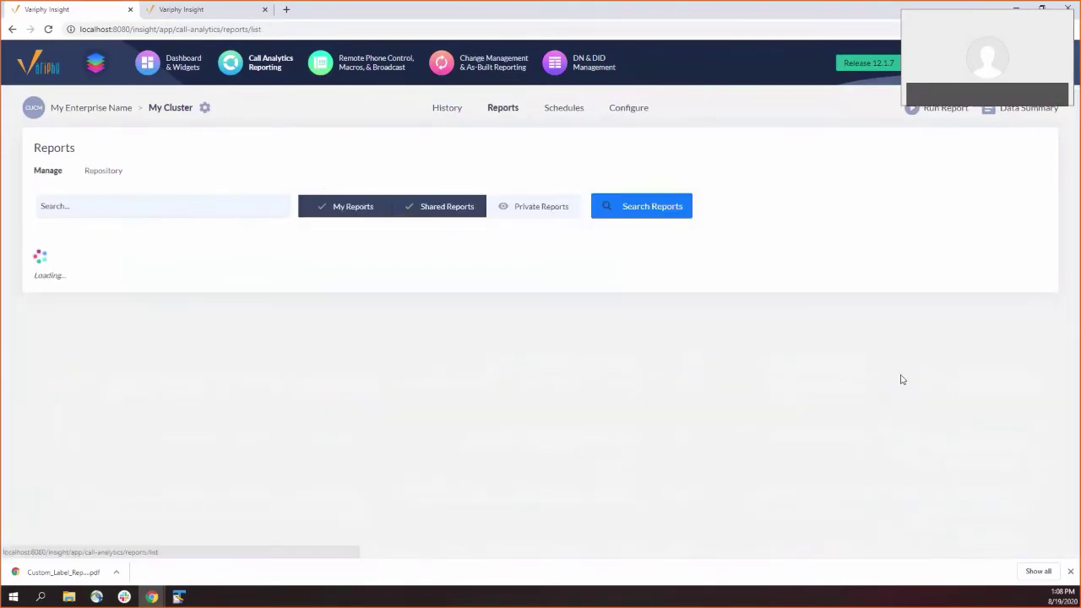
# Examine the email delivery options for running the 409_SSC_CSSC_Support_Version Copy report, and close the dialog without running it
pyautogui.click(919, 277)
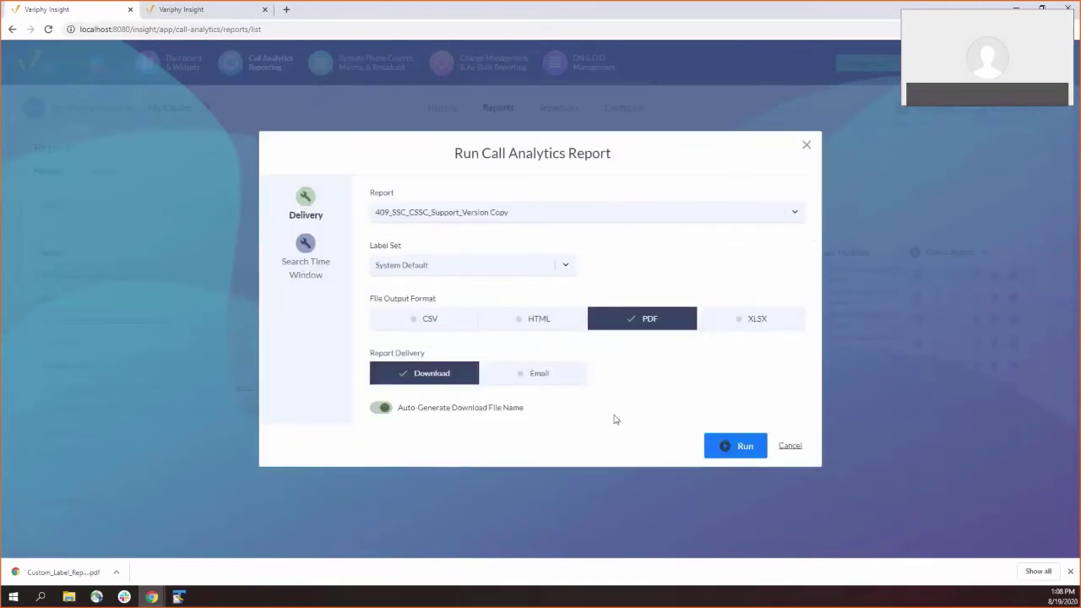
pyautogui.click(531, 375)
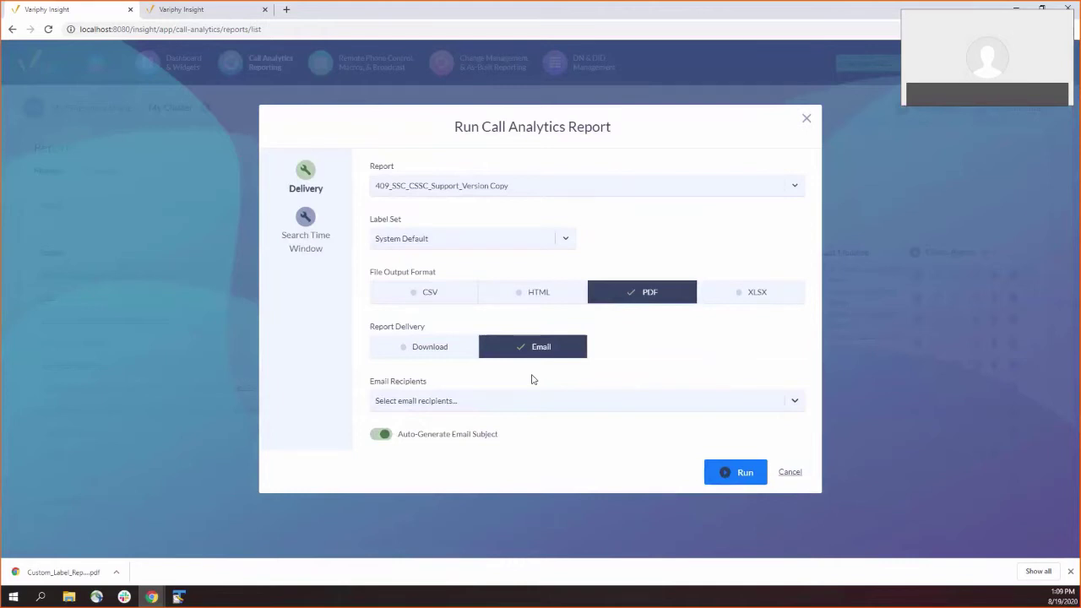
pyautogui.click(808, 119)
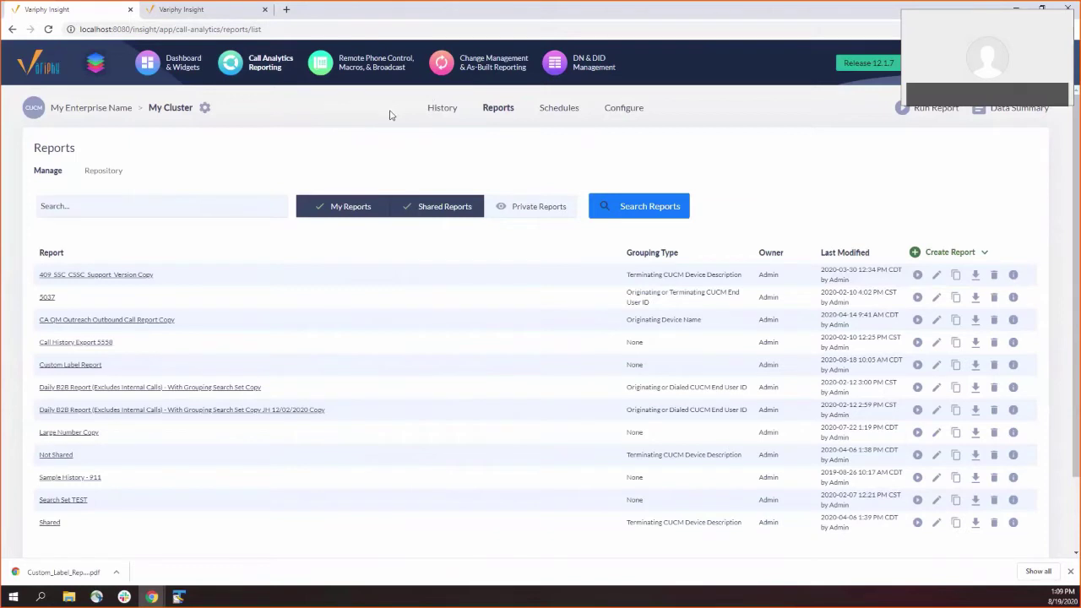
# Switch the cluster to Variphy UCCX and open its Call Analytics reports
pyautogui.click(95, 62)
pyautogui.click(520, 147)
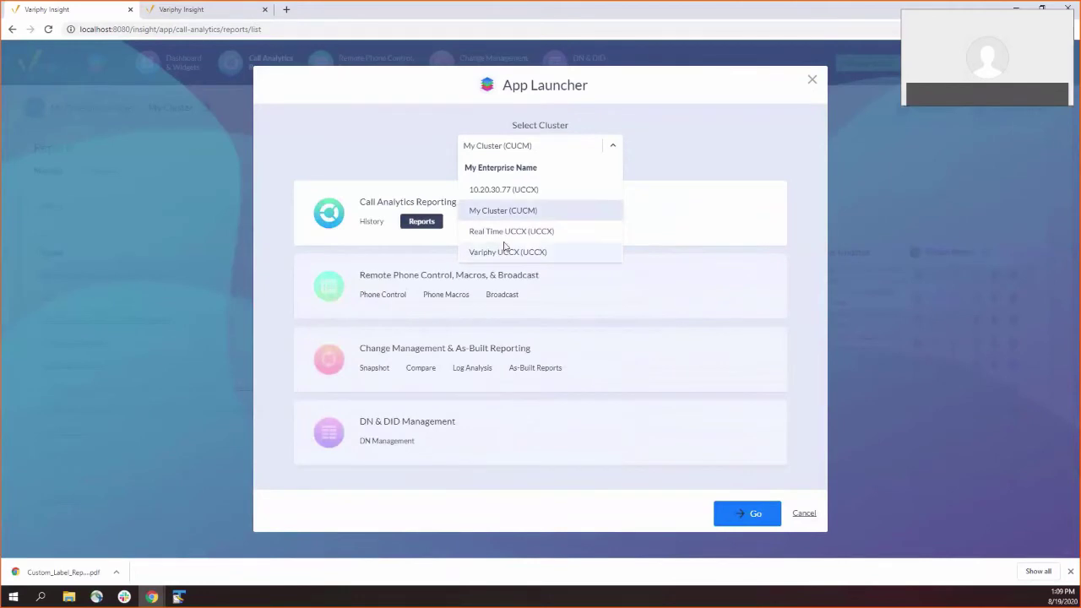
pyautogui.click(507, 252)
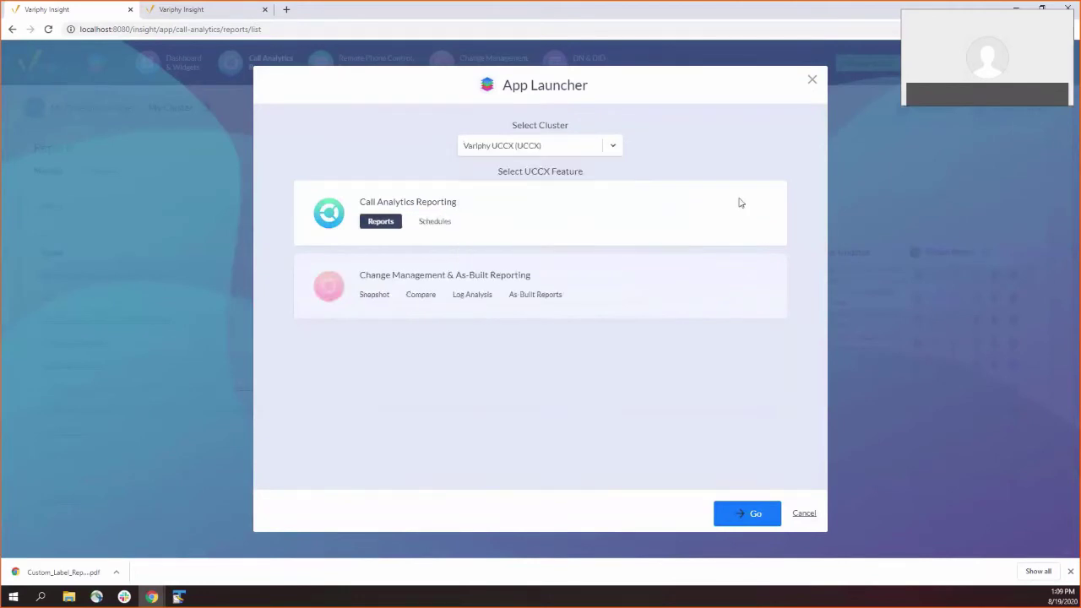
pyautogui.click(386, 223)
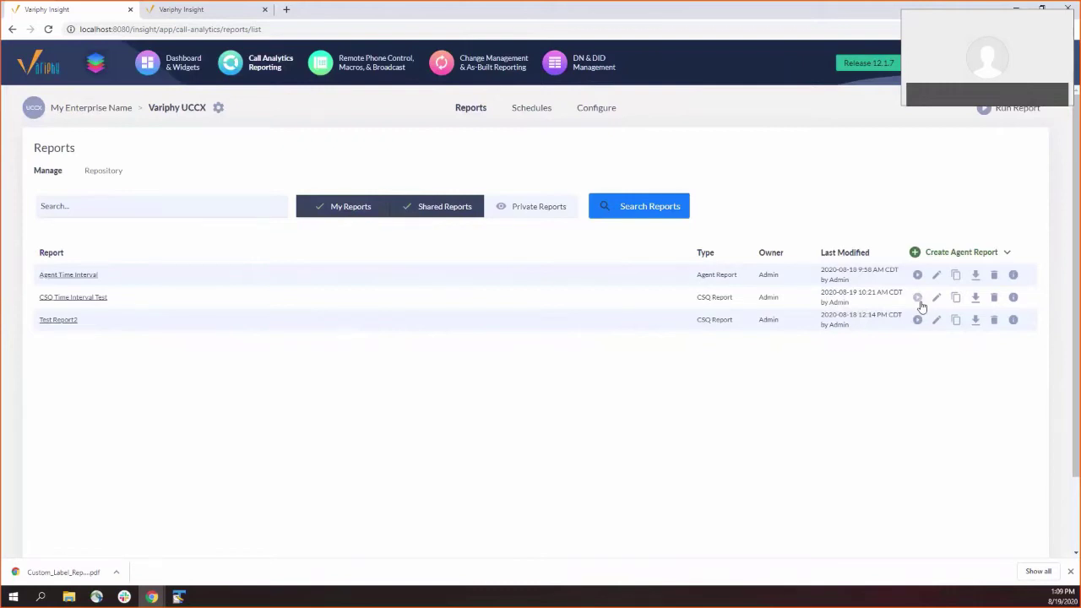
# Open the CSQ Time Interval Test report for editing and show its CSQ statistics content
pyautogui.moveTo(948, 253)
pyautogui.click(936, 298)
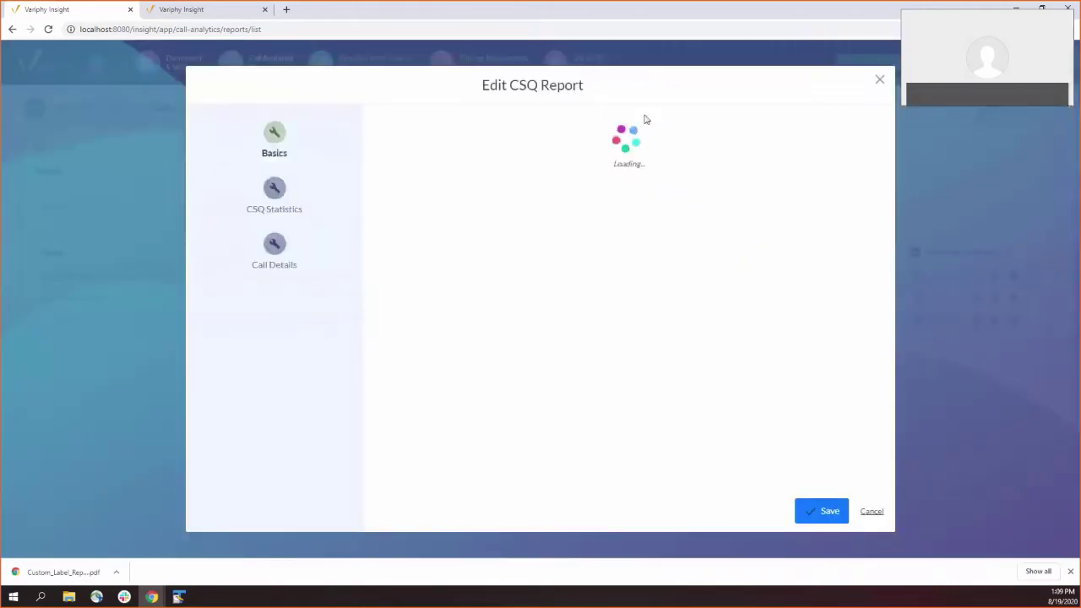
pyautogui.click(275, 194)
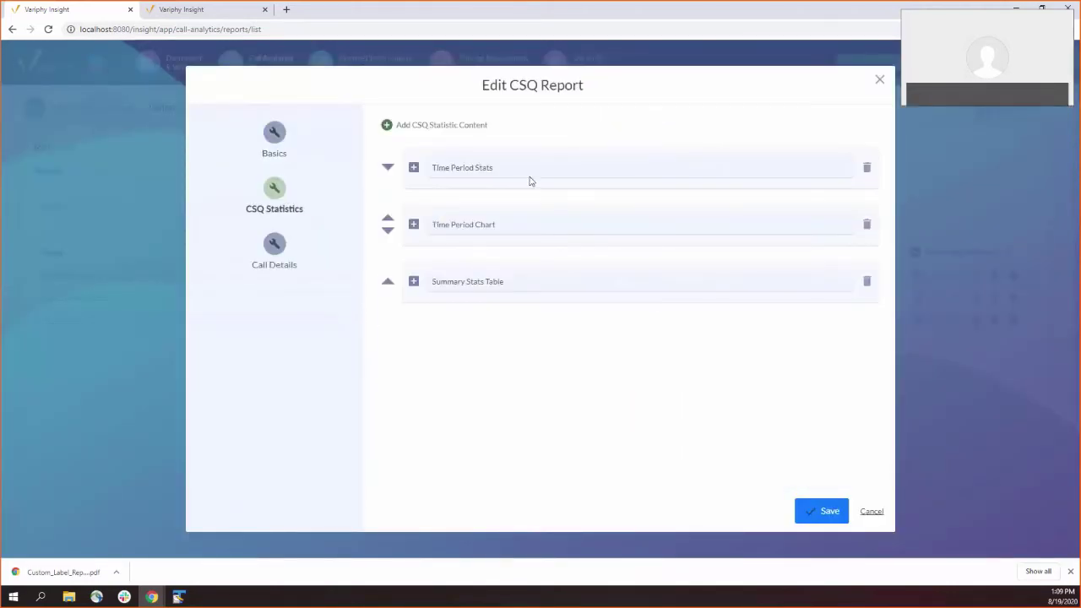
# Add a CSQ statistic content named Time Period Stats, view its available content types, and delete the new entry
pyautogui.click(452, 134)
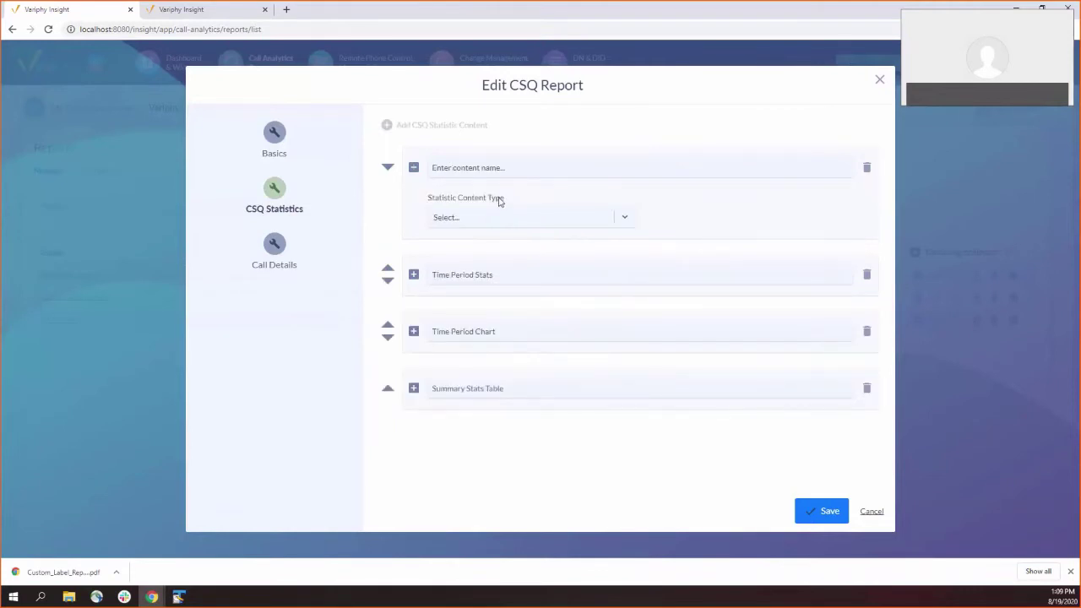
pyautogui.click(479, 168)
pyautogui.click(469, 193)
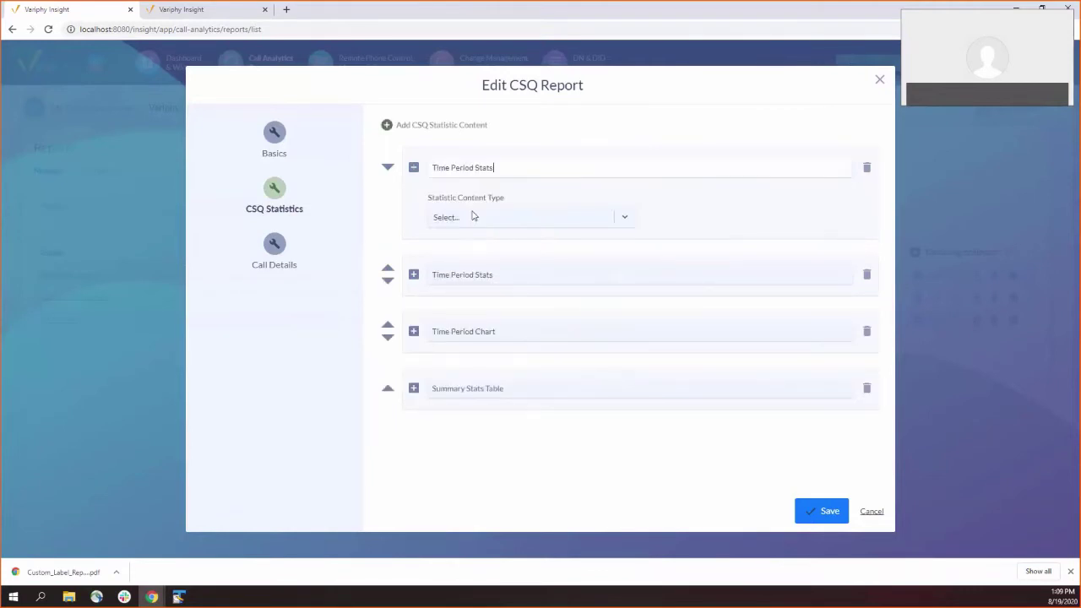
pyautogui.click(475, 218)
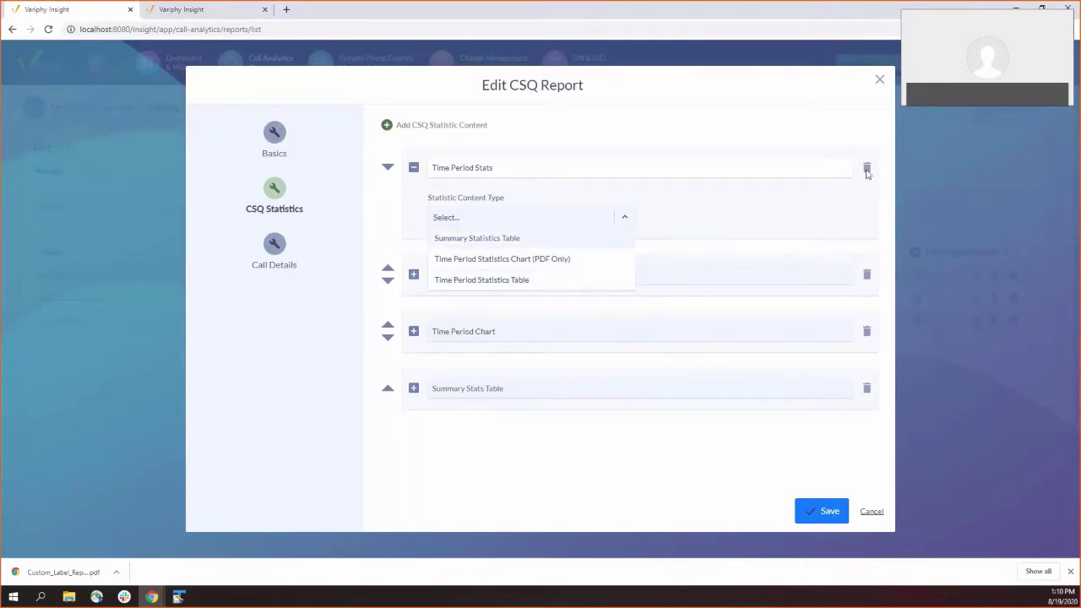
pyautogui.click(440, 281)
pyautogui.click(867, 167)
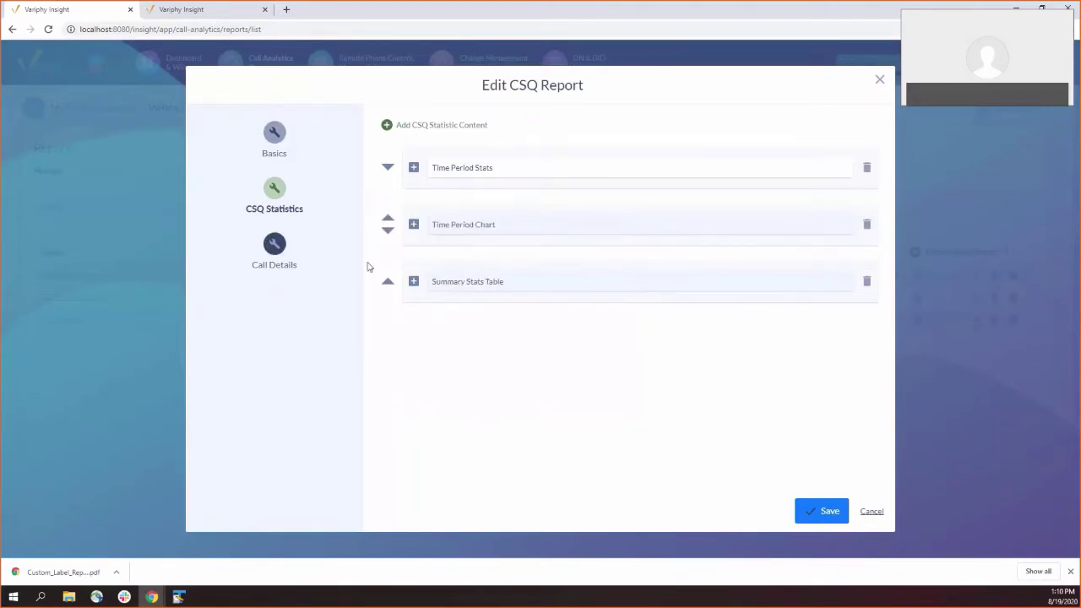
# Expand the Time Period Stats content and examine its row inclusions, time unit types and statistic options
pyautogui.click(413, 167)
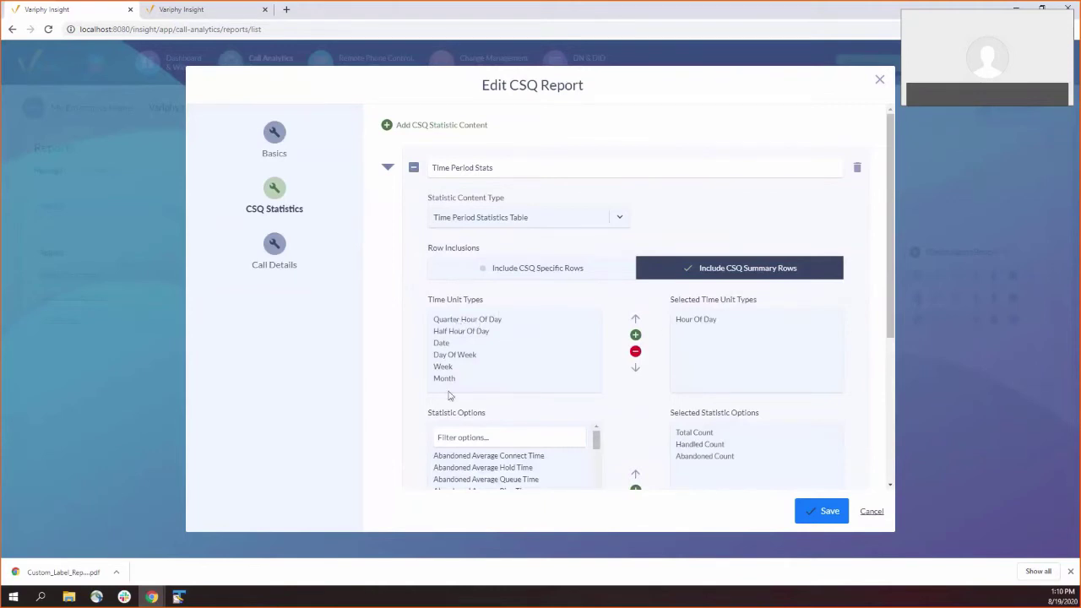
pyautogui.scroll(-2, 671, 340)
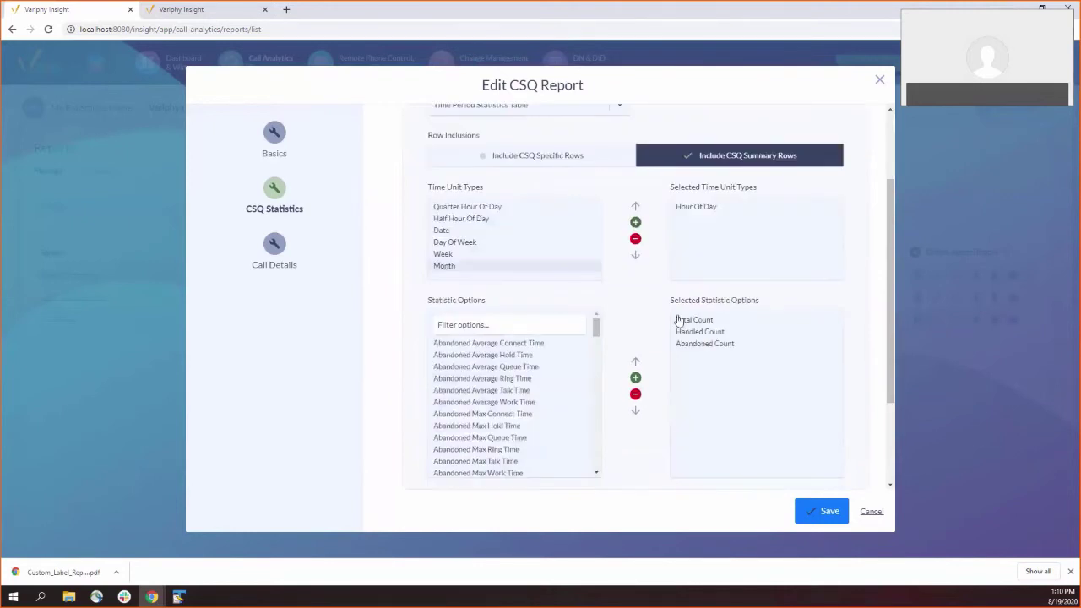
pyautogui.scroll(-1, 693, 329)
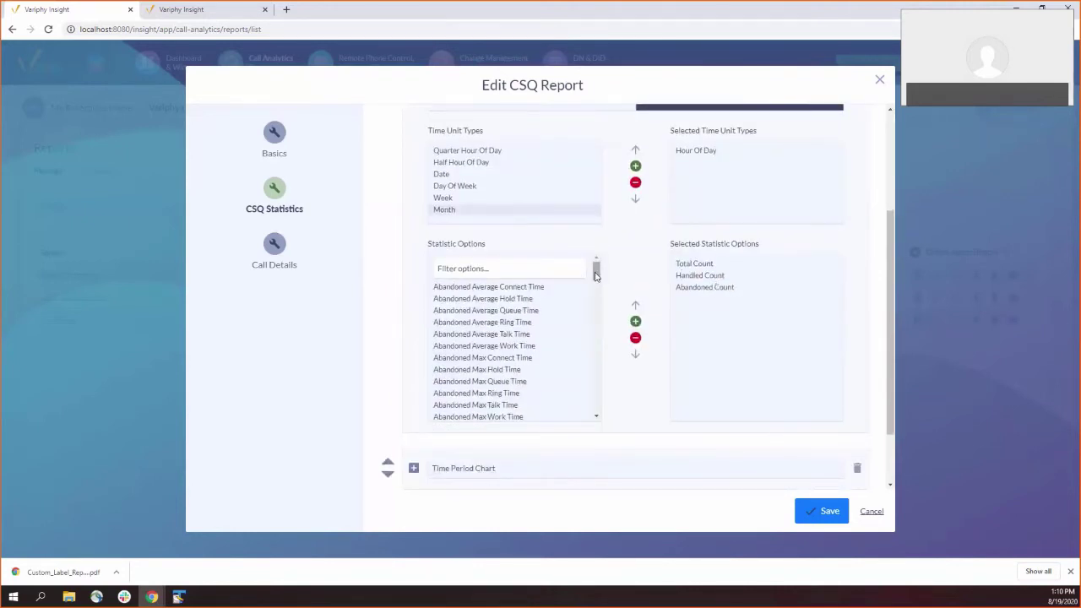
pyautogui.moveTo(597, 272); pyautogui.dragTo(598, 397)
pyautogui.scroll(-1, 634, 357)
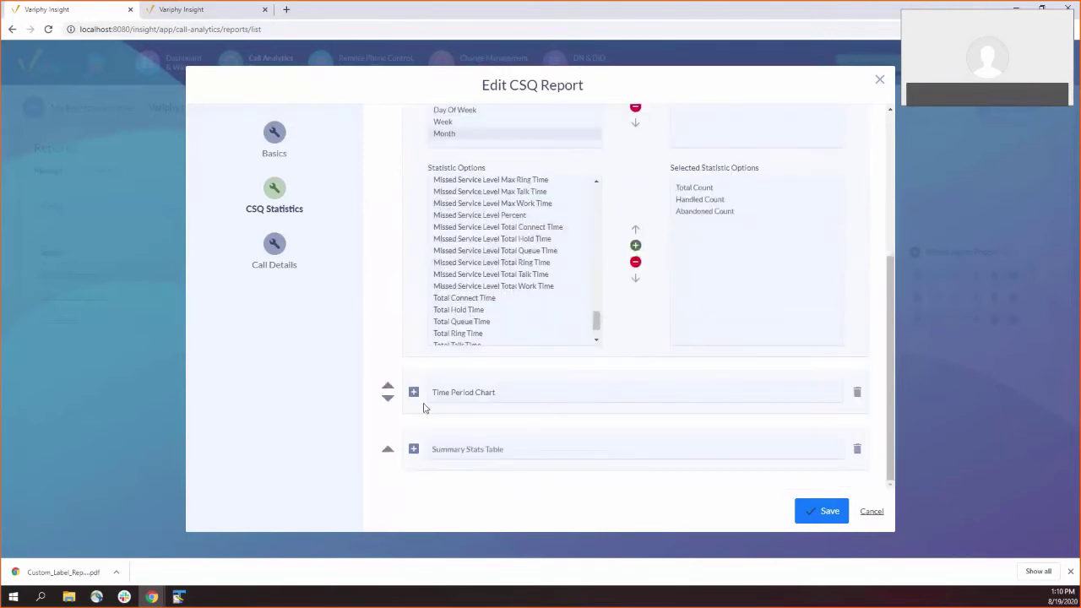
# Expand the Time Period Chart content and examine its chart types, time unit types and statistic options
pyautogui.click(414, 392)
pyautogui.scroll(-2, 452, 365)
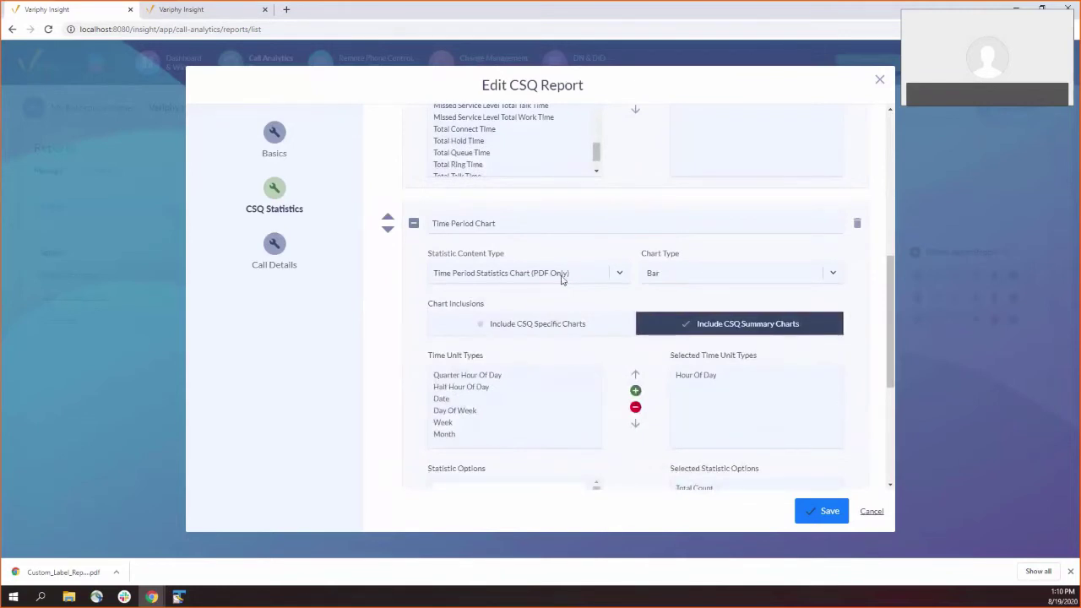
pyautogui.click(680, 280)
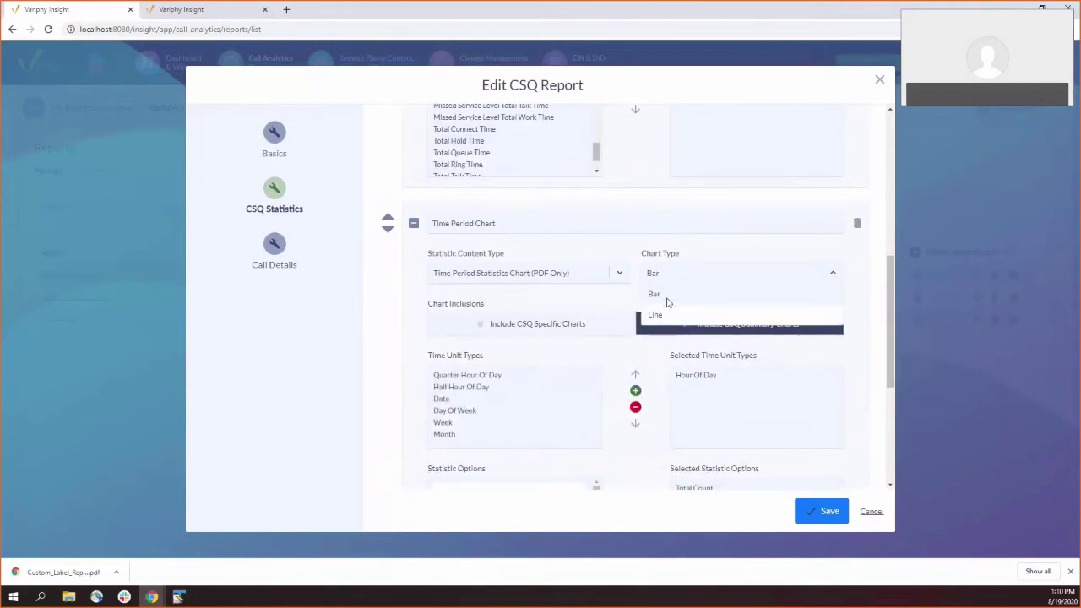
pyautogui.click(387, 341)
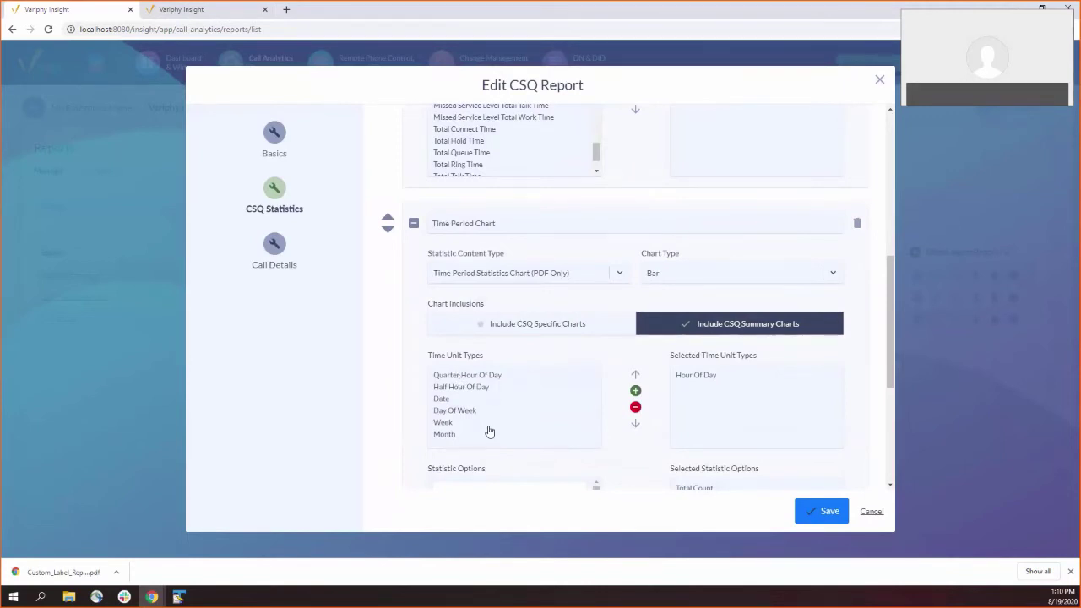
pyautogui.scroll(-3, 387, 394)
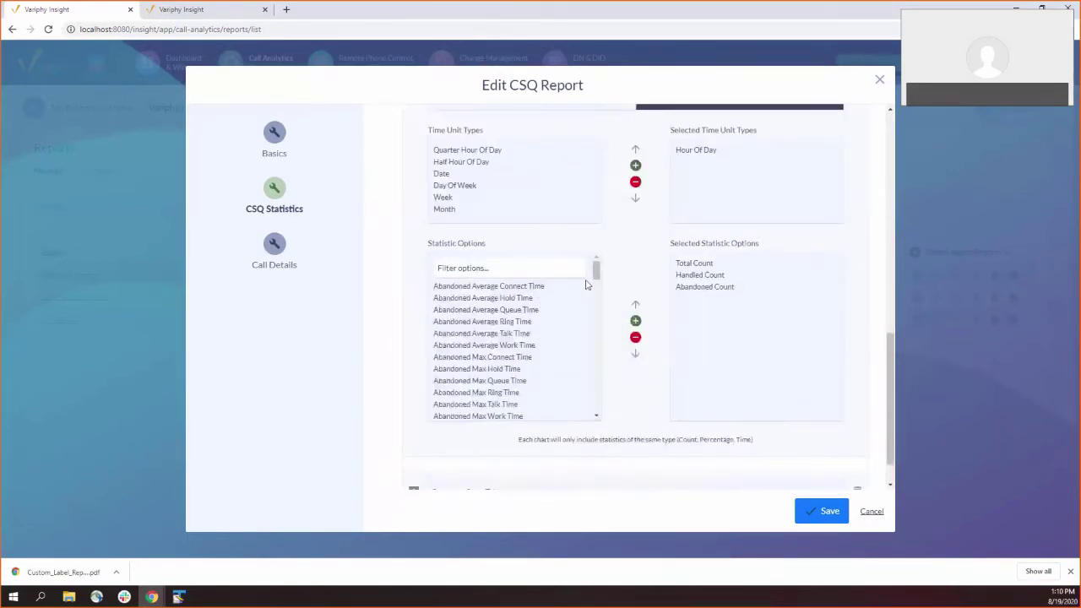
pyautogui.moveTo(597, 270); pyautogui.dragTo(604, 400)
pyautogui.scroll(1, 683, 386)
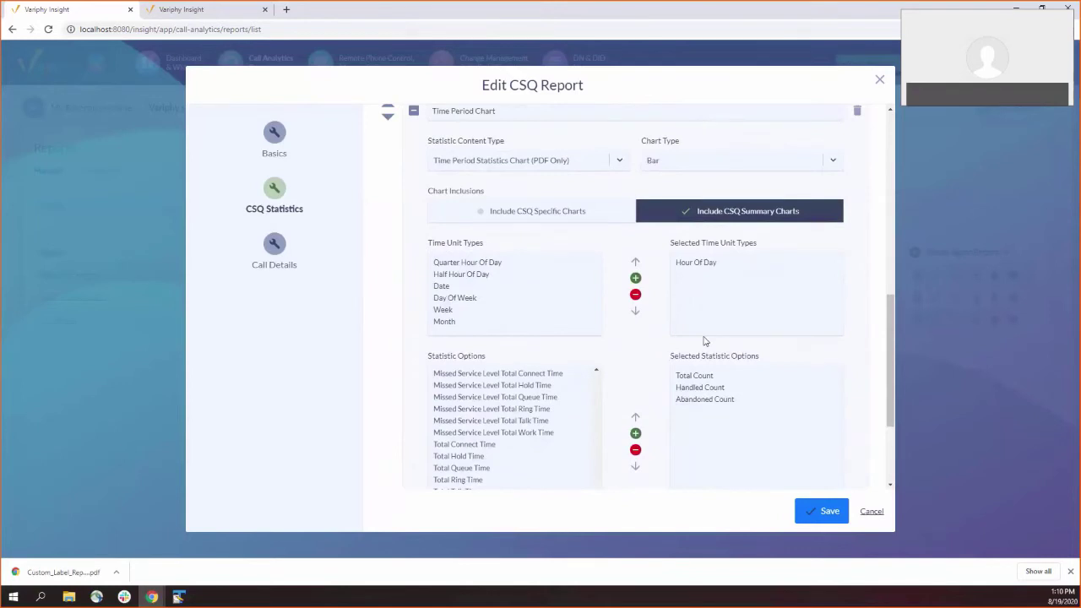
# Collapse the expanded CSQ statistic contents and reorder Time Period Stats, Time Period Chart and Summary Stats Table within the report
pyautogui.scroll(4, 683, 268)
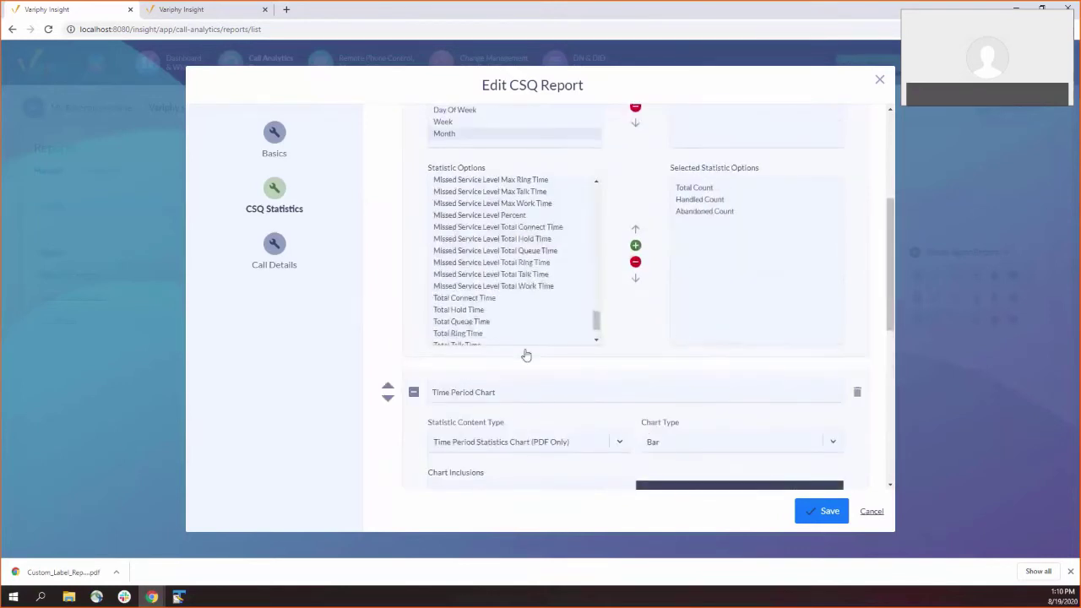
pyautogui.scroll(3, 509, 420)
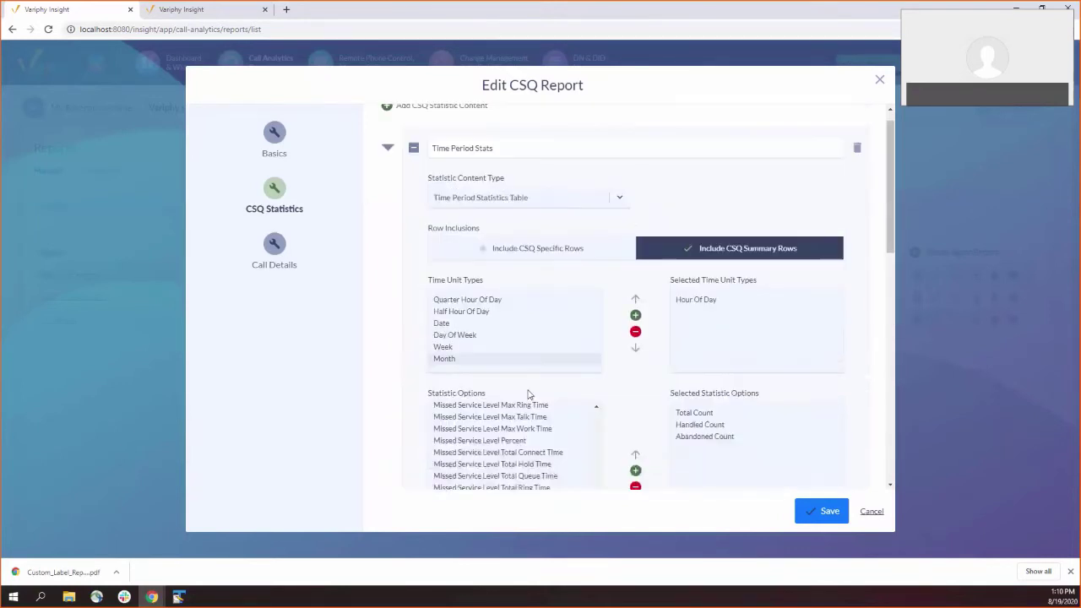
pyautogui.click(388, 149)
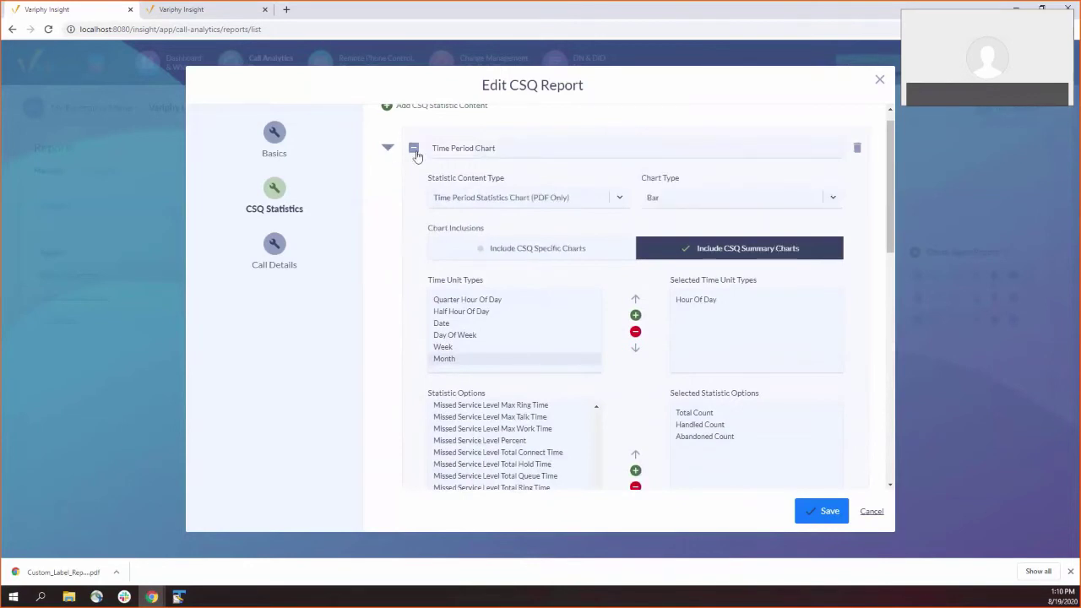
pyautogui.click(414, 149)
pyautogui.click(414, 205)
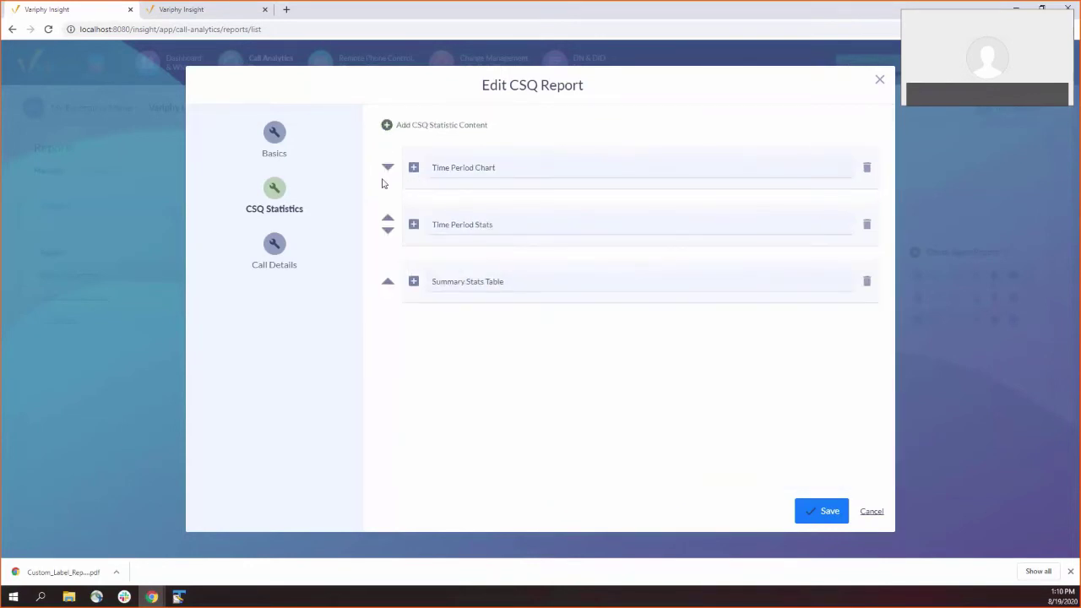
pyautogui.click(387, 229)
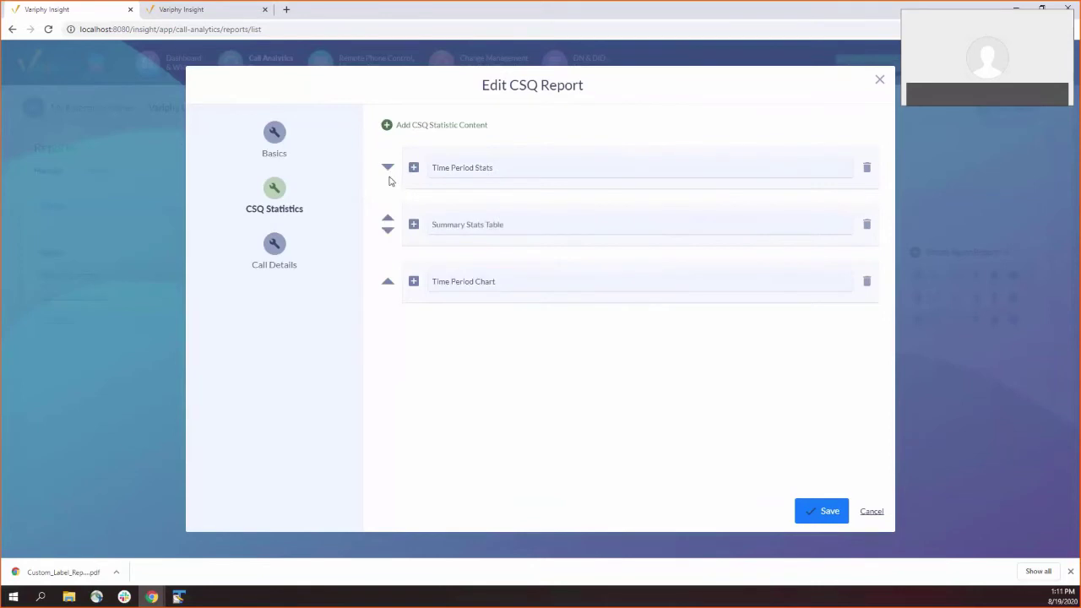
pyautogui.click(387, 168)
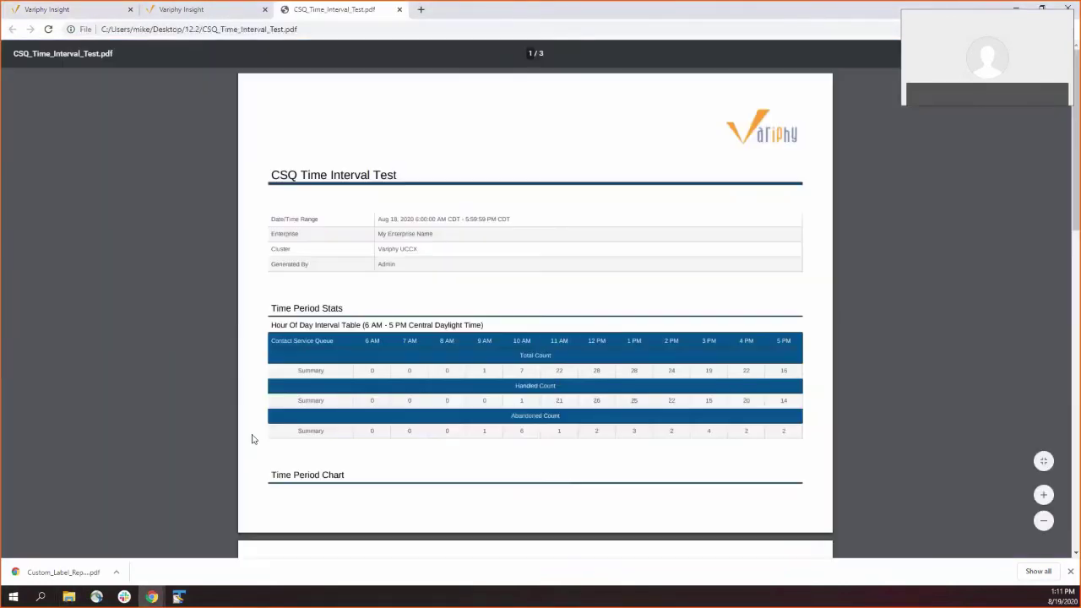
# Examine the CSQ_Time_Interval_Test.pdf output, covering the hourly stats table, the summary count chart and the Summary Stats Table
pyautogui.scroll(-1, 476, 372)
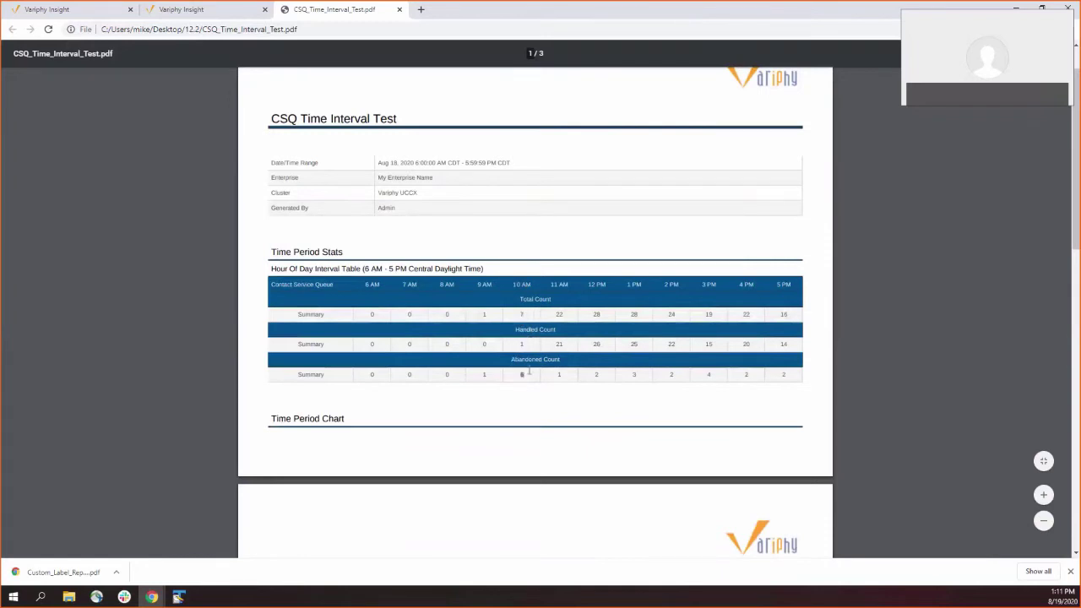
pyautogui.scroll(-4, 565, 362)
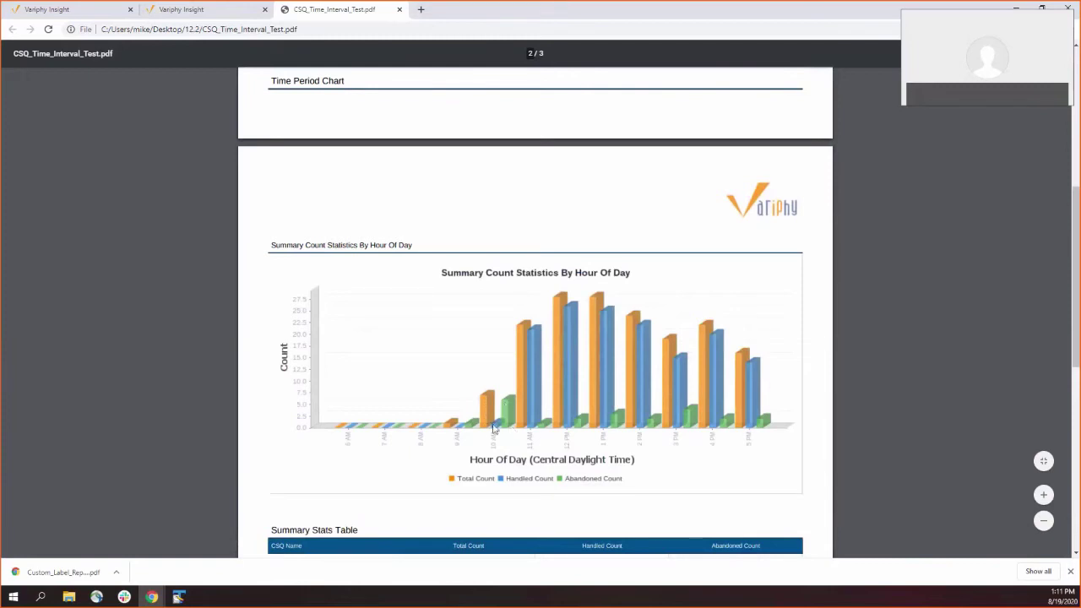
pyautogui.scroll(-2, 505, 416)
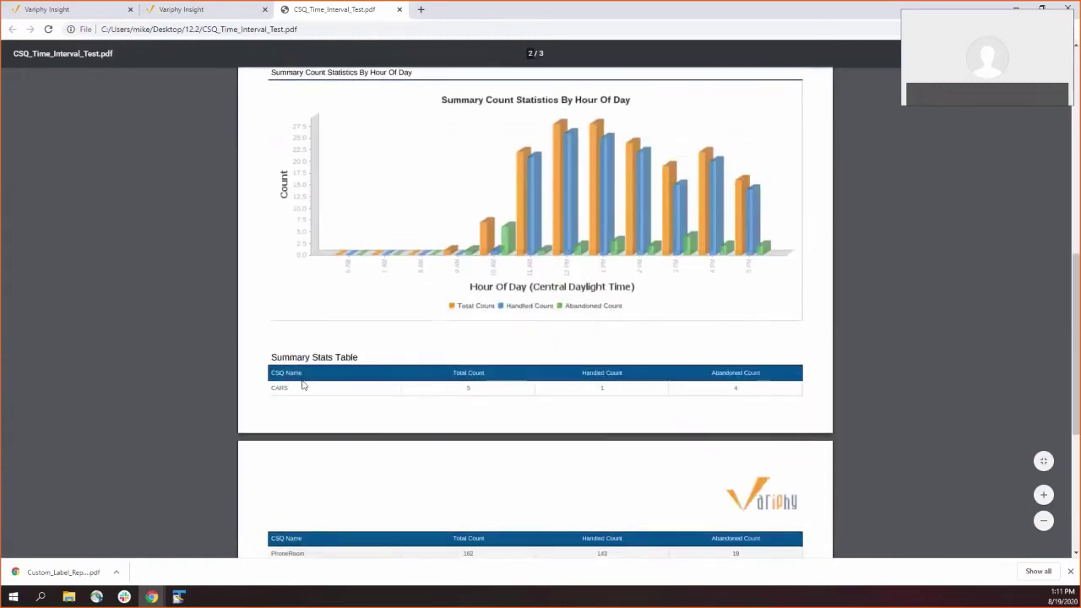
pyautogui.scroll(-3, 505, 416)
pyautogui.moveTo(270, 136); pyautogui.dragTo(362, 137)
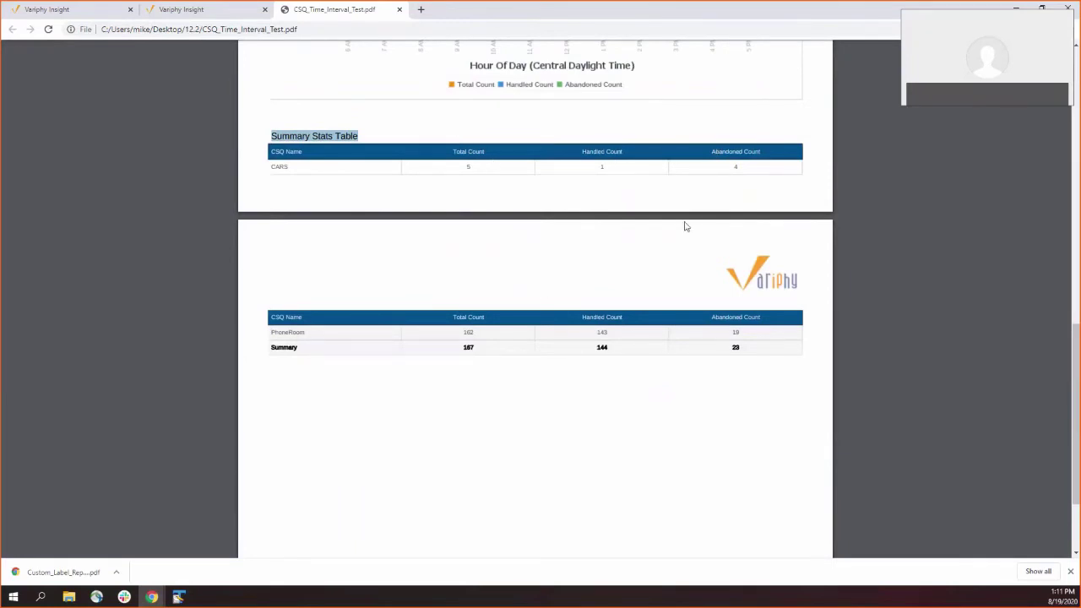
pyautogui.scroll(10, 719, 304)
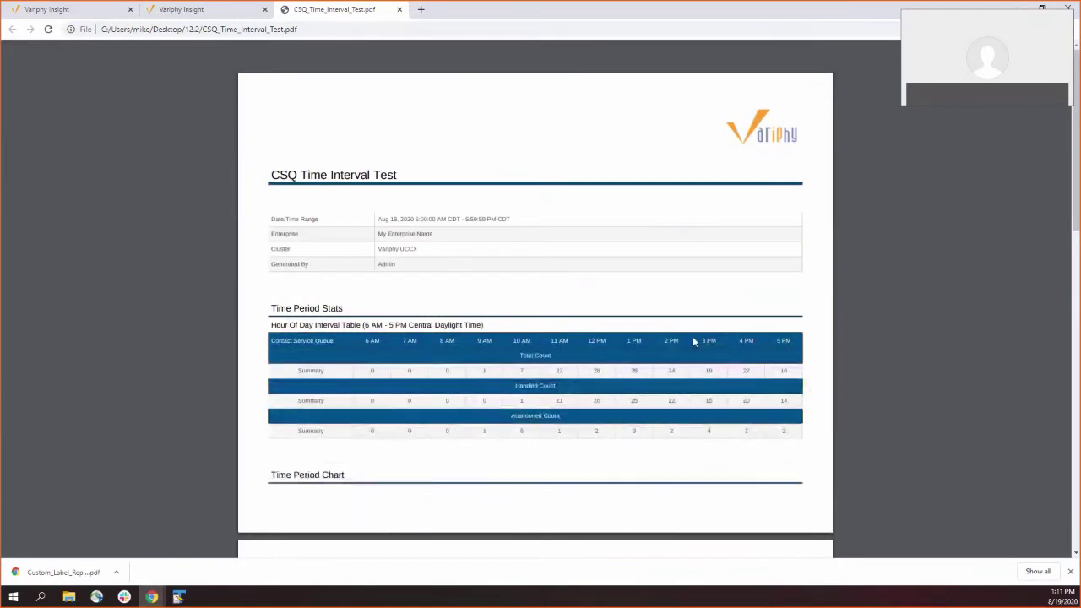
# Finish reviewing the CSQ_Time_Interval_Test.pdf pages, close the PDF and the extra Variphy Insight tab, and dismiss the CSQ report editor without saving
pyautogui.scroll(-10, 535, 295)
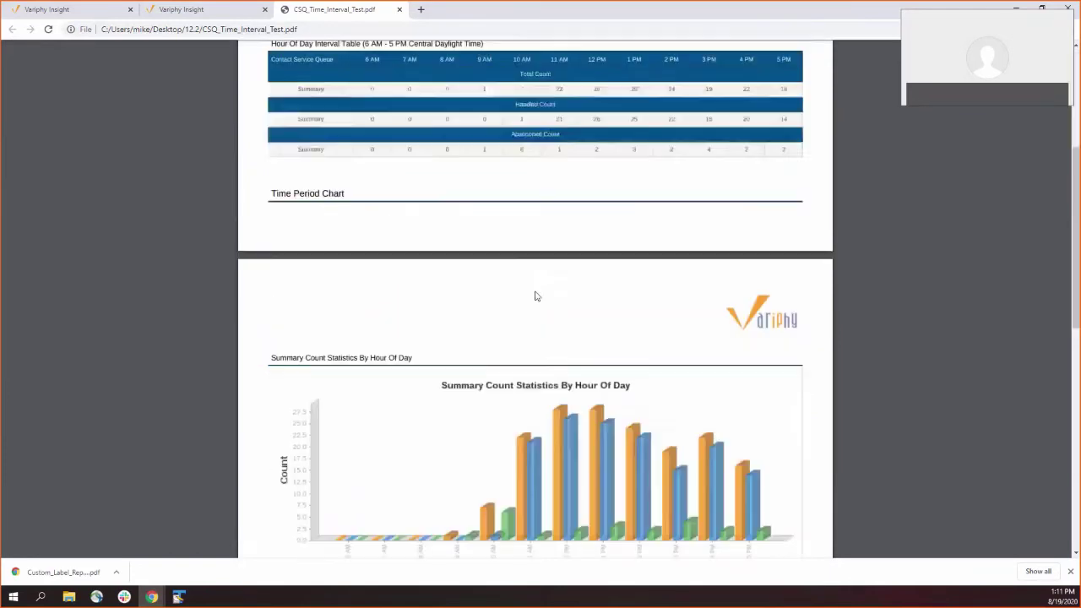
pyautogui.scroll(5, 635, 284)
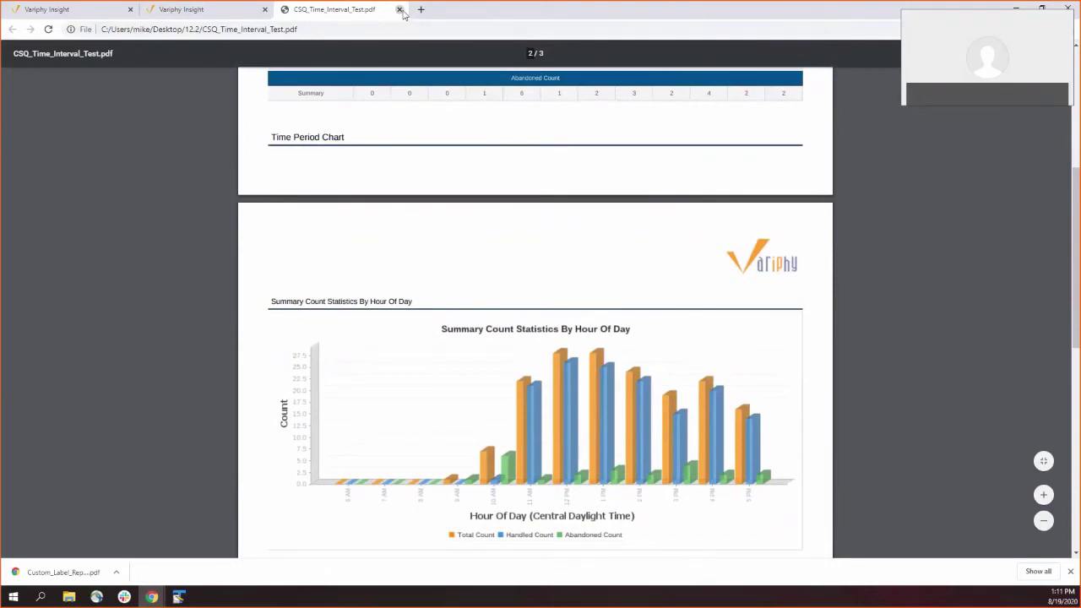
pyautogui.click(400, 10)
pyautogui.click(264, 10)
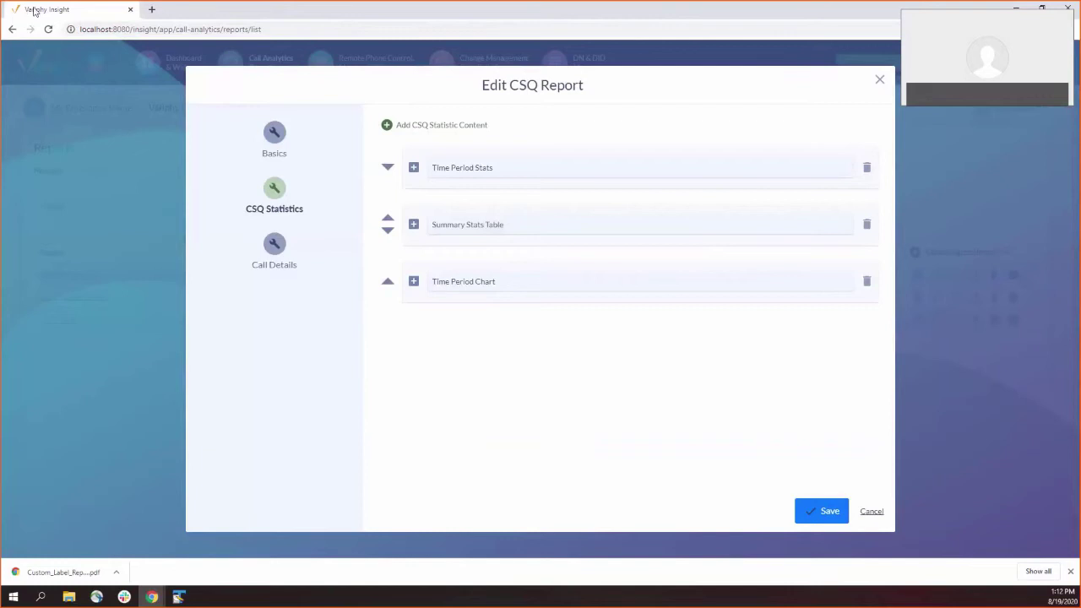
pyautogui.click(879, 81)
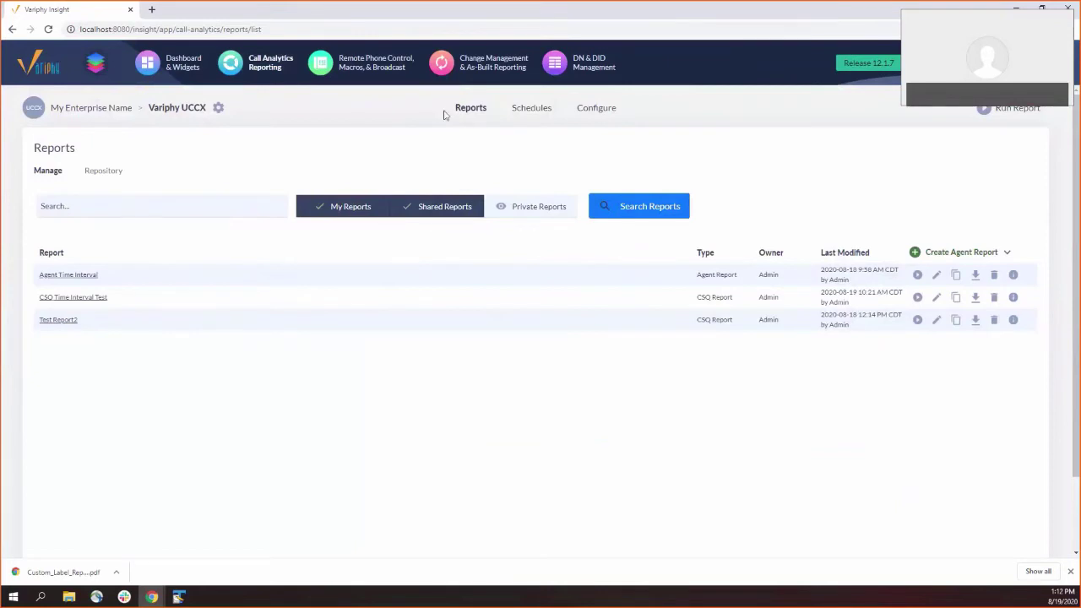
# Switch to Call Analytics Reporting for My Cluster (CUCM) and open the Custom Label Sets configuration
pyautogui.click(96, 71)
pyautogui.click(507, 211)
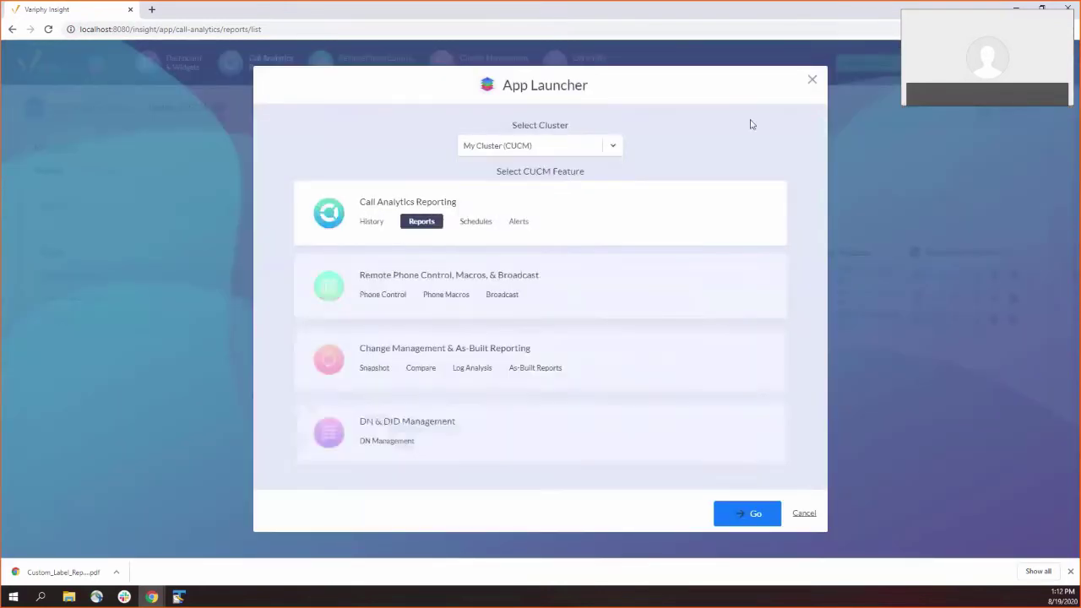
pyautogui.click(726, 521)
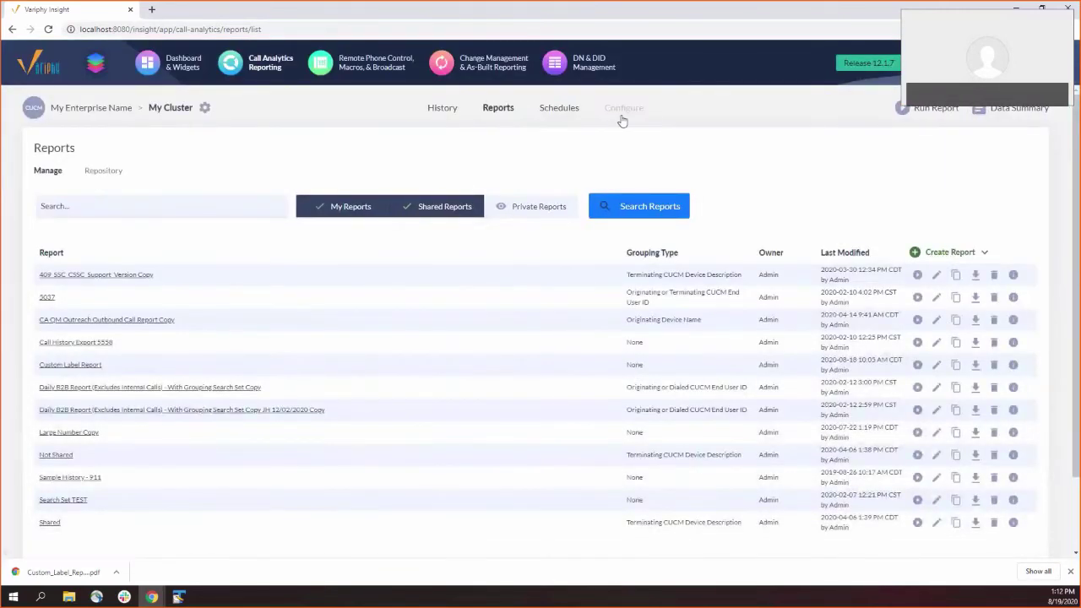
pyautogui.click(610, 119)
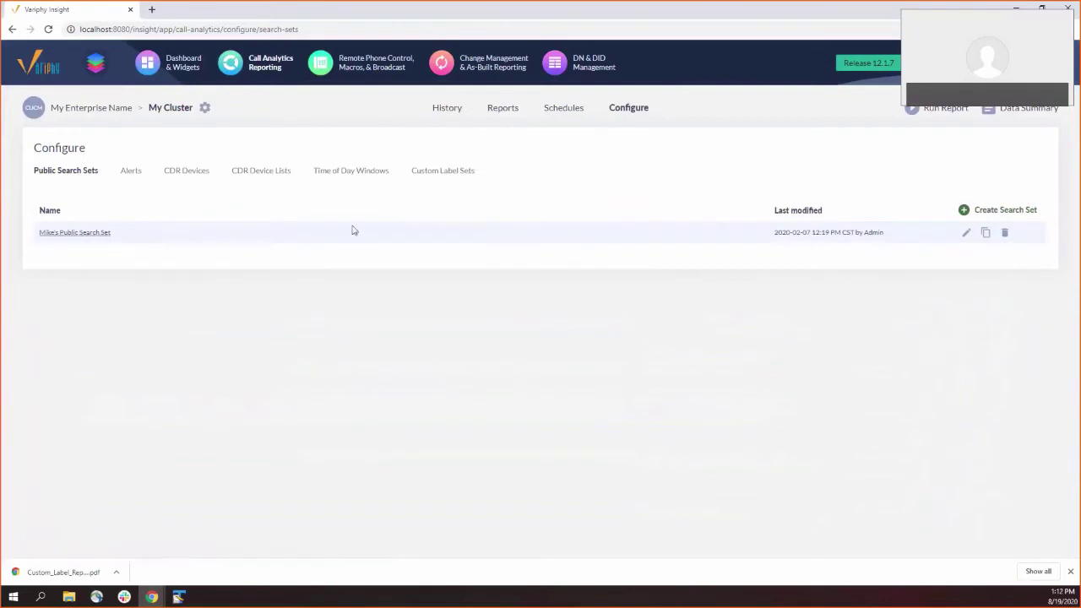
pyautogui.click(439, 174)
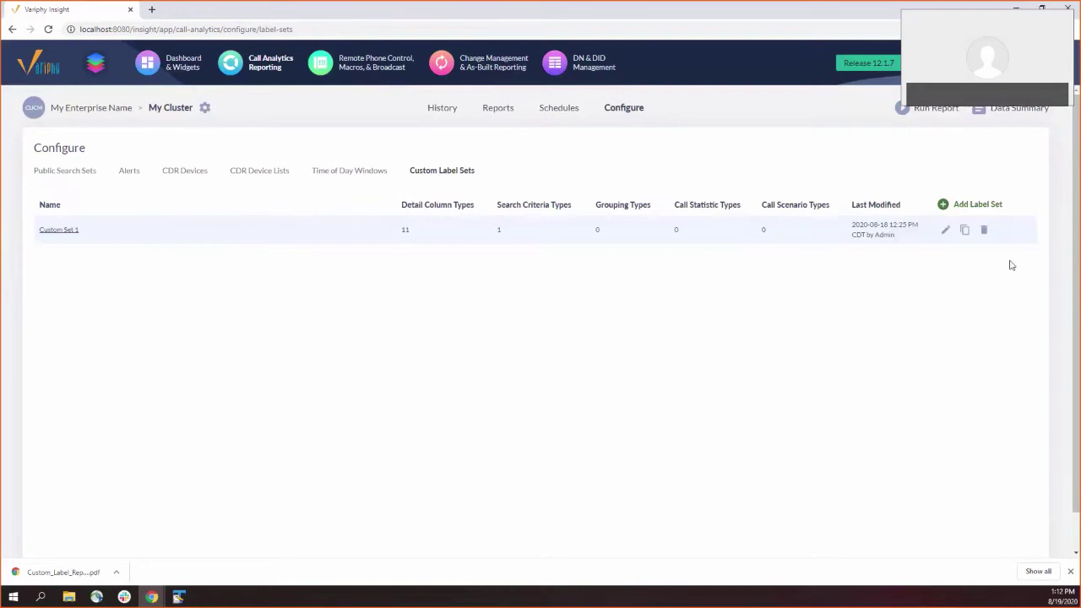
# Open Custom Set 1 for editing, examine the custom labels of its detail column types such as Calling Party Number, and save the set
pyautogui.click(947, 229)
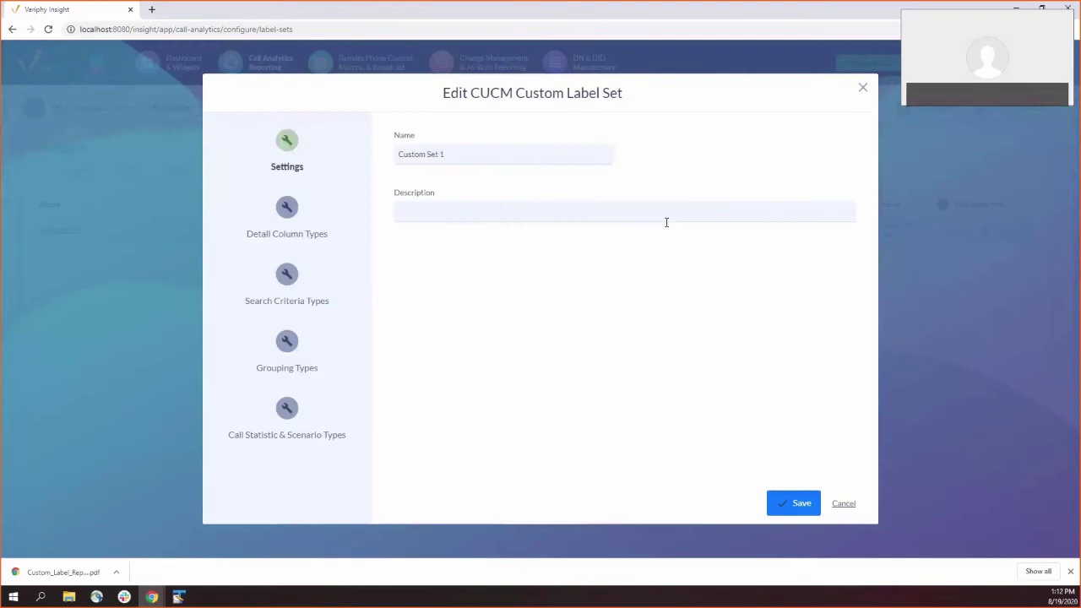
pyautogui.click(329, 225)
pyautogui.moveTo(403, 243); pyautogui.dragTo(481, 246)
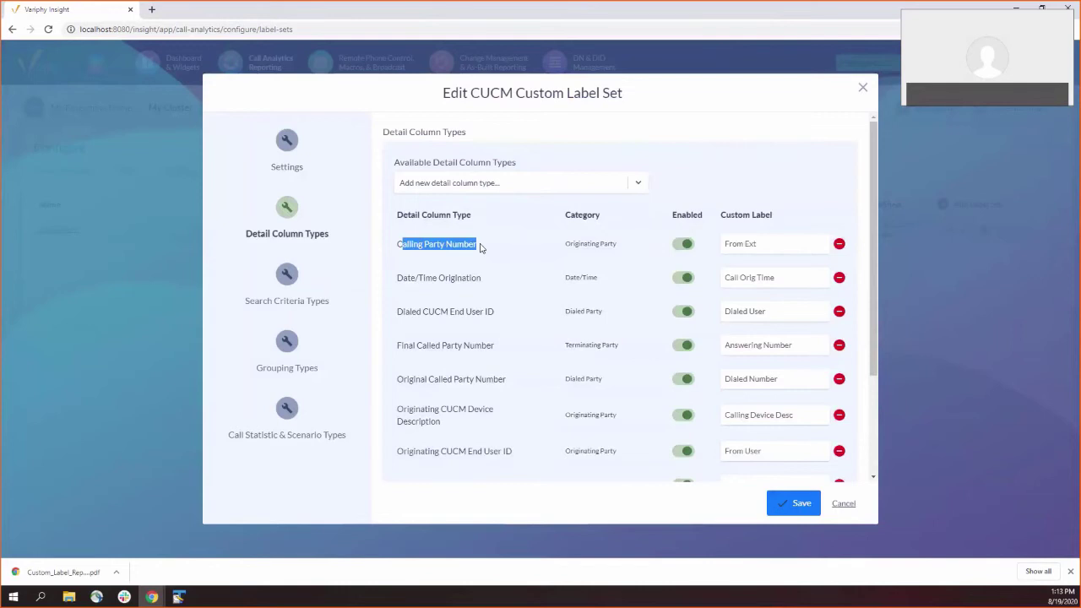
pyautogui.click(481, 246)
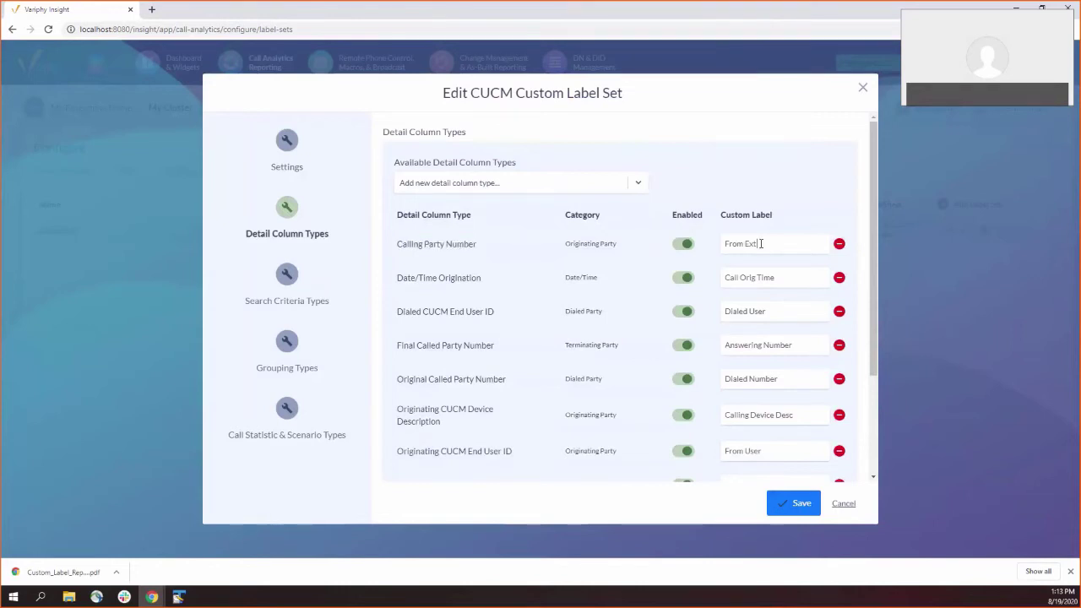
pyautogui.moveTo(760, 243); pyautogui.dragTo(726, 244)
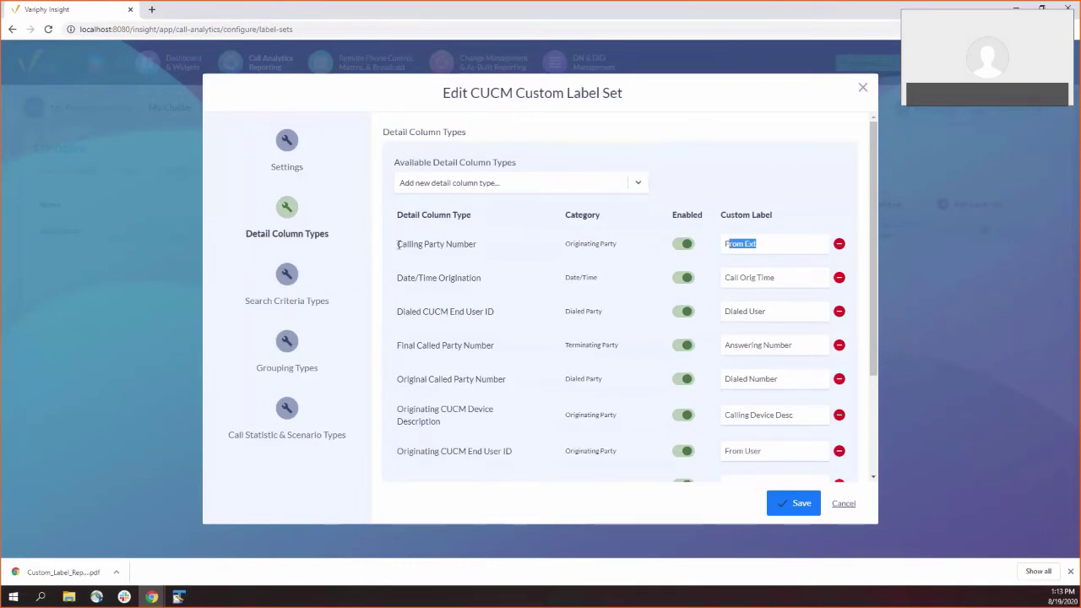
pyautogui.moveTo(403, 249); pyautogui.dragTo(475, 246)
pyautogui.click(477, 246)
pyautogui.moveTo(772, 243); pyautogui.dragTo(691, 244)
pyautogui.click(768, 243)
pyautogui.moveTo(400, 277); pyautogui.dragTo(482, 280)
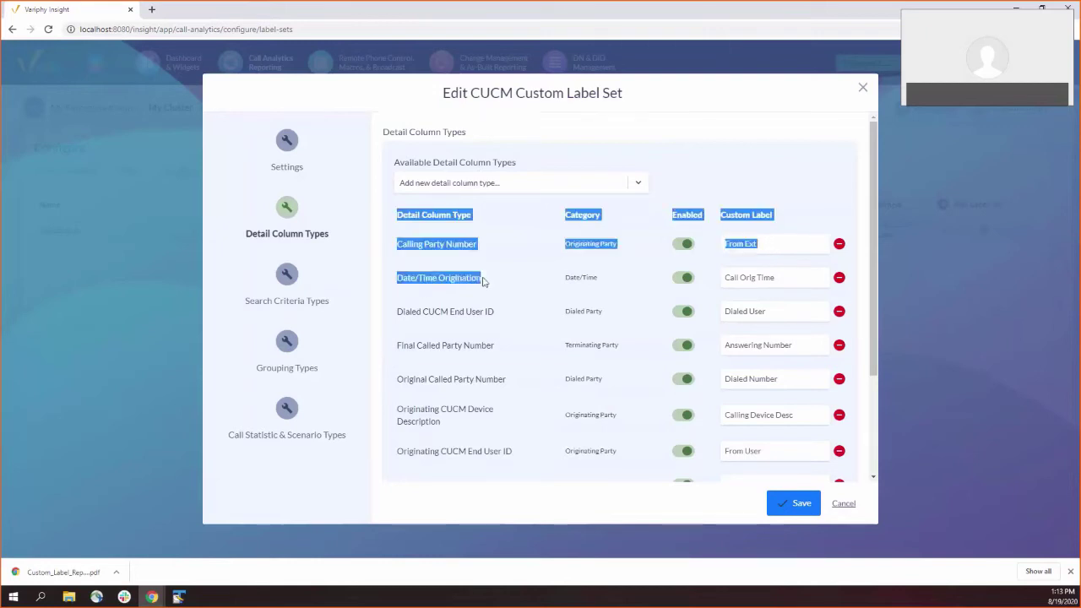
pyautogui.click(482, 282)
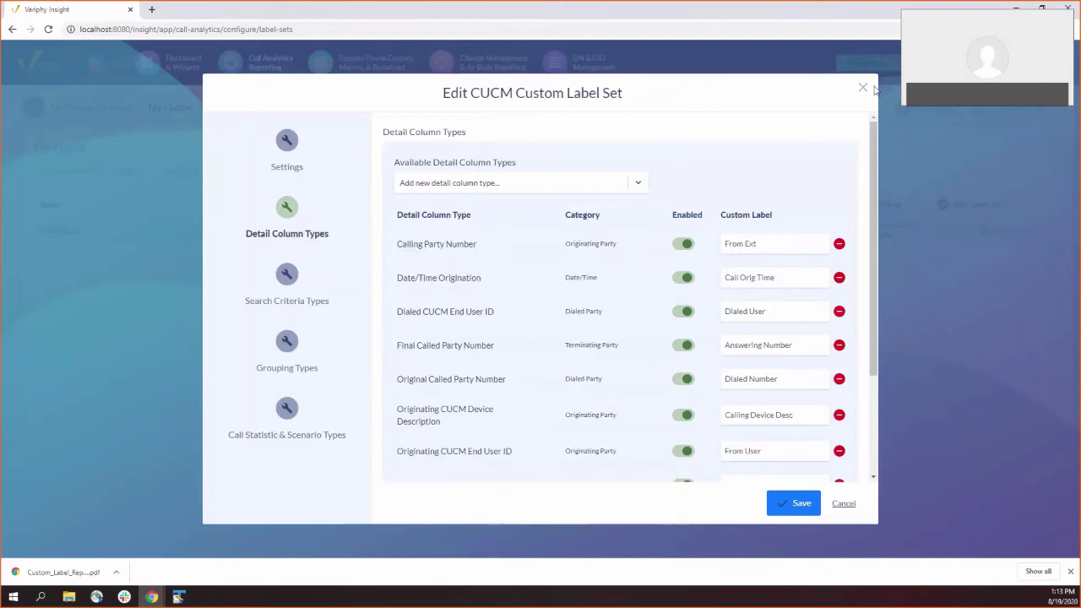
pyautogui.click(790, 504)
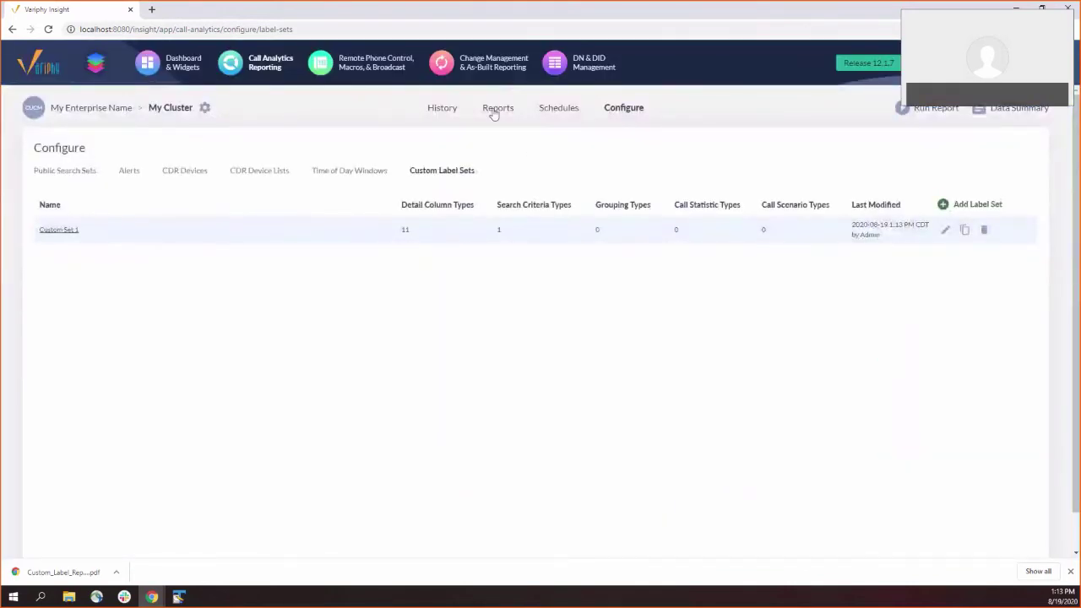
# Set up a run of CA QM Outreach Outbound Call Report Copy with label set Custom Set 1, try the custom labels appendix option, and cancel
pyautogui.click(497, 108)
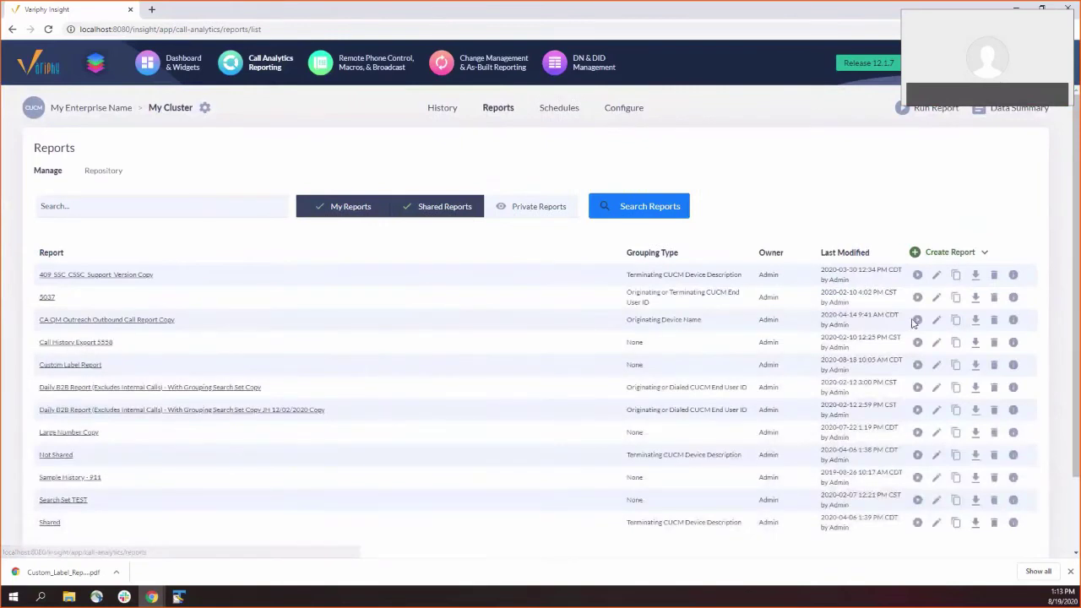
pyautogui.click(917, 320)
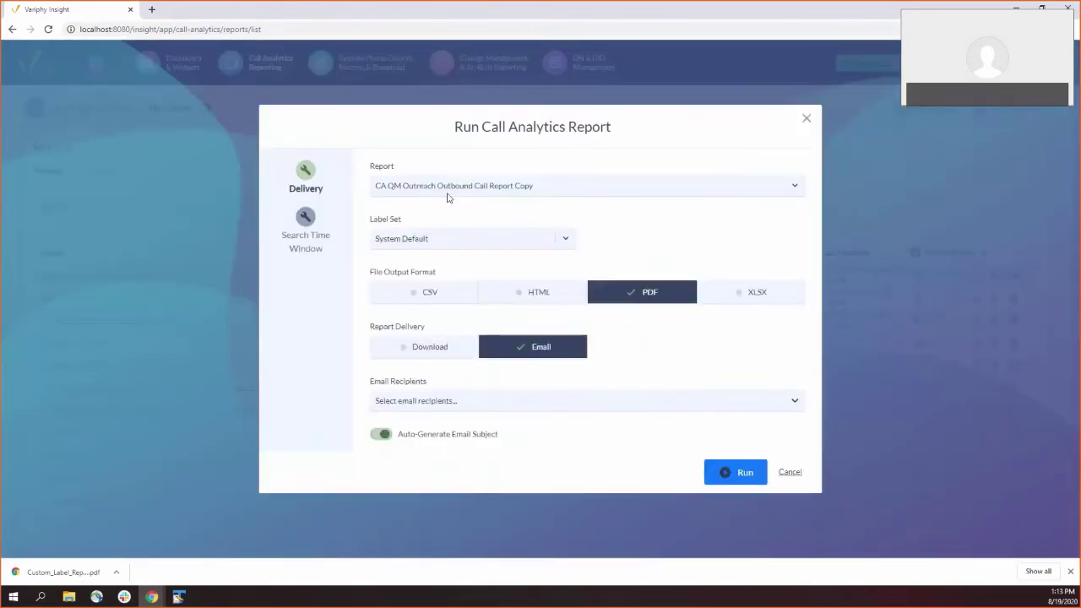
pyautogui.click(454, 246)
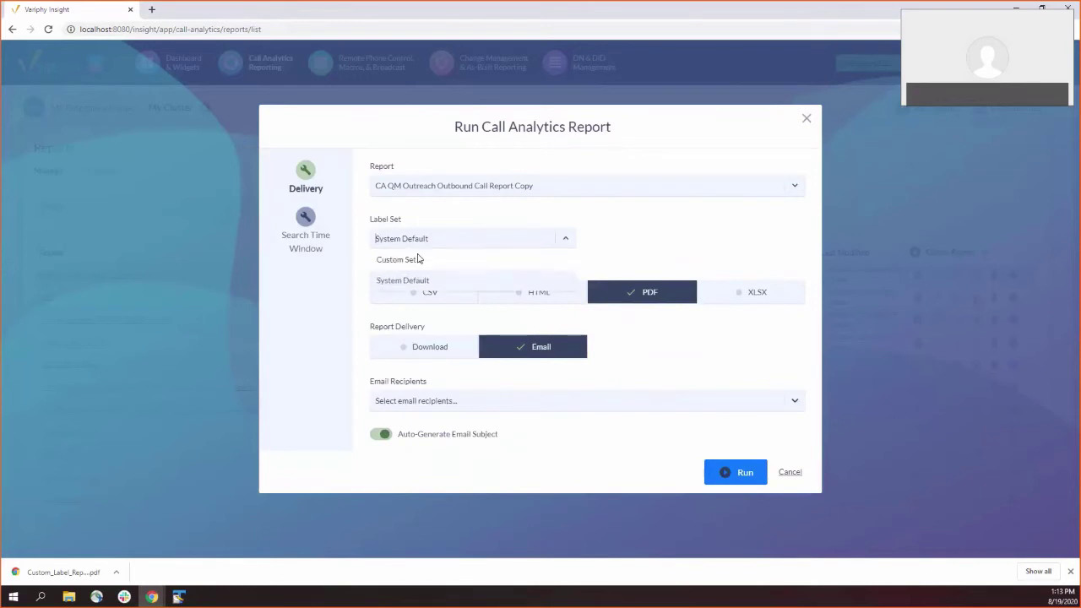
pyautogui.click(409, 282)
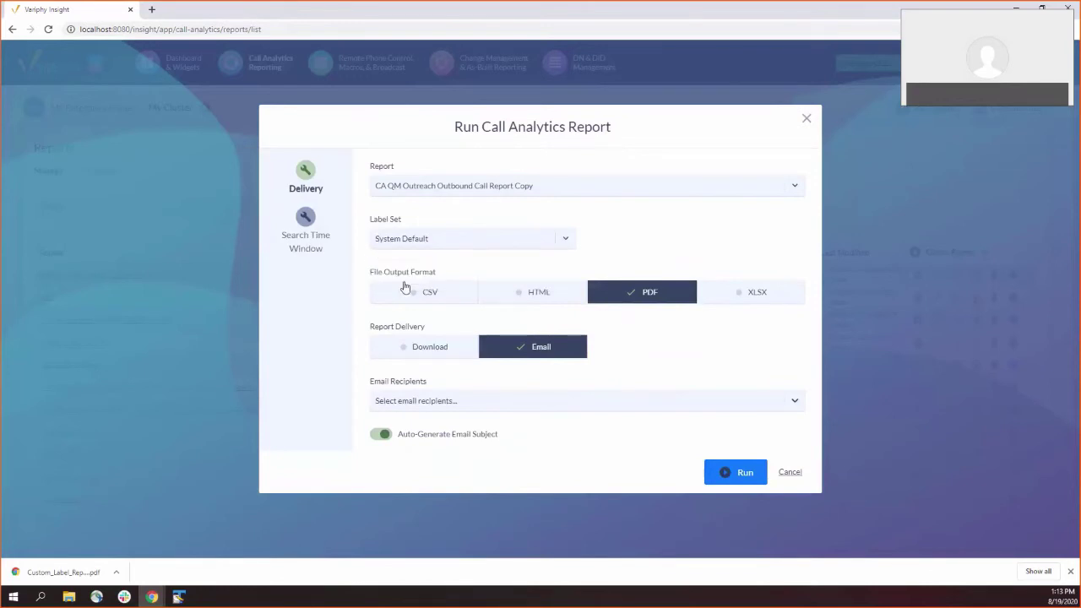
pyautogui.click(429, 243)
pyautogui.click(408, 260)
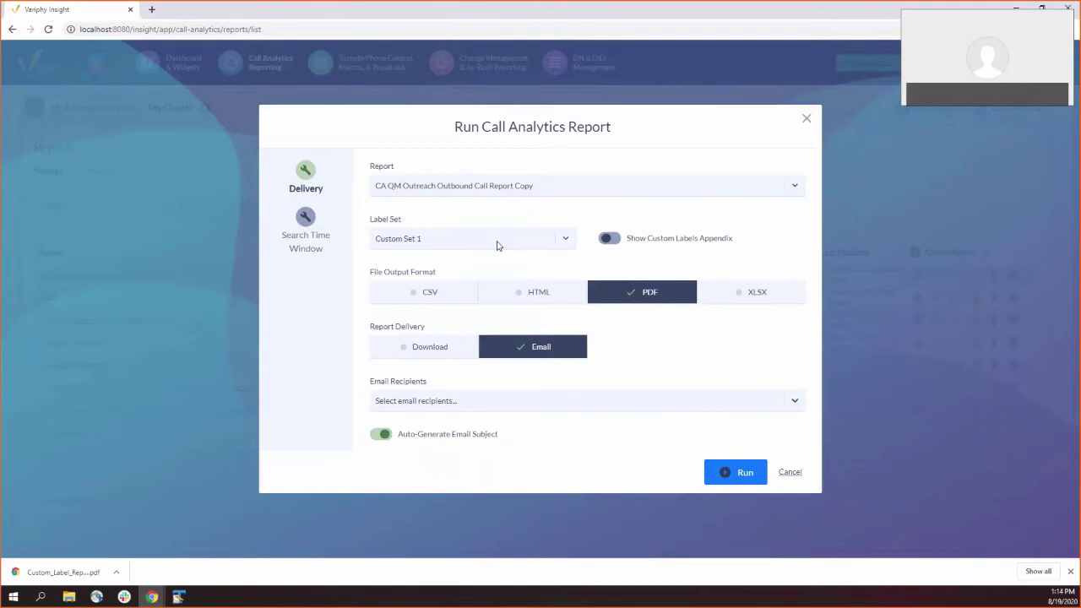
pyautogui.click(609, 239)
pyautogui.tripleClick(803, 127)
pyautogui.click(806, 120)
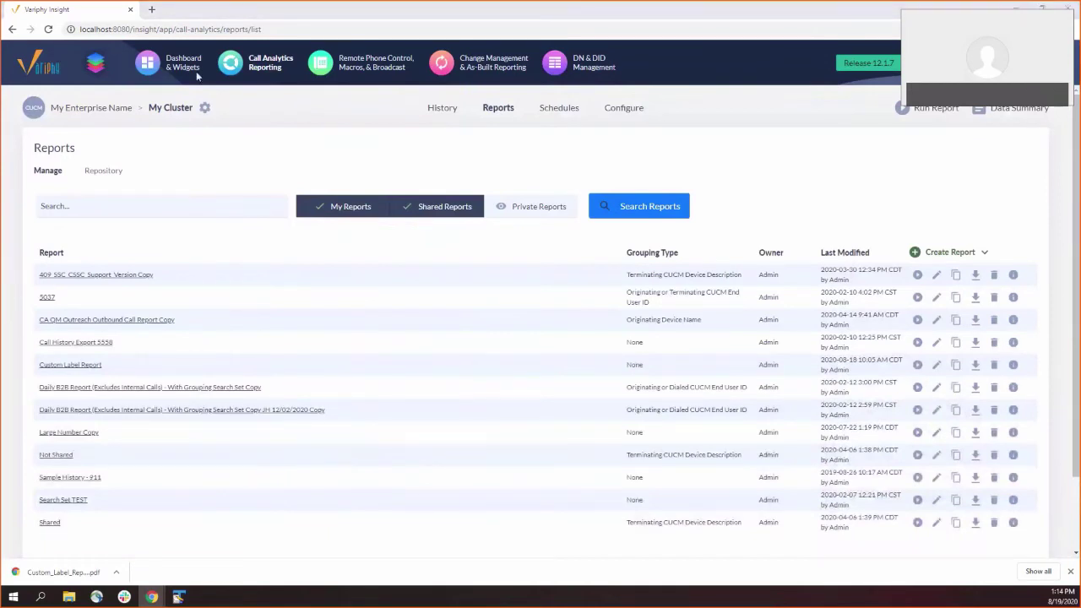
# Compare the search criteria and call details headings in the Custom_Label_Report PDFs without and with labels, and return to the reports list
pyautogui.click(63, 571)
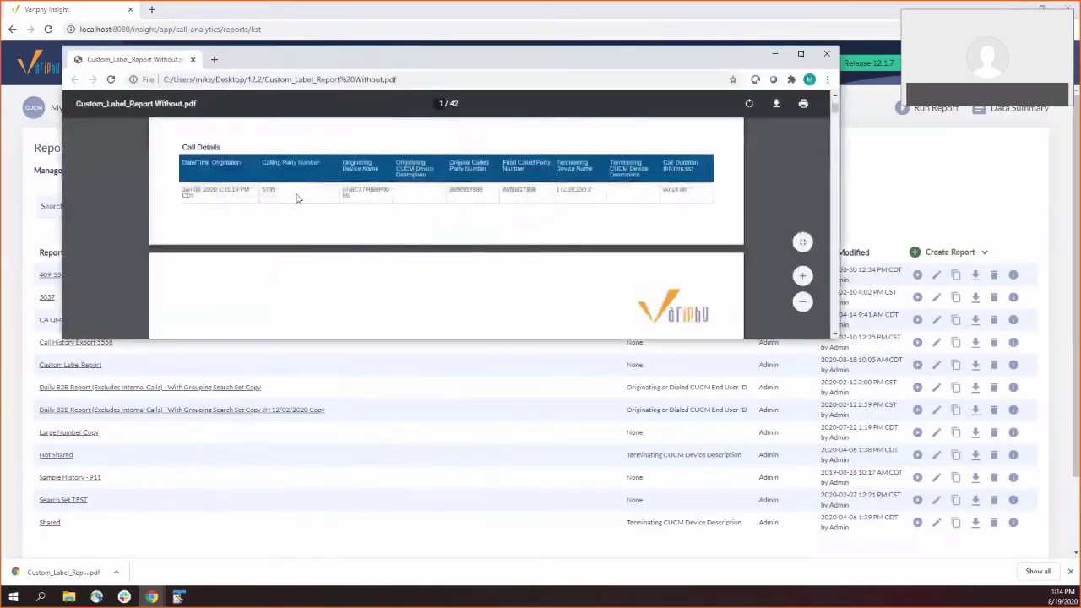
pyautogui.scroll(2, 213, 229)
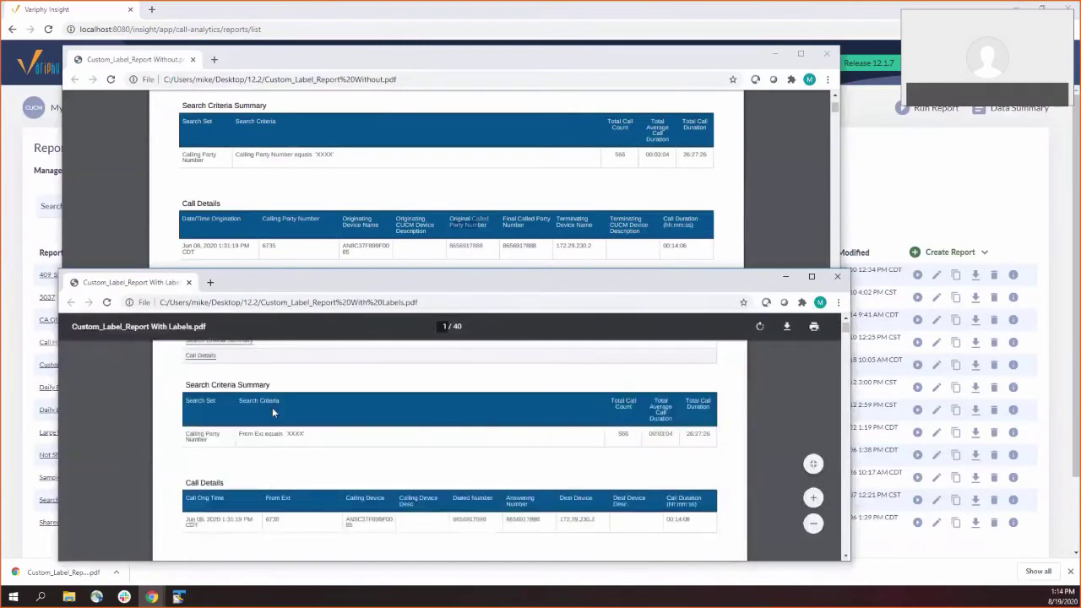
pyautogui.scroll(-3, 273, 412)
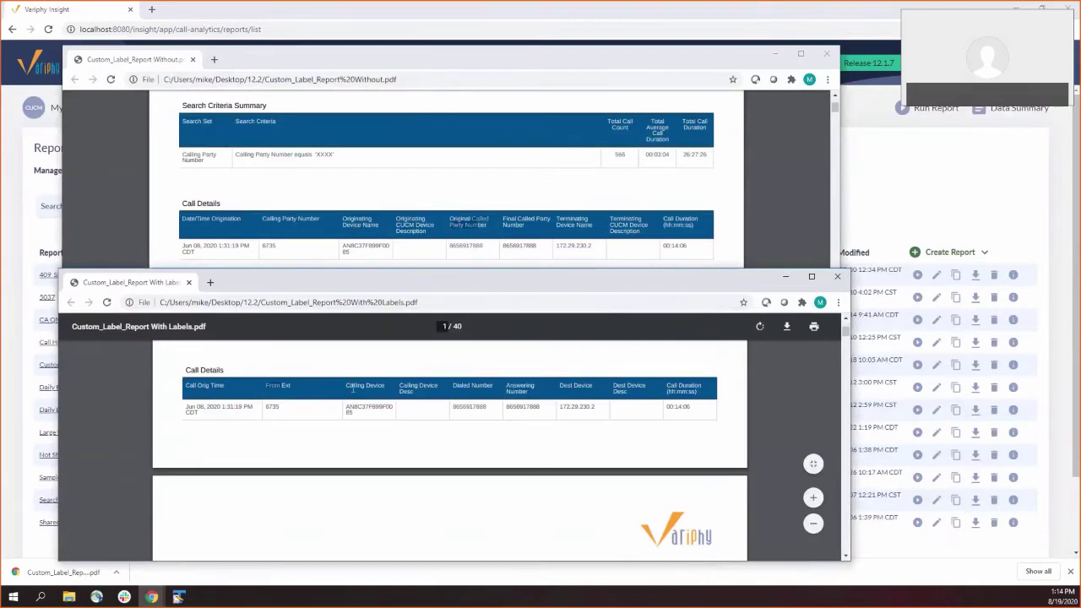
pyautogui.click(920, 210)
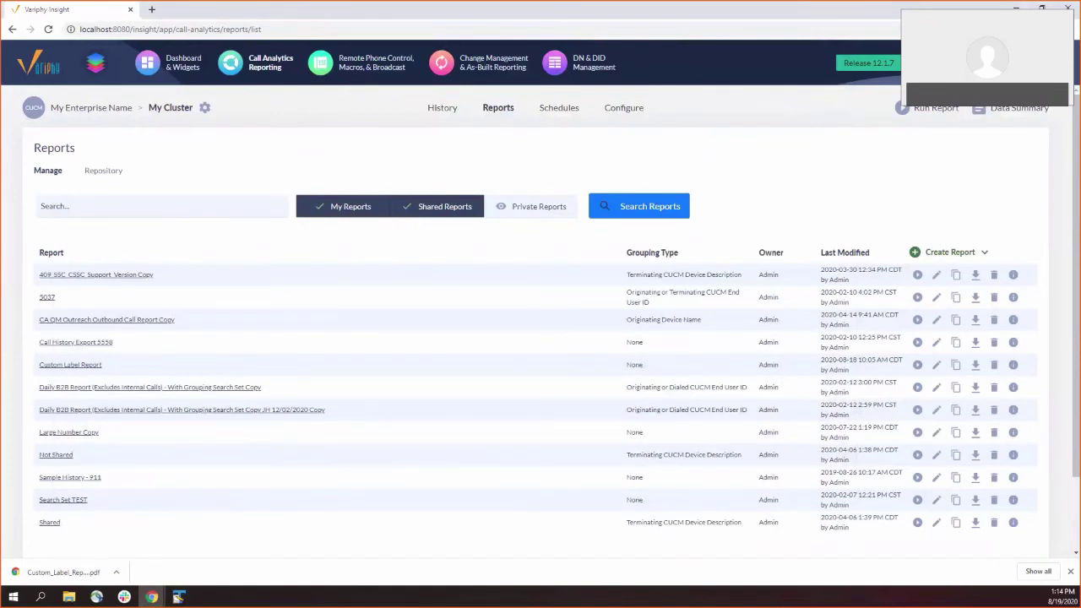
# Set the CUCM Call Analytics Label Set of the logged-in account to Custom Set 1 and save the account settings
pyautogui.click(1014, 93)
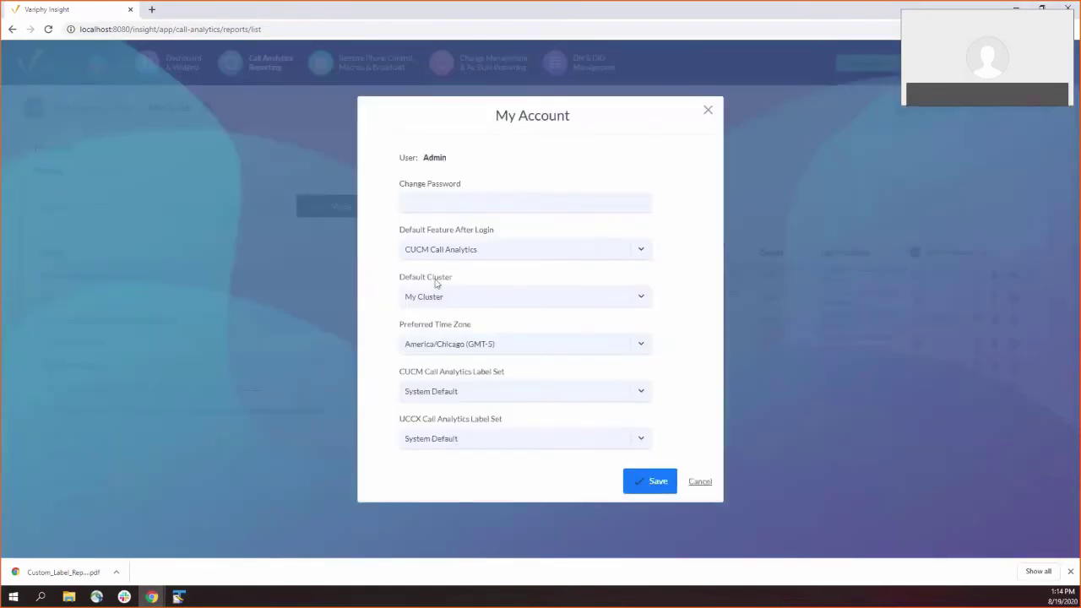
pyautogui.click(456, 395)
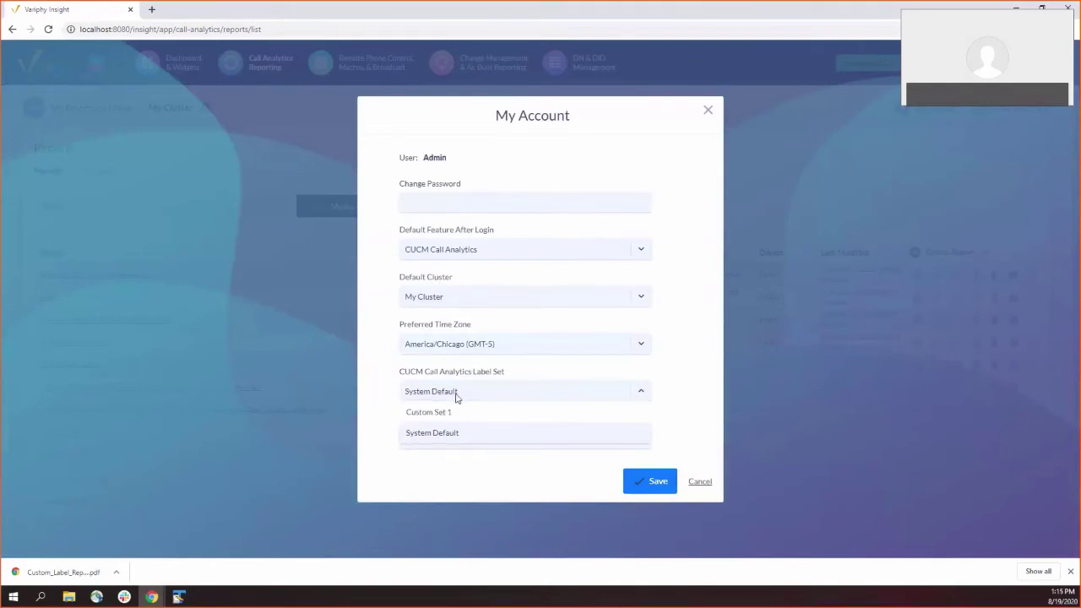
pyautogui.click(456, 395)
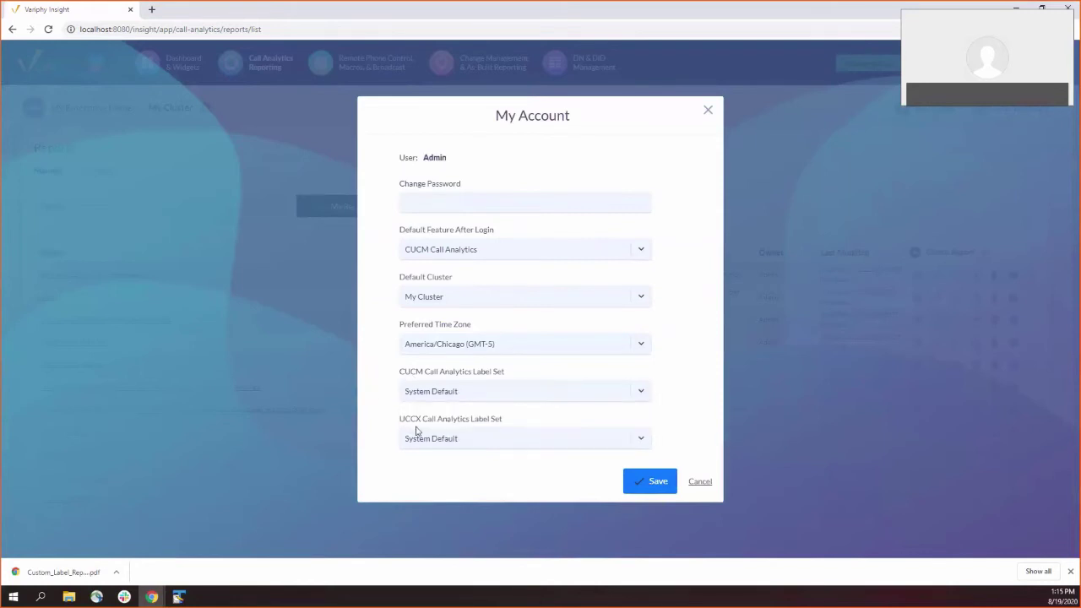
pyautogui.click(450, 395)
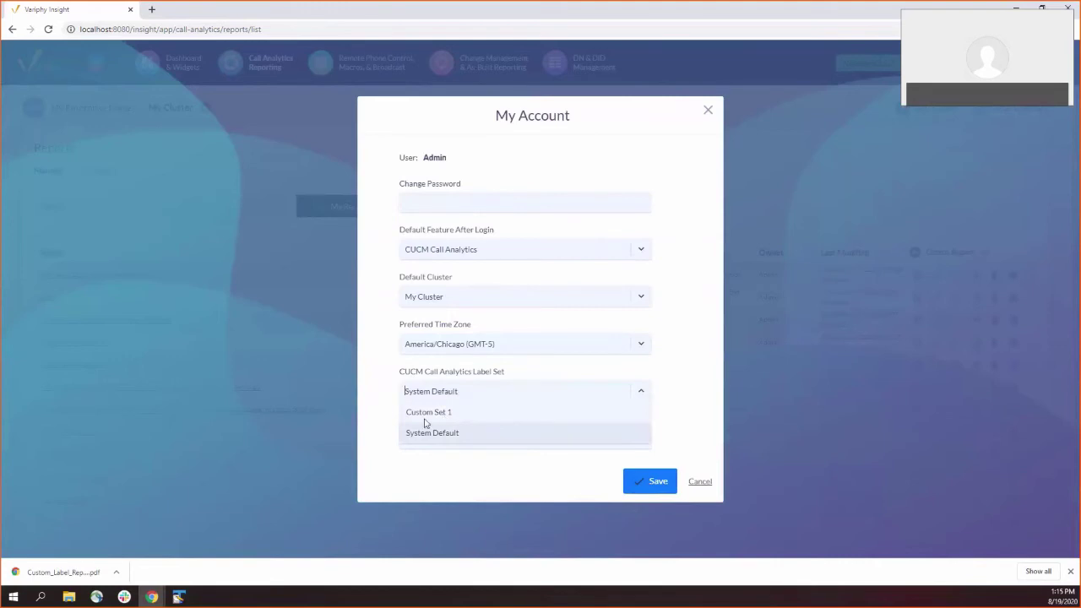
pyautogui.click(427, 418)
pyautogui.click(635, 480)
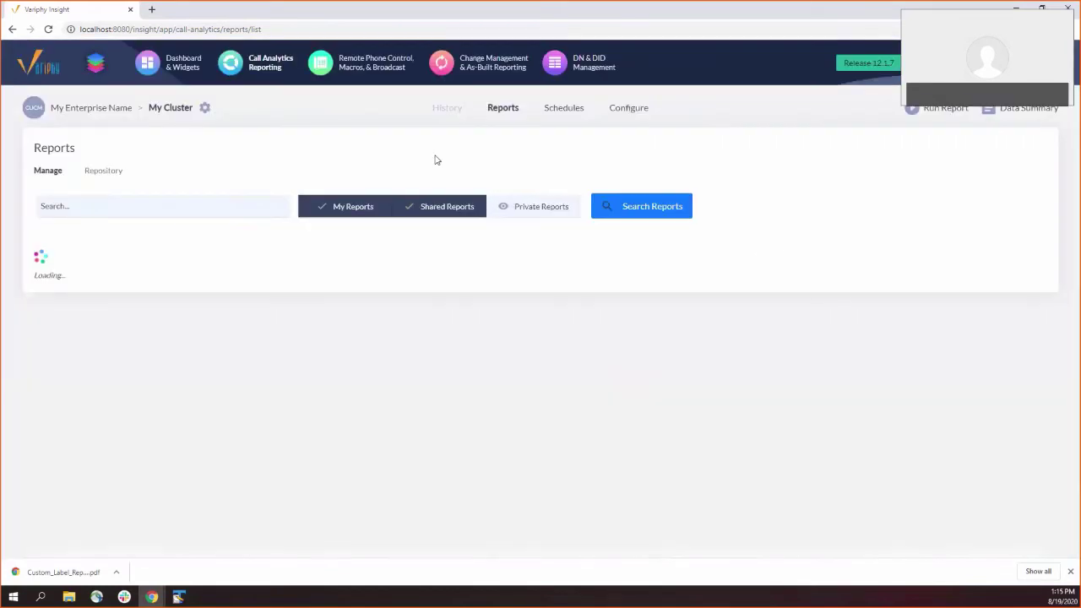
# Add the custom-labelled From Ext search criterion to the call history search and check which standard field its label stands for
pyautogui.click(448, 108)
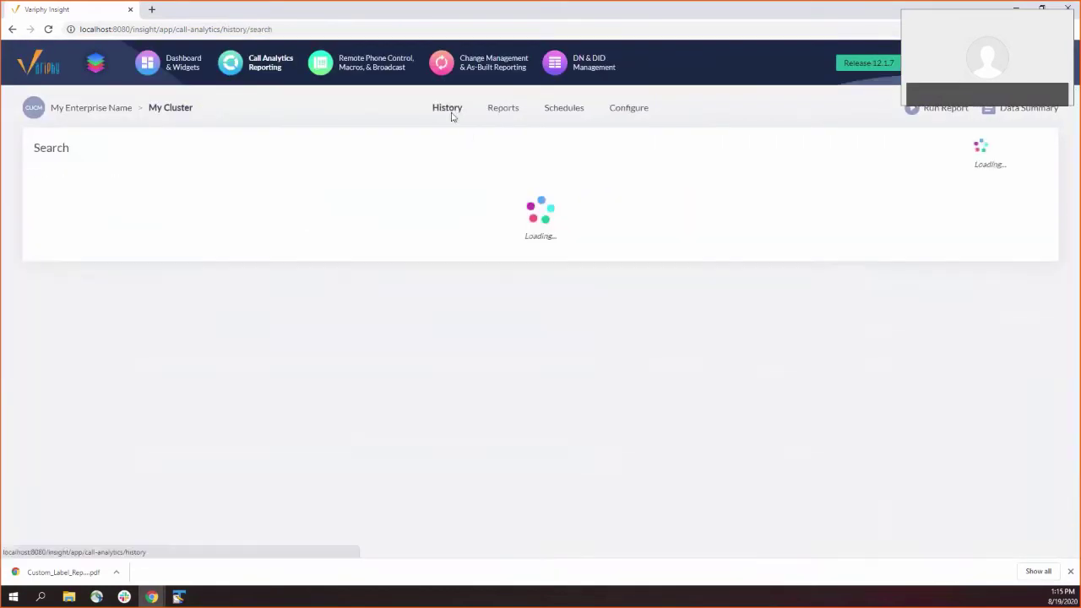
pyautogui.click(132, 270)
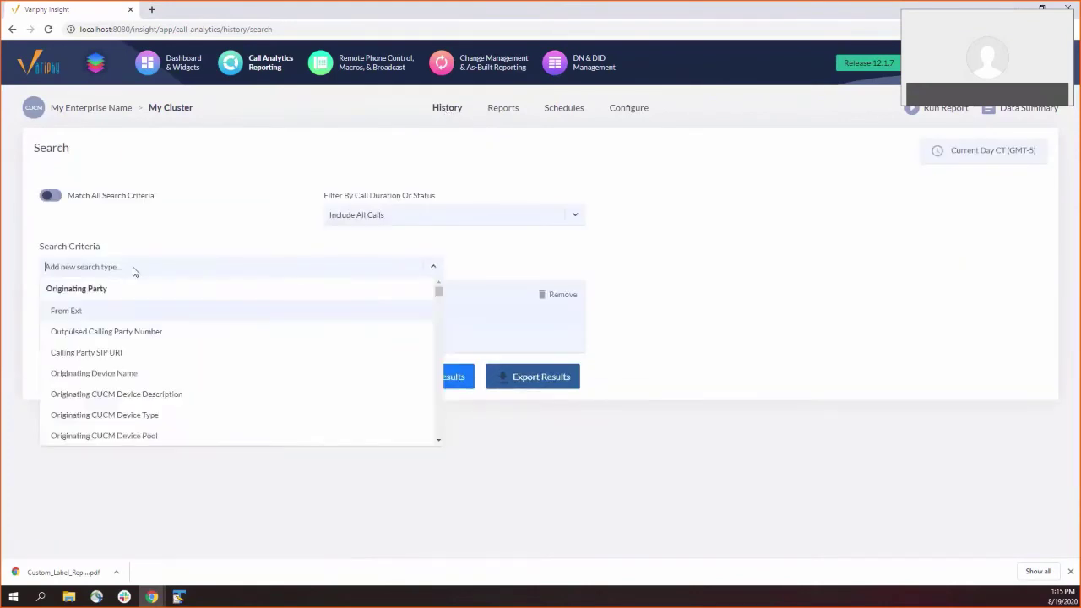
pyautogui.click(70, 313)
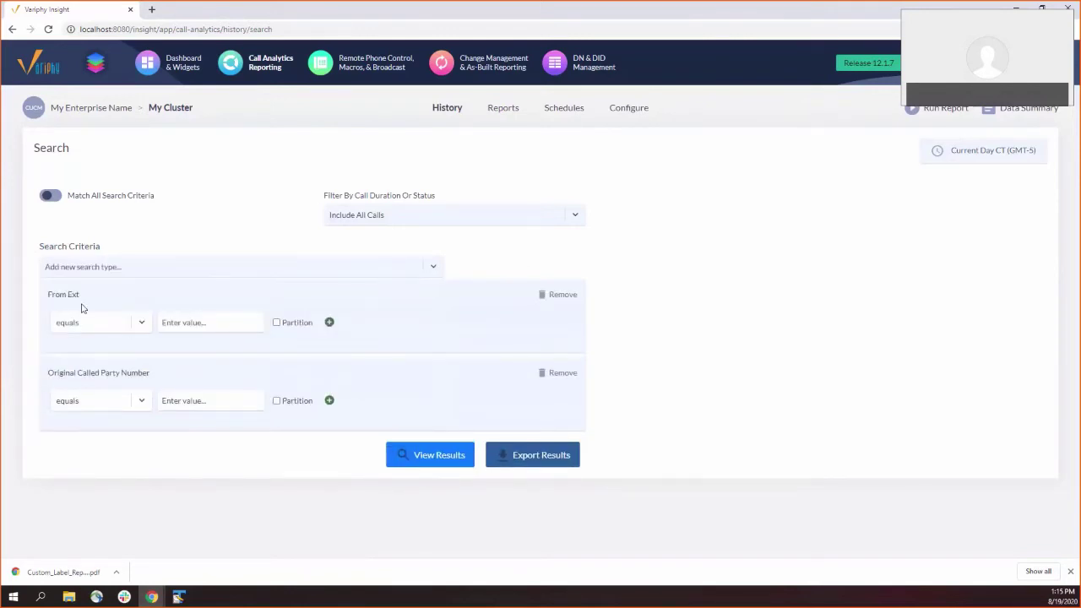
pyautogui.moveTo(66, 296)
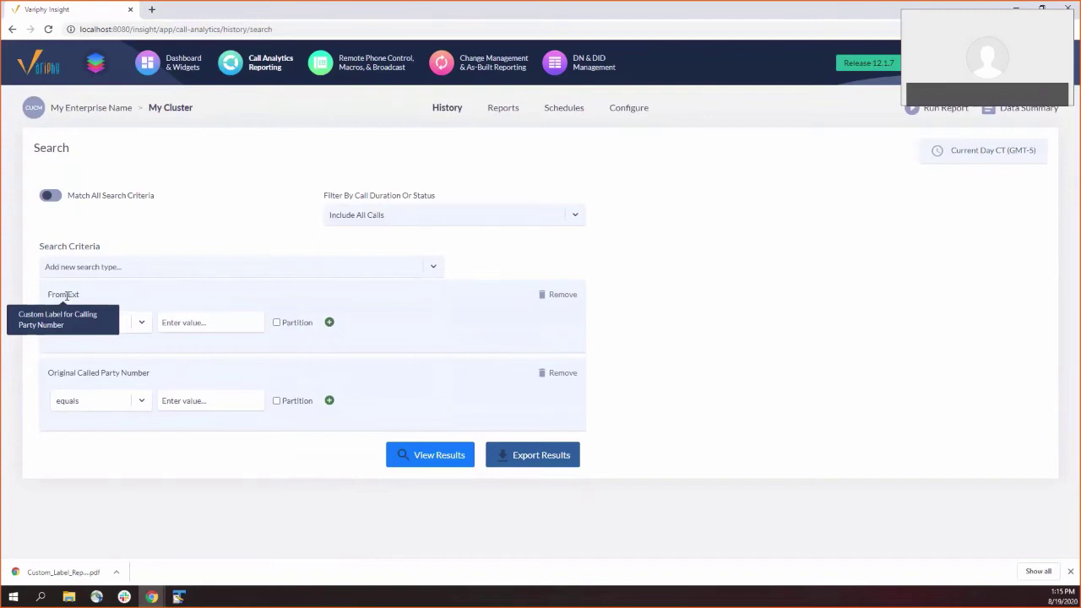
pyautogui.tripleClick(67, 294)
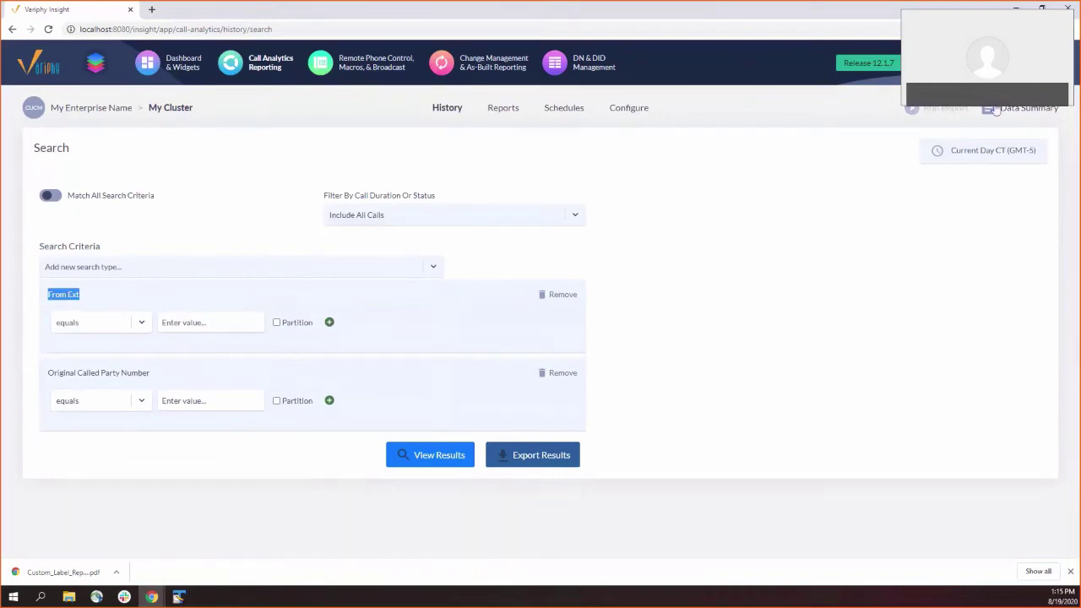
# Start a new user account in the user administration and add My Cluster (CUCM) to its cluster privileges
pyautogui.click(723, 445)
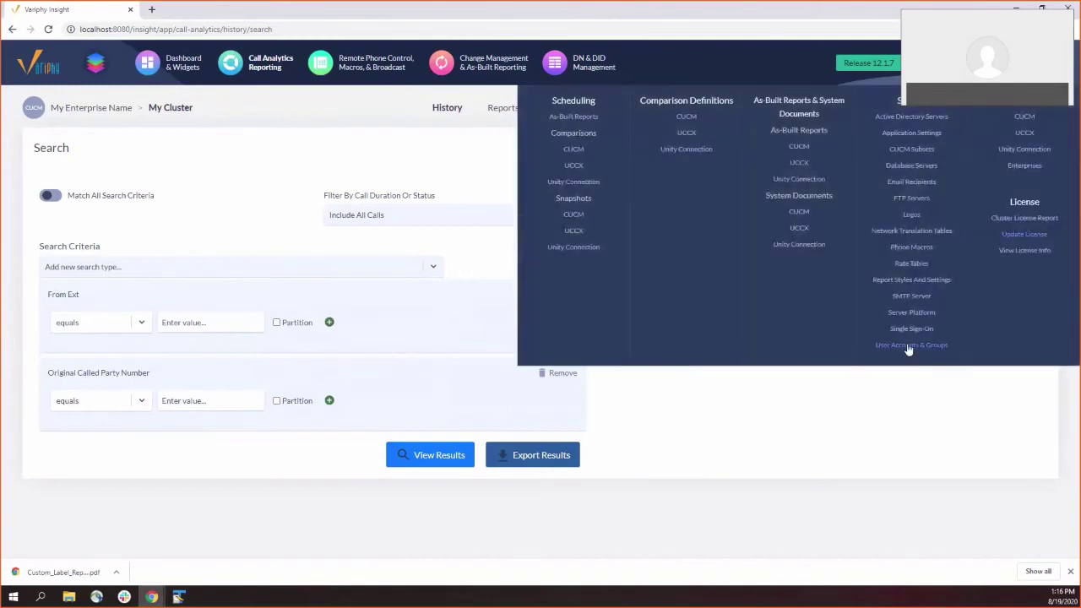
pyautogui.click(909, 347)
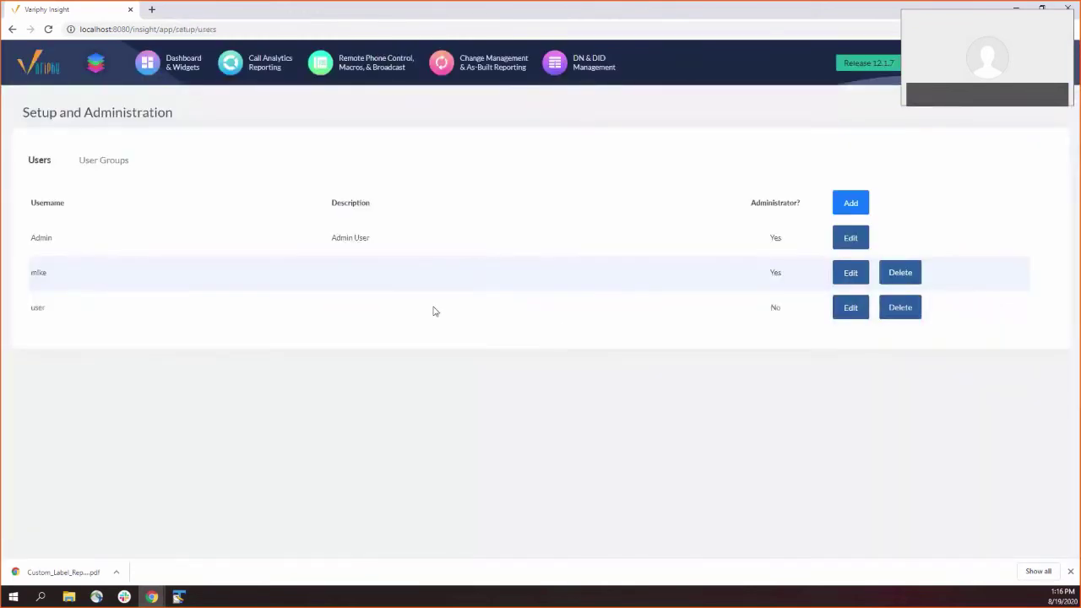
pyautogui.click(850, 204)
pyautogui.scroll(-5, 261, 366)
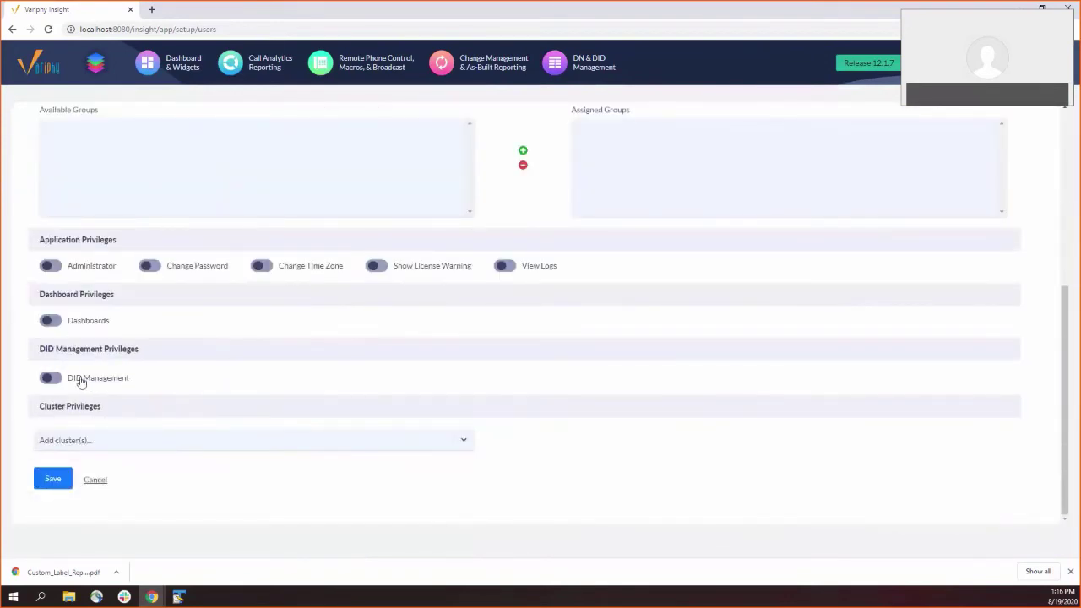
pyautogui.click(85, 443)
pyautogui.click(80, 374)
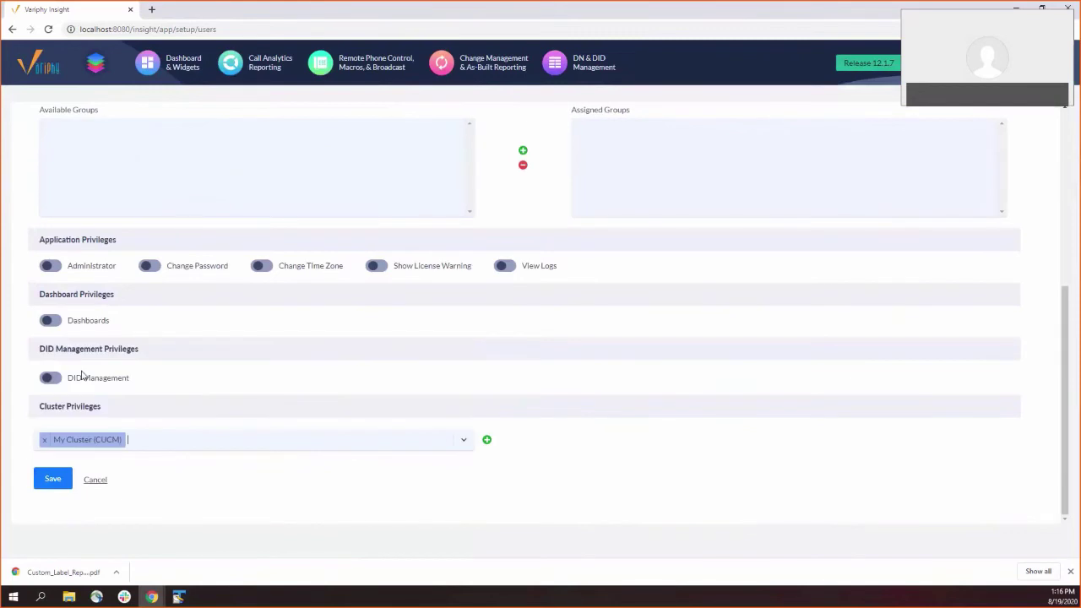
pyautogui.click(488, 440)
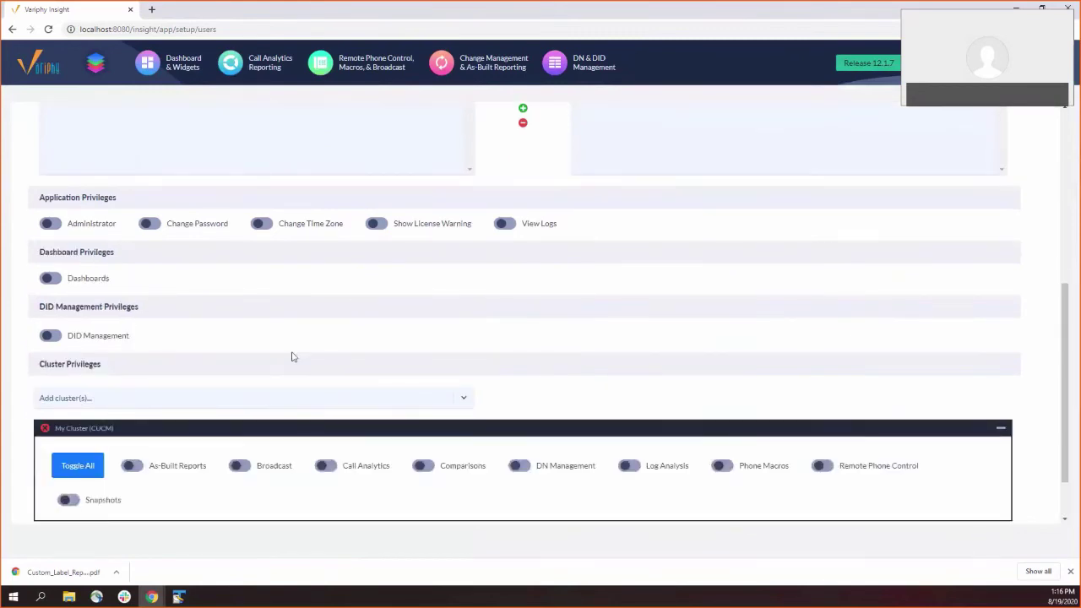
# Grant the new user the Call Analytics privilege on My Cluster and enable Reporting within it
pyautogui.scroll(-3, 292, 357)
pyautogui.click(358, 393)
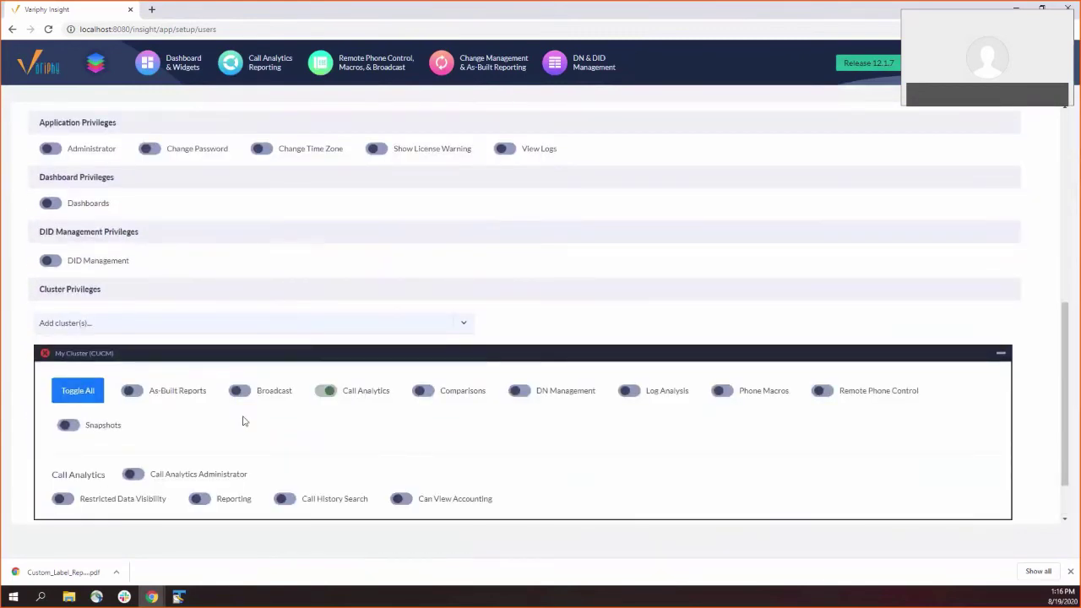
pyautogui.scroll(-1, 241, 422)
pyautogui.click(228, 418)
pyautogui.scroll(-2, 197, 456)
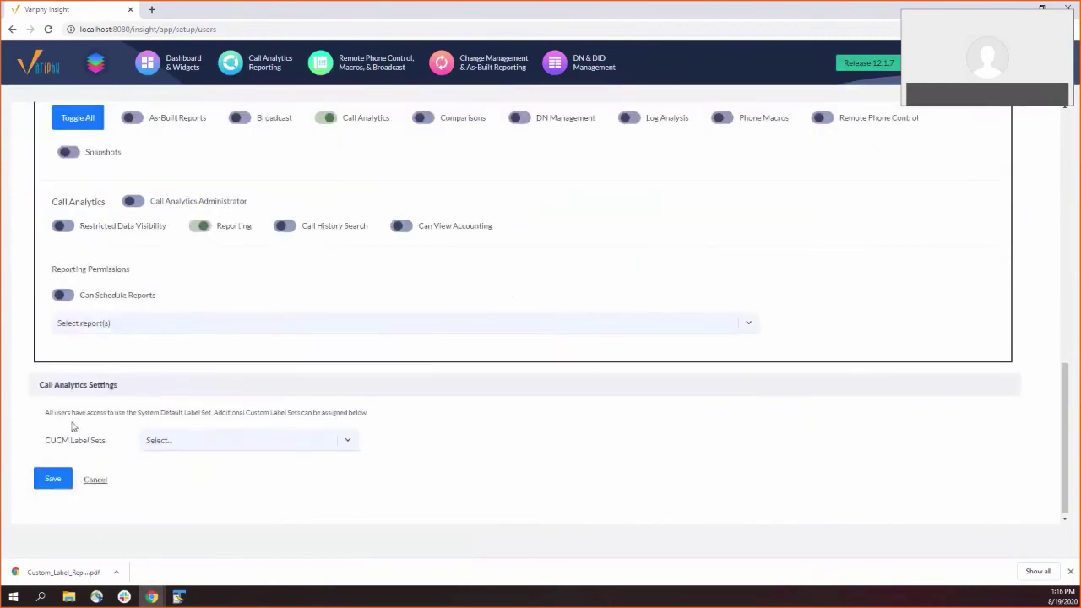
# Assign Custom Set 1 to the new user as a CUCM label set and return to the user basics
pyautogui.click(188, 442)
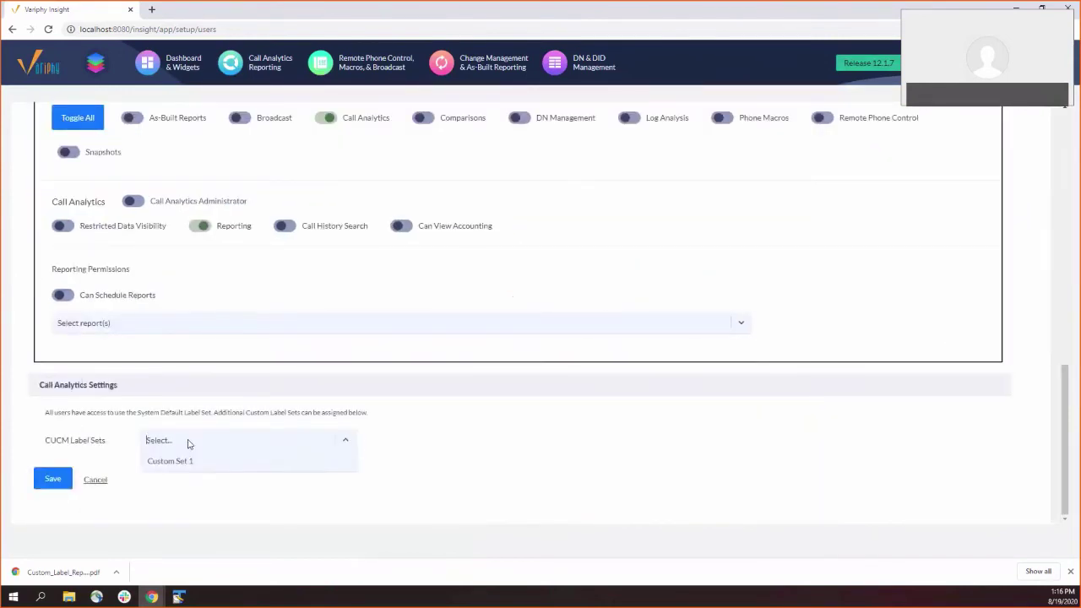
pyautogui.click(186, 462)
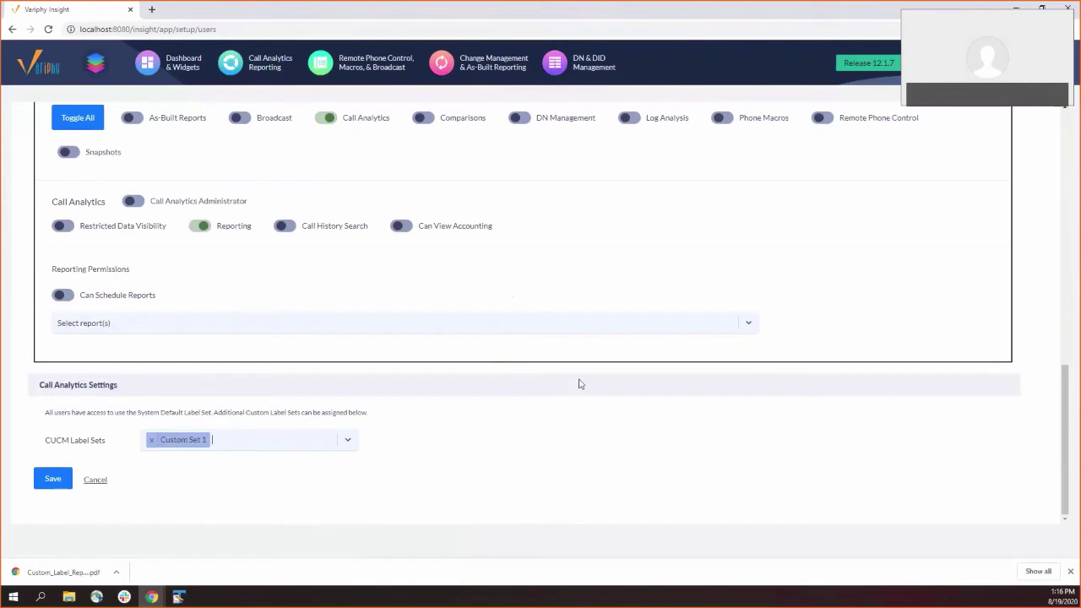
pyautogui.scroll(3, 664, 404)
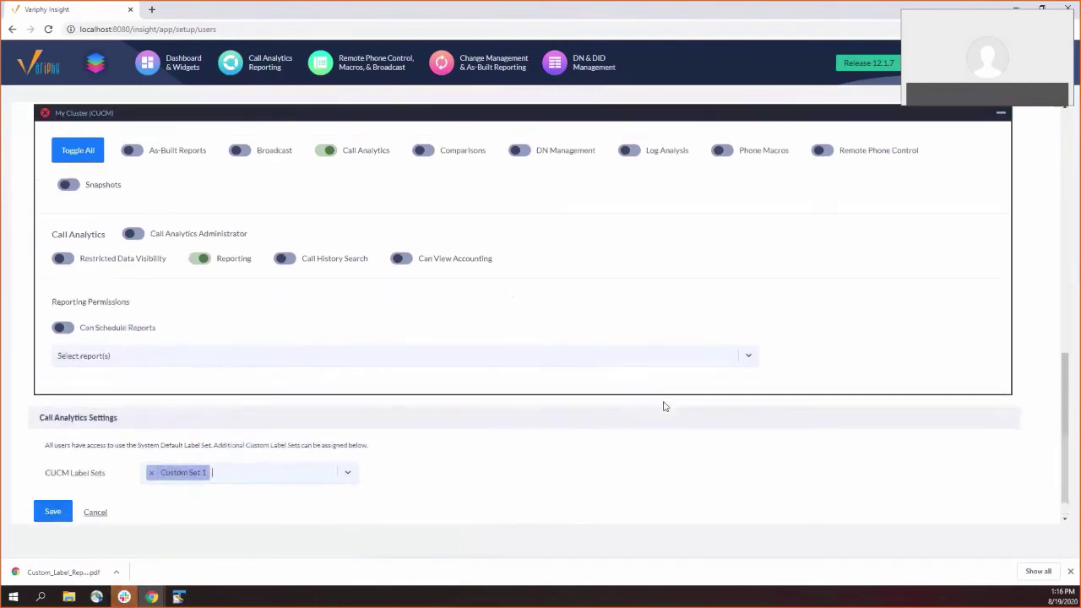
pyautogui.scroll(6, 665, 408)
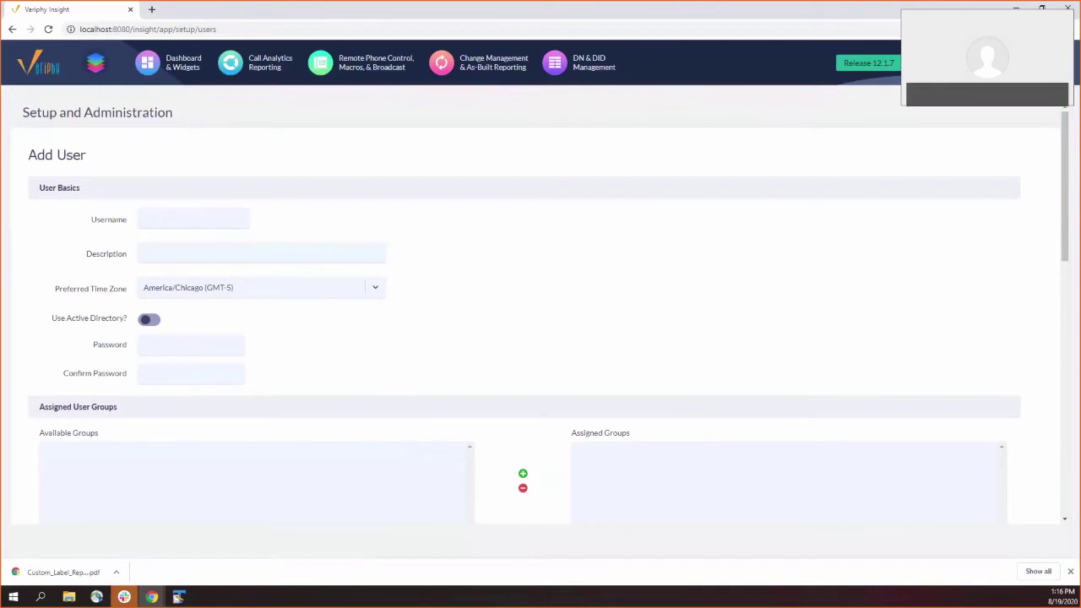
# Open alert.png in Photos, enlarge it to examine the call alert details, and close the image
pyautogui.click(69, 596)
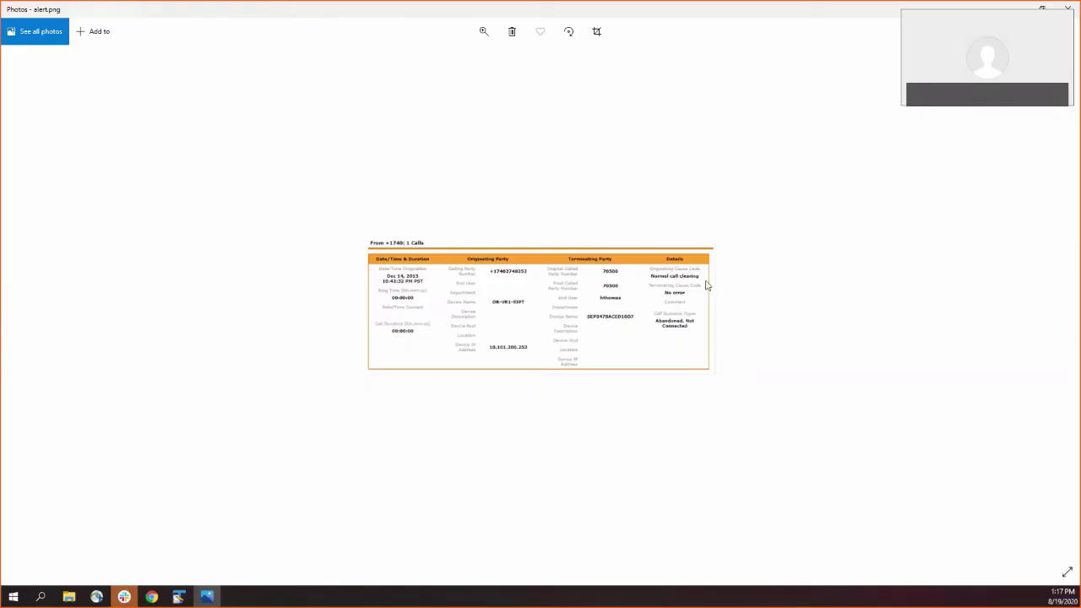
pyautogui.click(485, 32)
pyautogui.click(462, 65)
pyautogui.moveTo(463, 66); pyautogui.dragTo(478, 67)
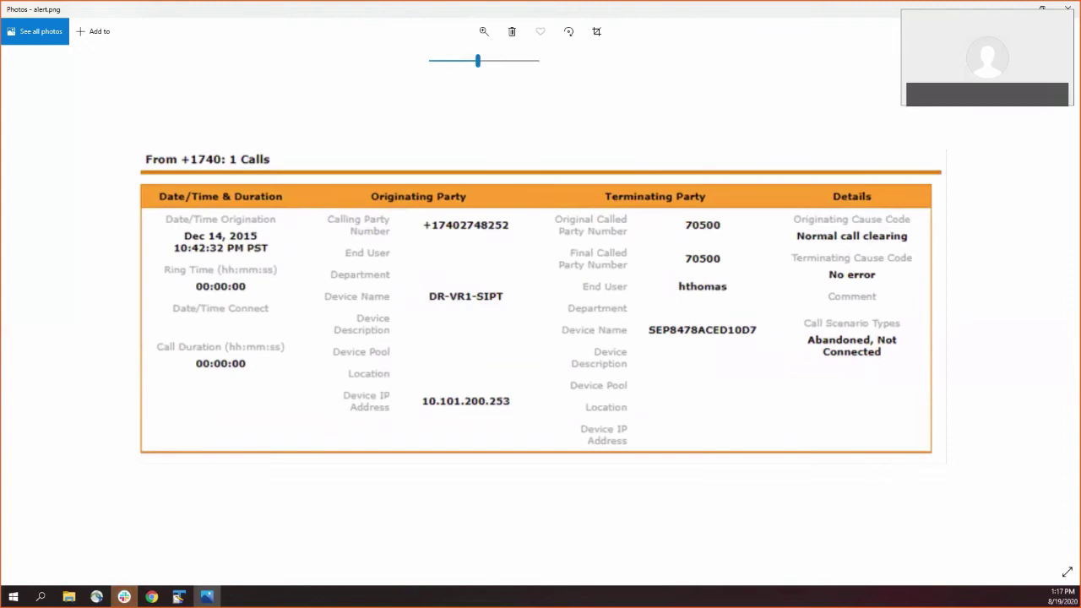
pyautogui.click(1067, 8)
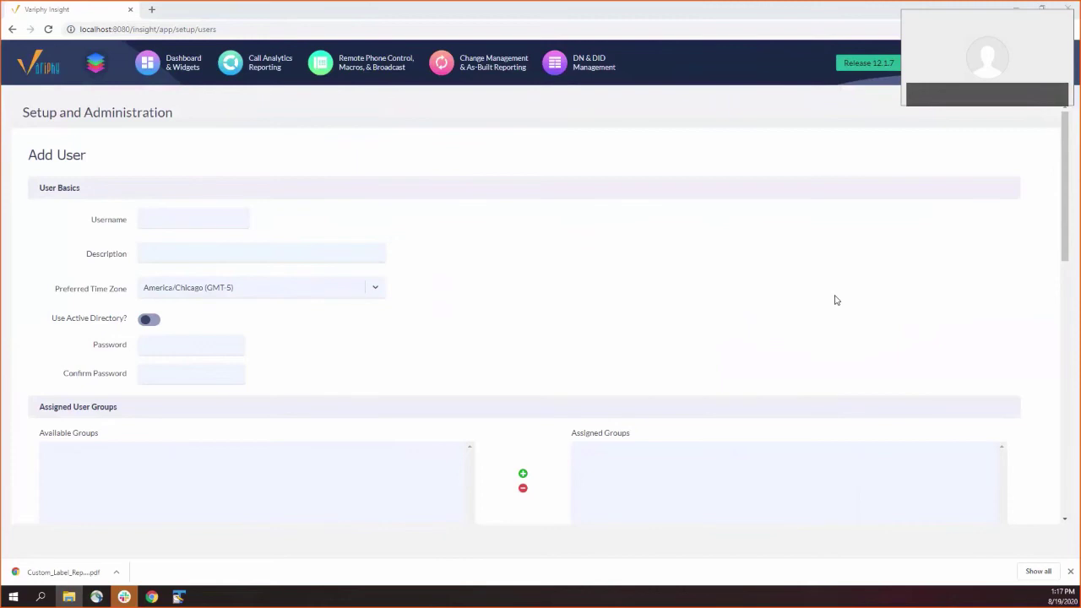
# Return to call analytics and switch to the reports list of the Variphy UCCX cluster
pyautogui.click(258, 71)
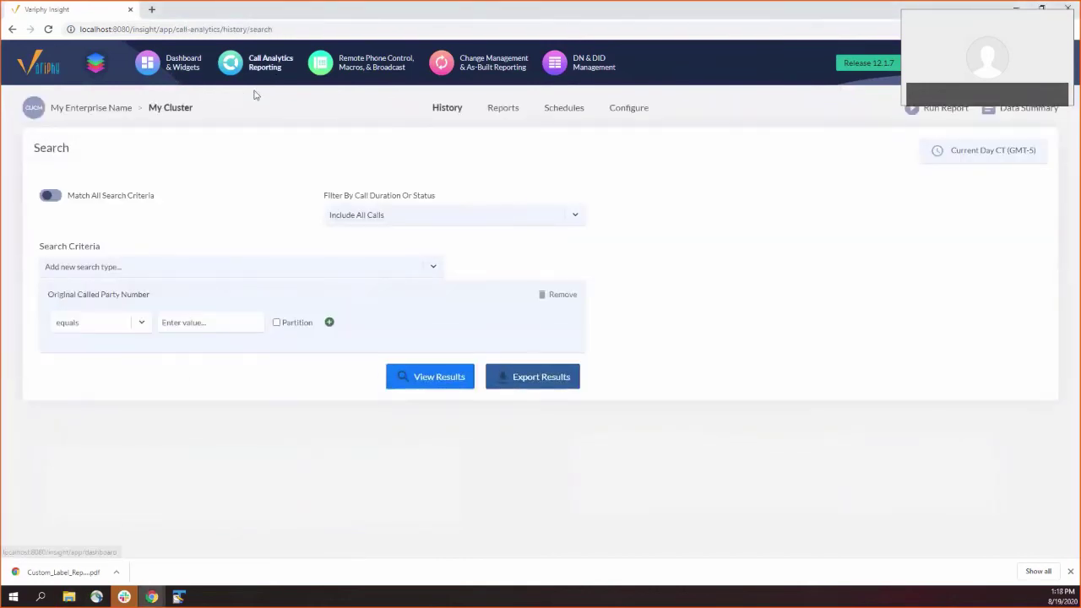
pyautogui.click(91, 65)
pyautogui.click(540, 146)
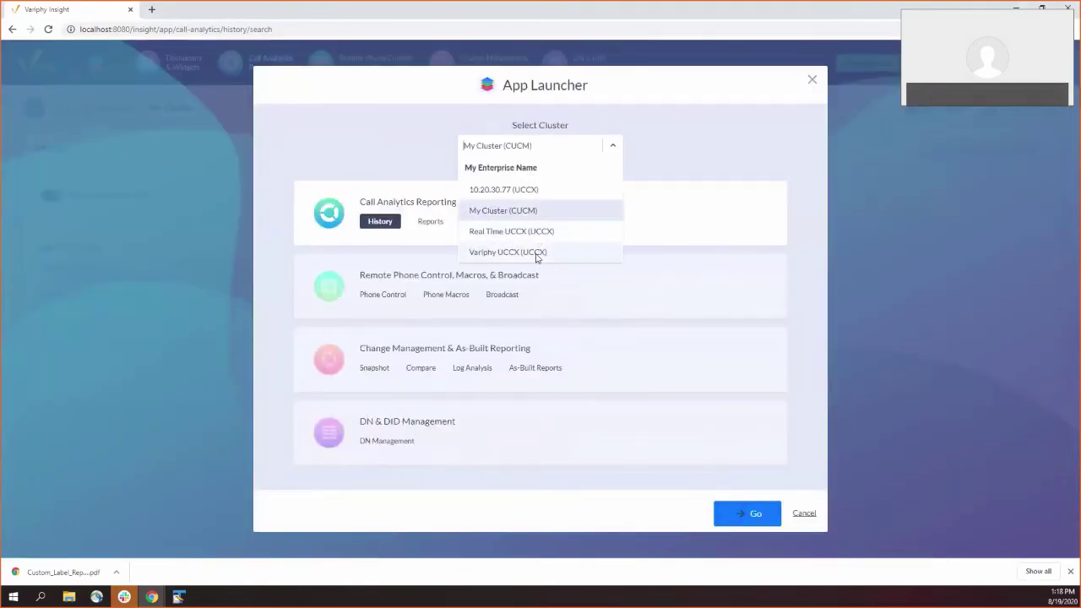
pyautogui.click(532, 252)
pyautogui.click(371, 226)
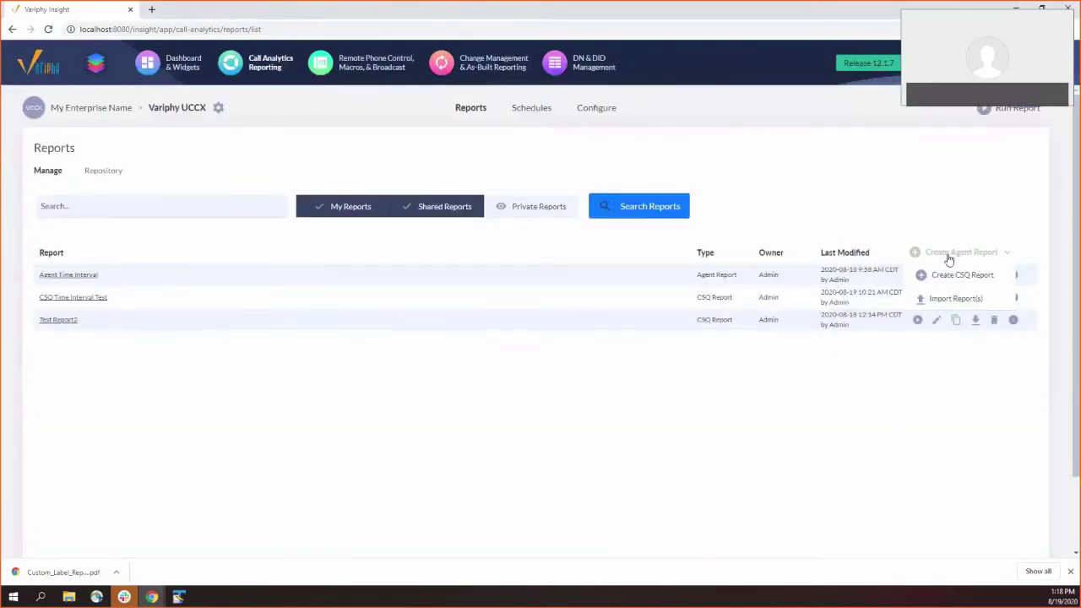
# Start a new agent report and add an agent statistic content block to it
pyautogui.click(949, 257)
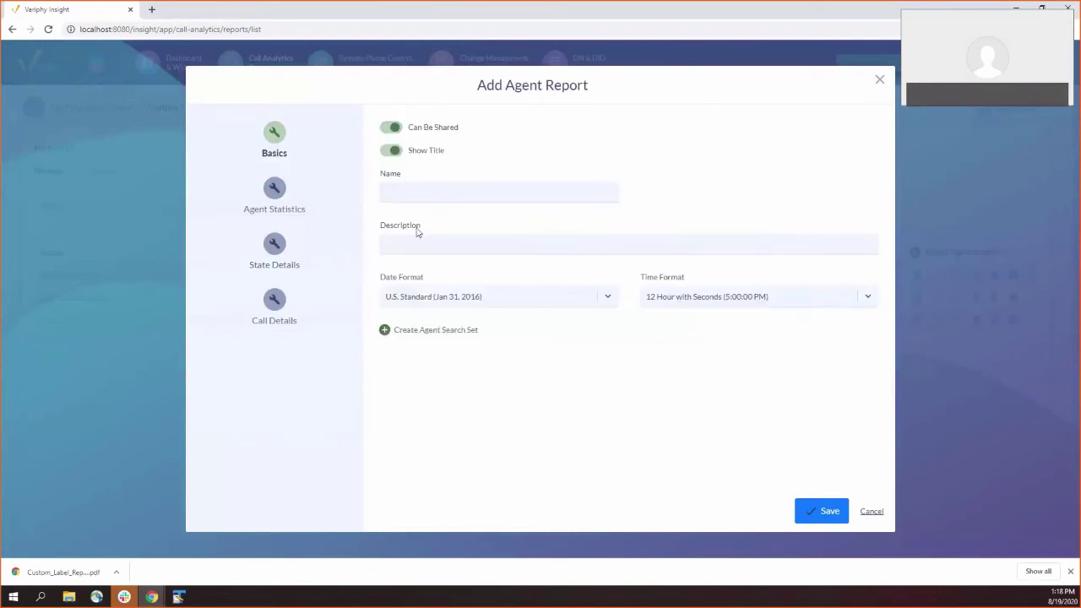
pyautogui.click(271, 201)
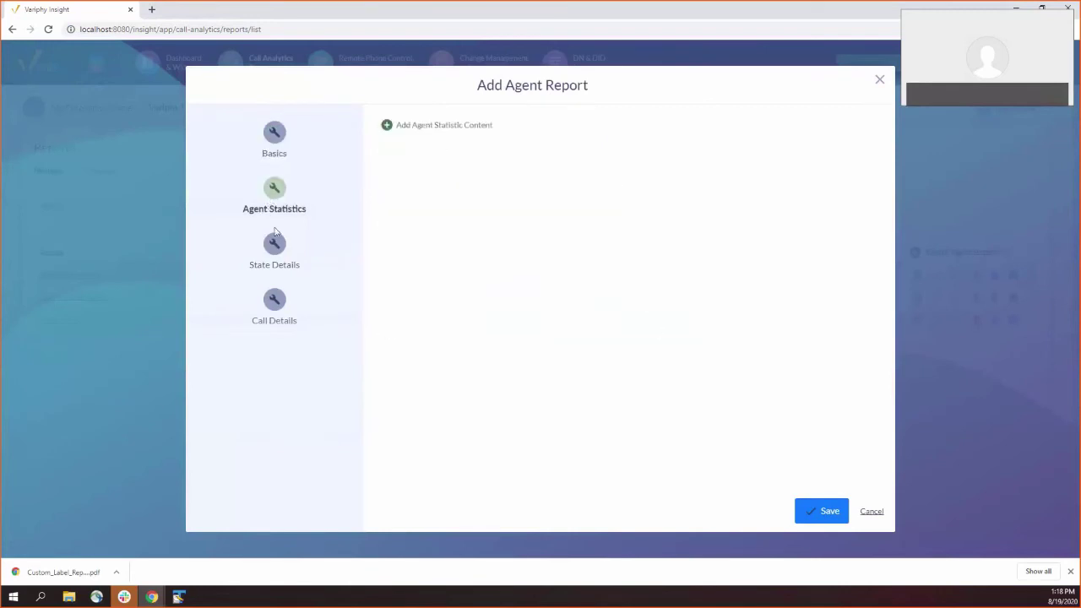
pyautogui.click(277, 150)
pyautogui.click(273, 196)
pyautogui.click(444, 127)
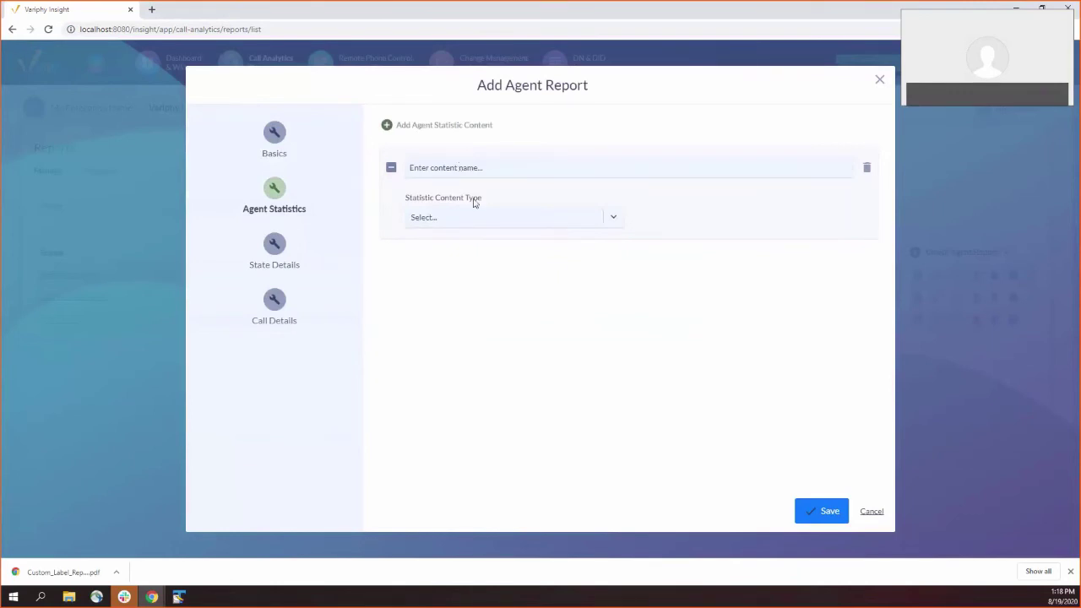
# Name the agent statistic content Time Period Stats and set its content type to Time Period Statistics Table
pyautogui.click(490, 167)
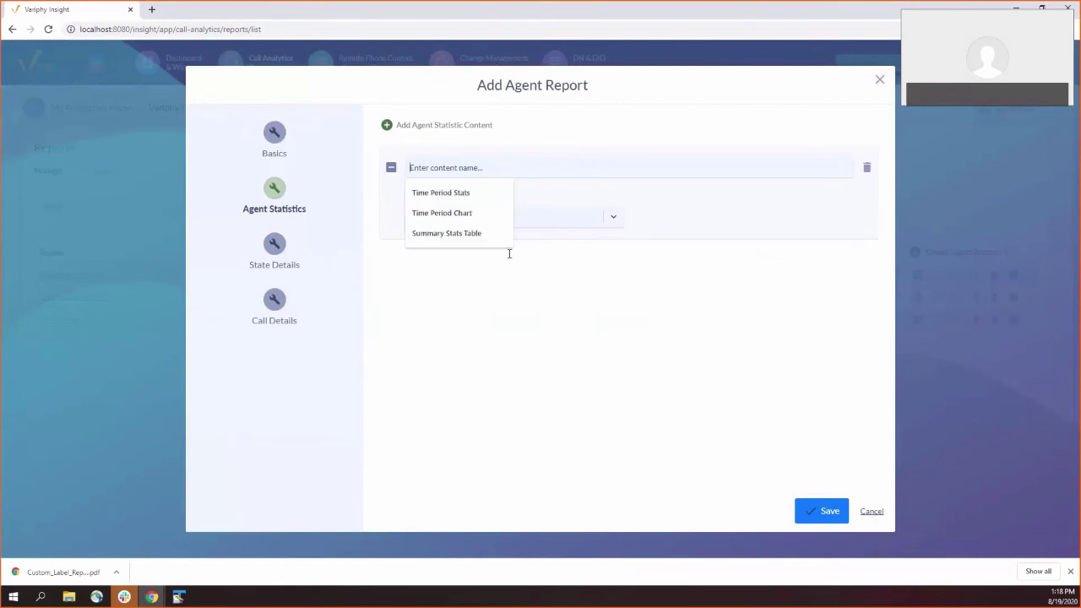
pyautogui.click(499, 177)
pyautogui.click(499, 177)
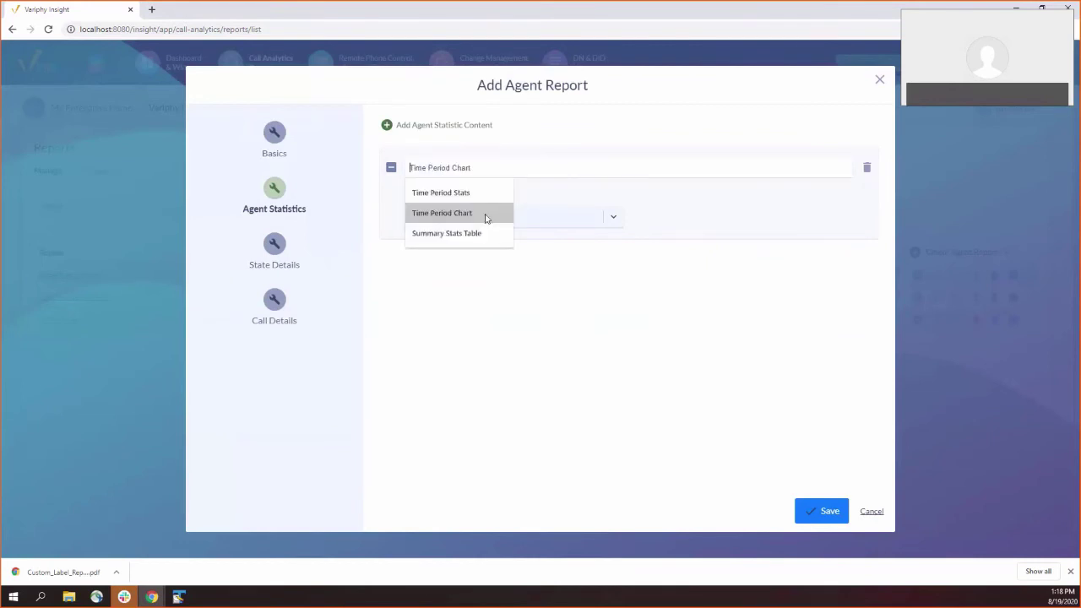
pyautogui.click(456, 192)
pyautogui.click(478, 218)
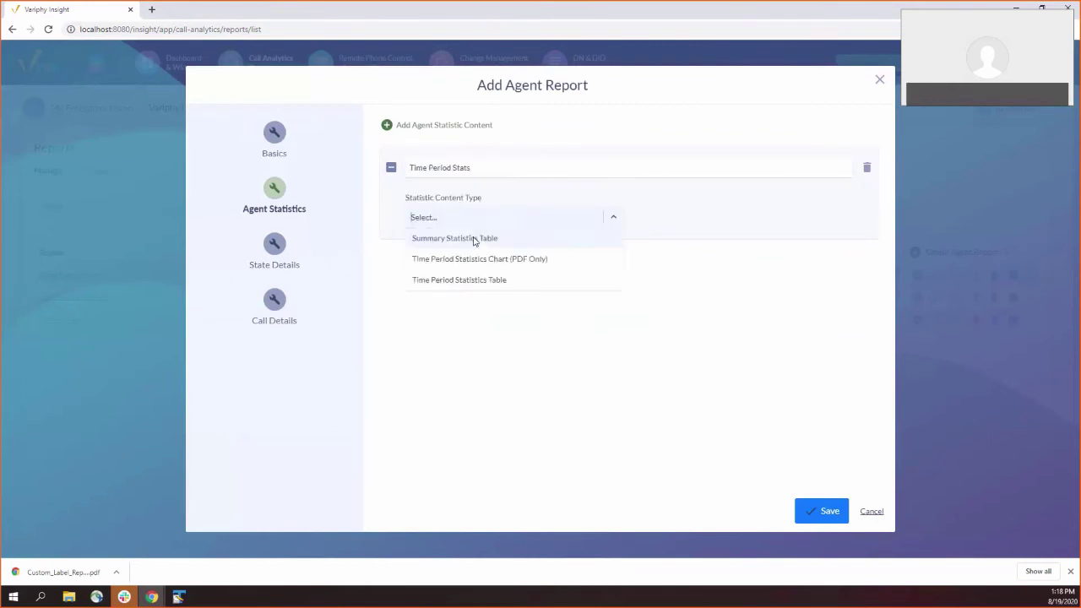
pyautogui.click(473, 283)
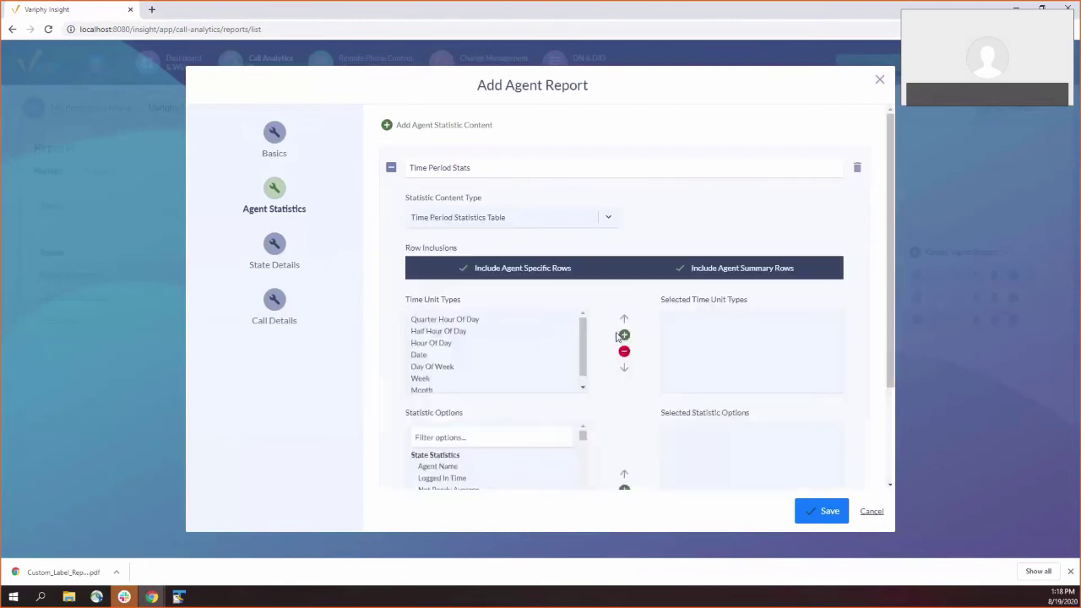
# Include Date, Day Of Week and Week as time unit types, browse the agent statistic options, and cancel the new agent report
pyautogui.doubleClick(439, 355)
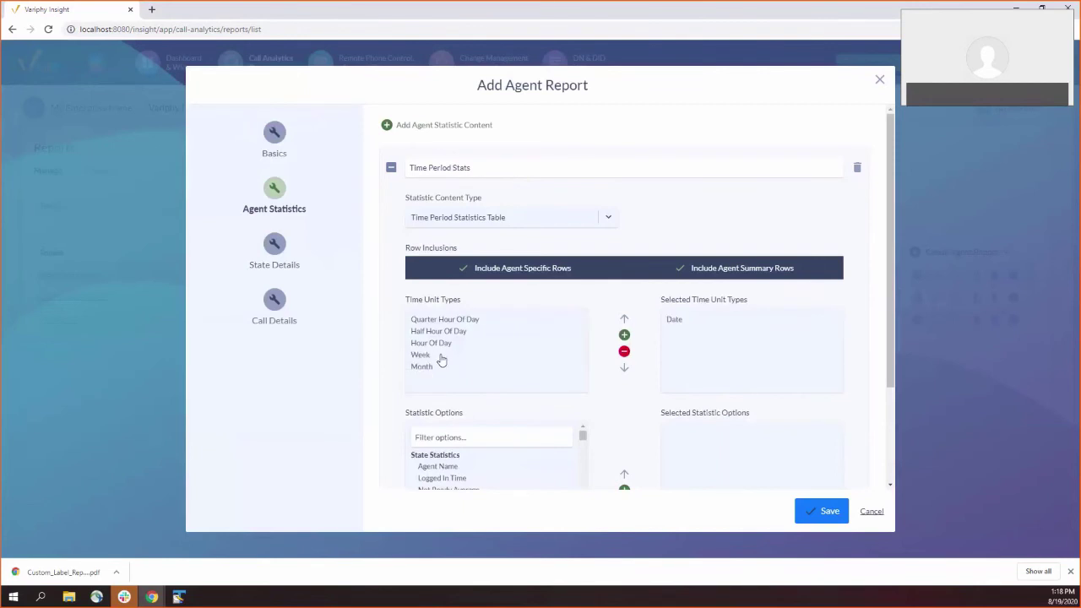
pyautogui.doubleClick(416, 357)
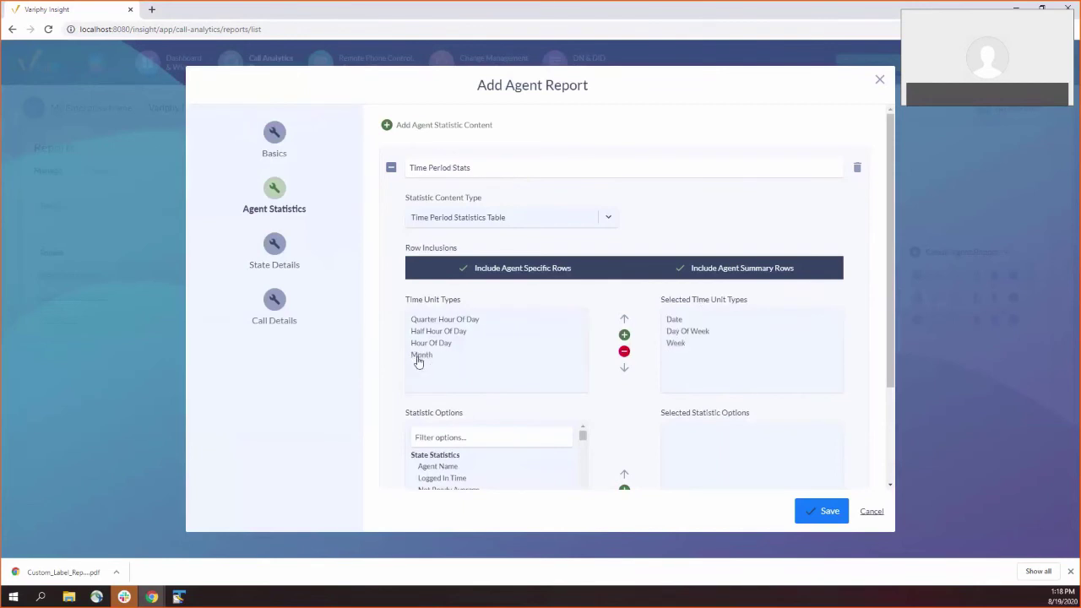
pyautogui.scroll(-2, 466, 323)
pyautogui.scroll(-2, 465, 323)
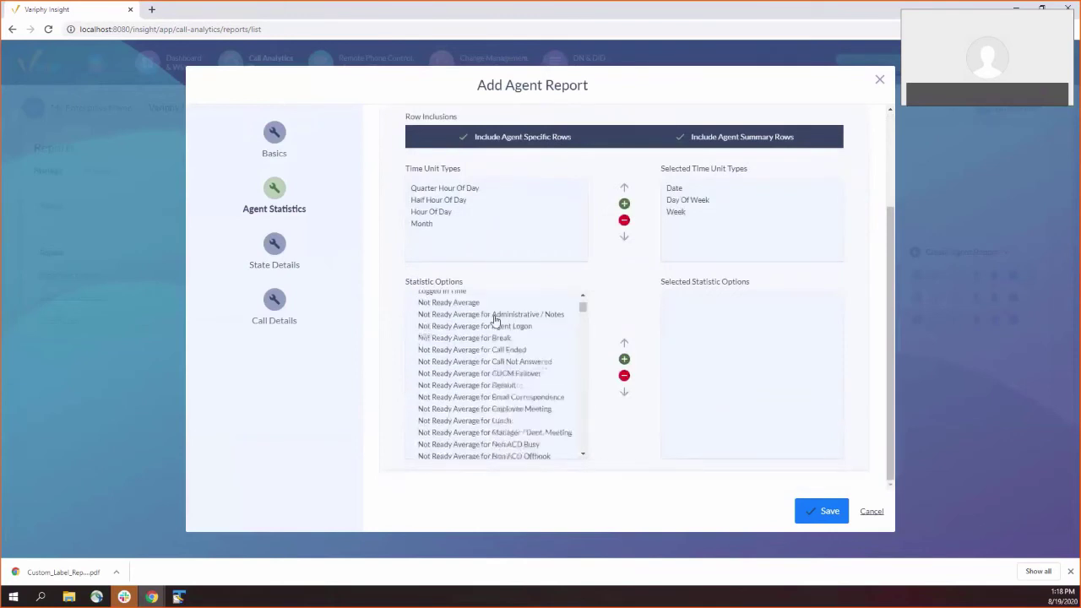
pyautogui.moveTo(582, 308); pyautogui.dragTo(586, 406)
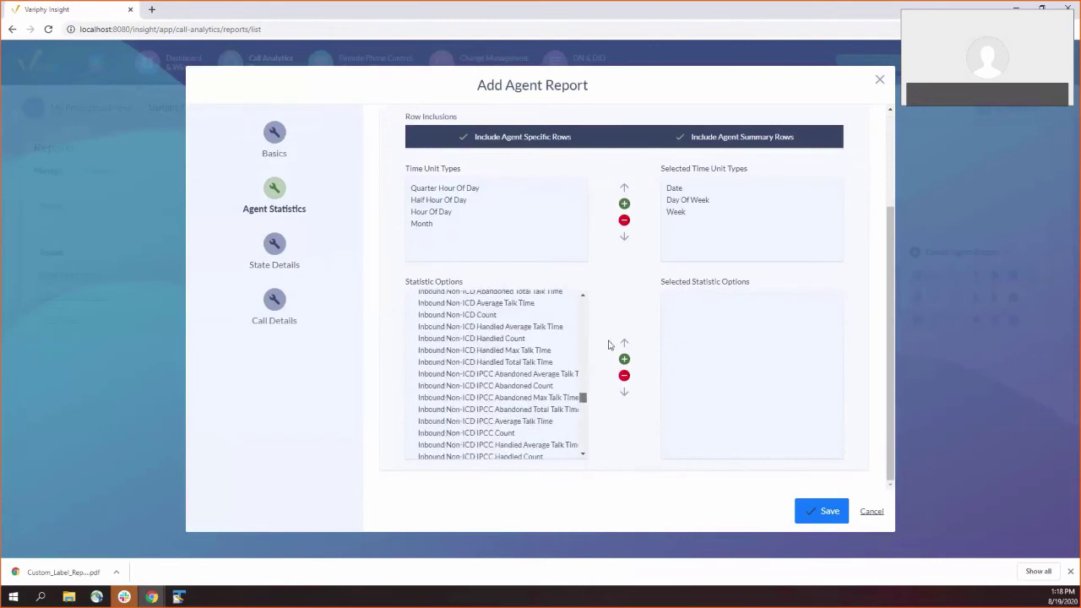
pyautogui.click(872, 514)
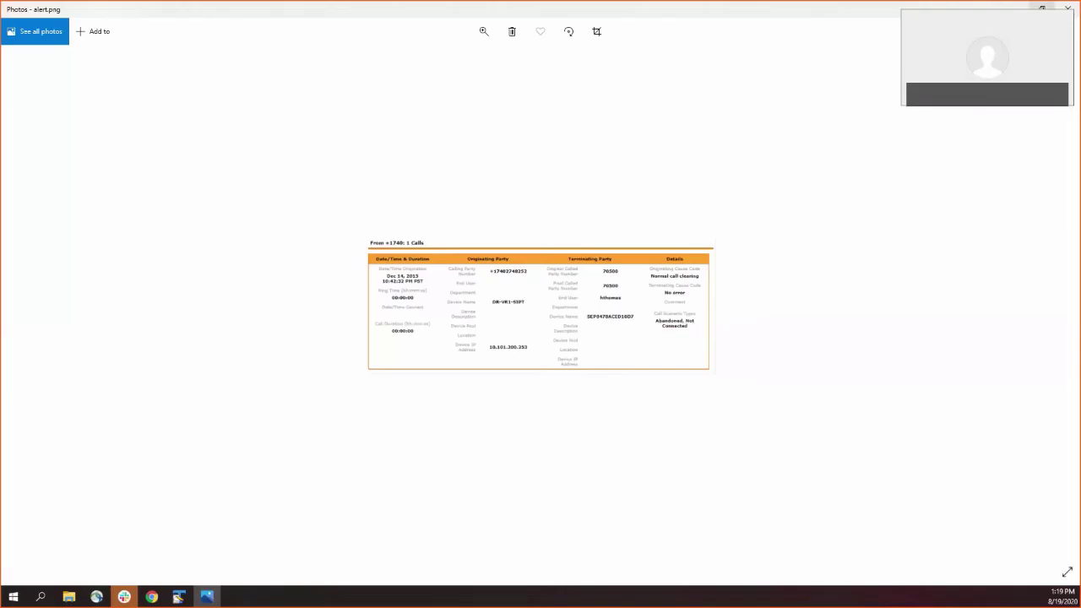
# Shrink the Photos window showing alert.png, enlarge the image to 20 to read the call alert details, and close it
pyautogui.click(1042, 8)
pyautogui.click(413, 133)
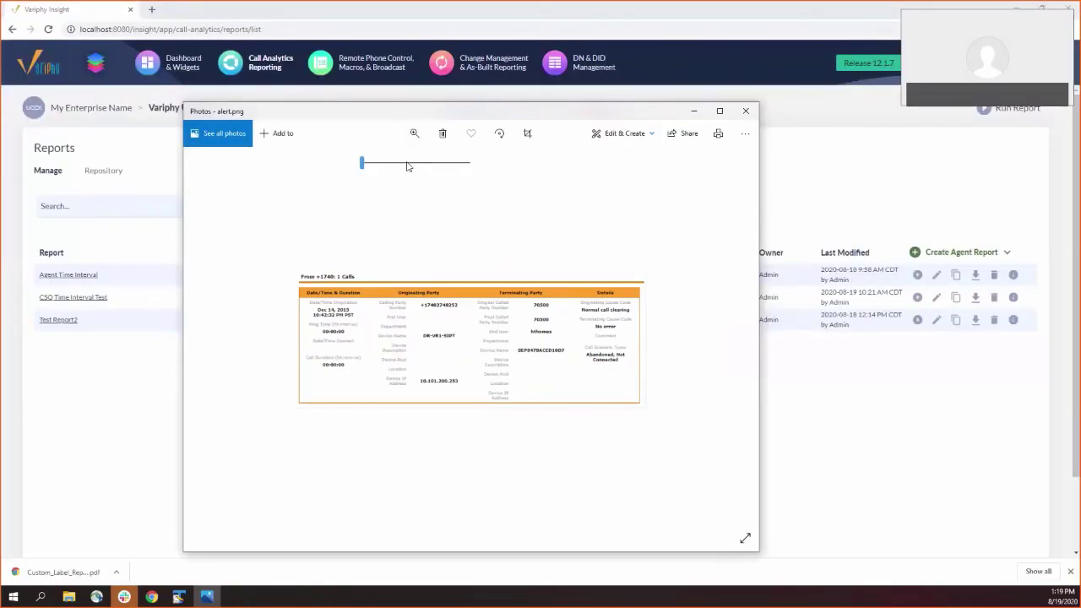
pyautogui.moveTo(408, 167); pyautogui.dragTo(382, 163)
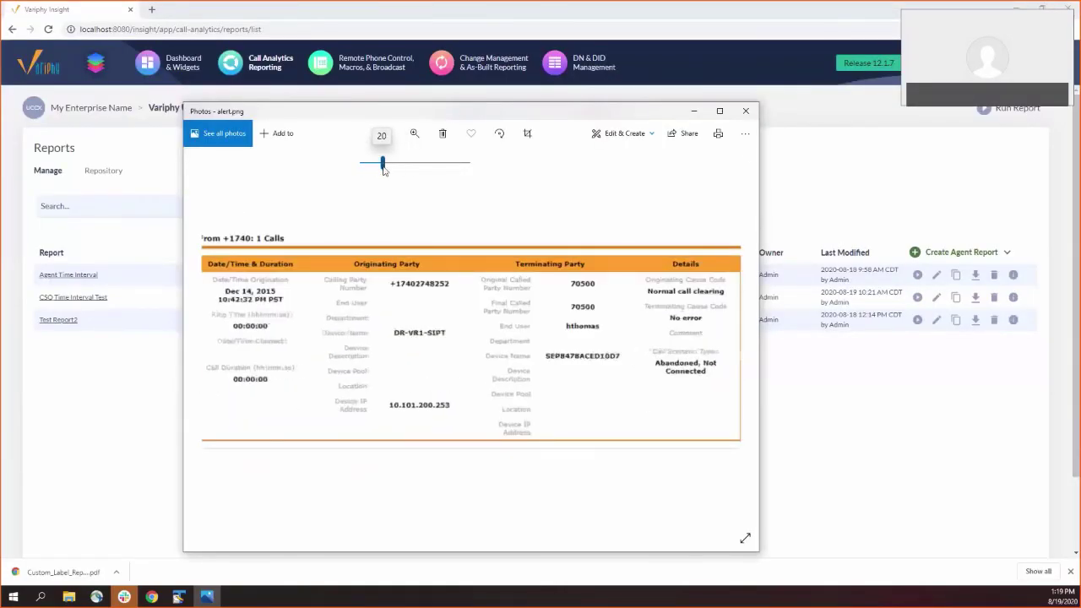
pyautogui.click(745, 110)
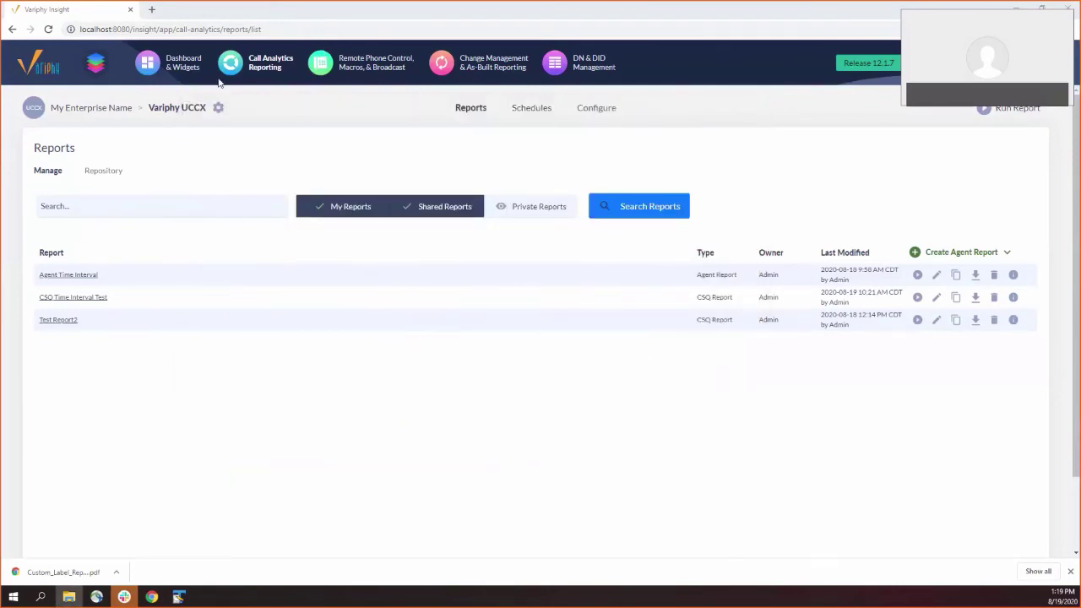
# Change the cluster to My Cluster (CUCM) and open its call analytics configuration
pyautogui.click(217, 109)
pyautogui.click(458, 305)
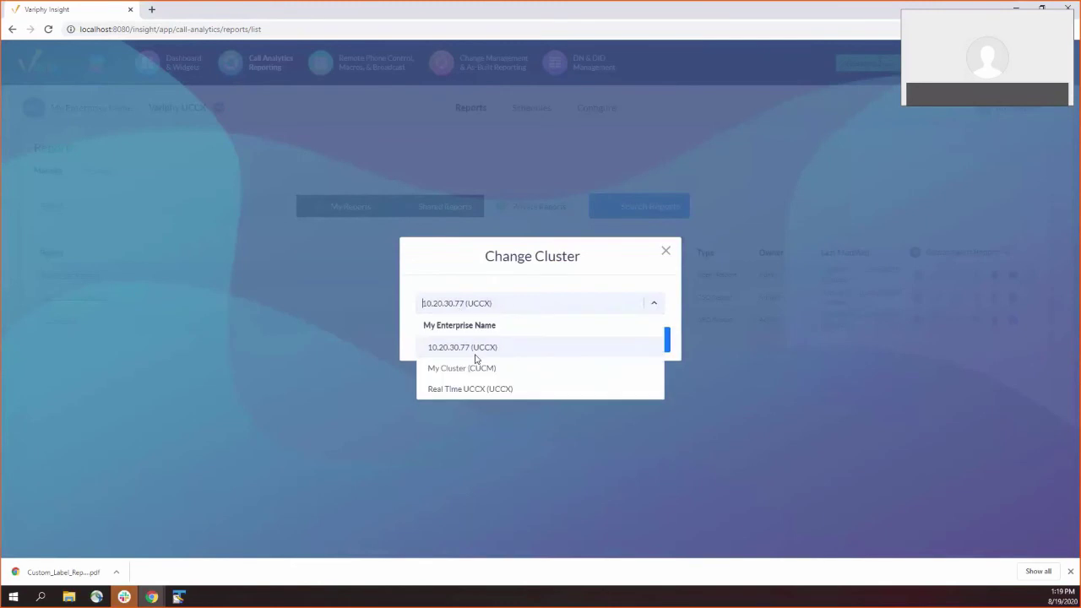
pyautogui.click(482, 367)
pyautogui.click(654, 342)
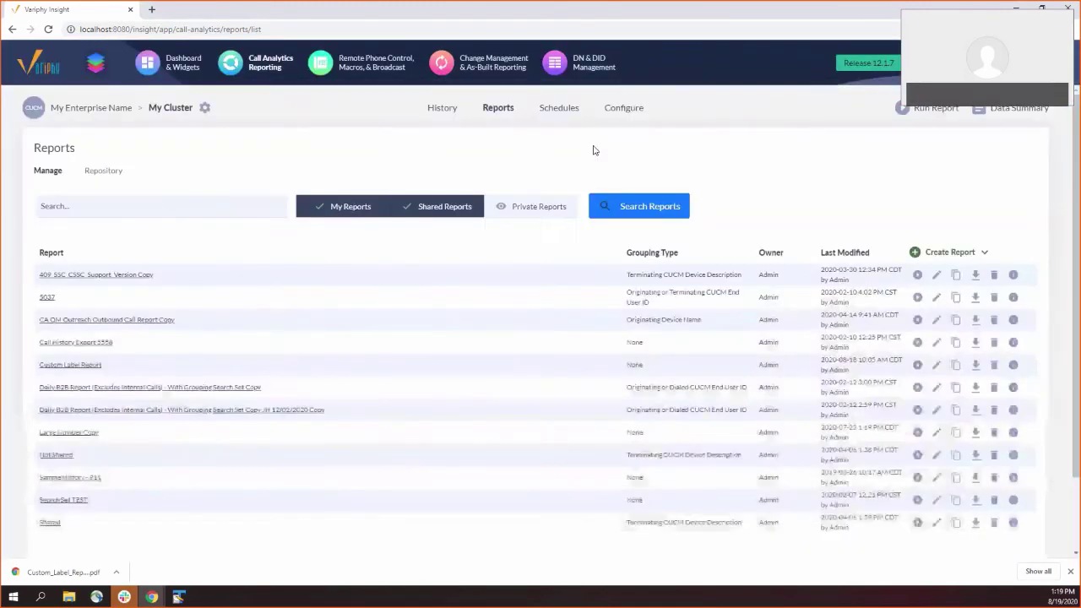
pyautogui.click(619, 110)
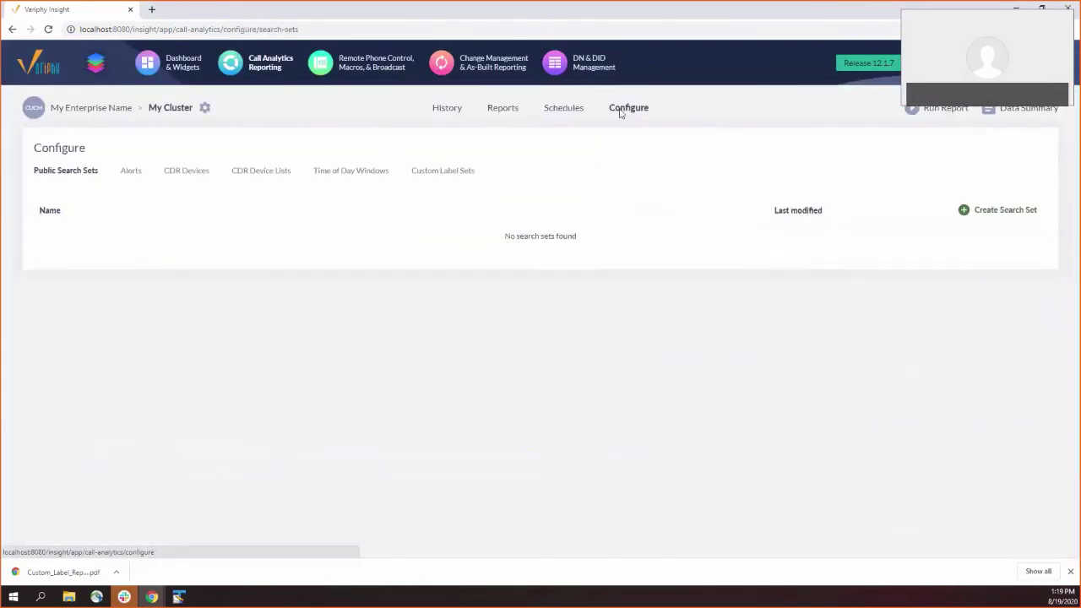
# Start a new CDR alert, review its search set and notification settings, and add a blank search set
pyautogui.click(131, 173)
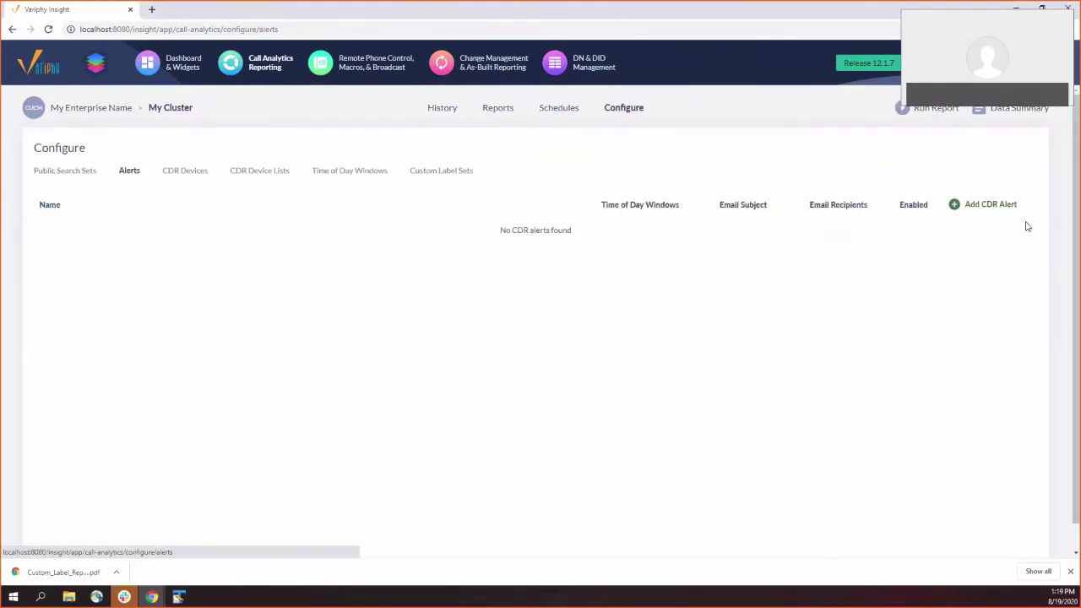
pyautogui.click(985, 212)
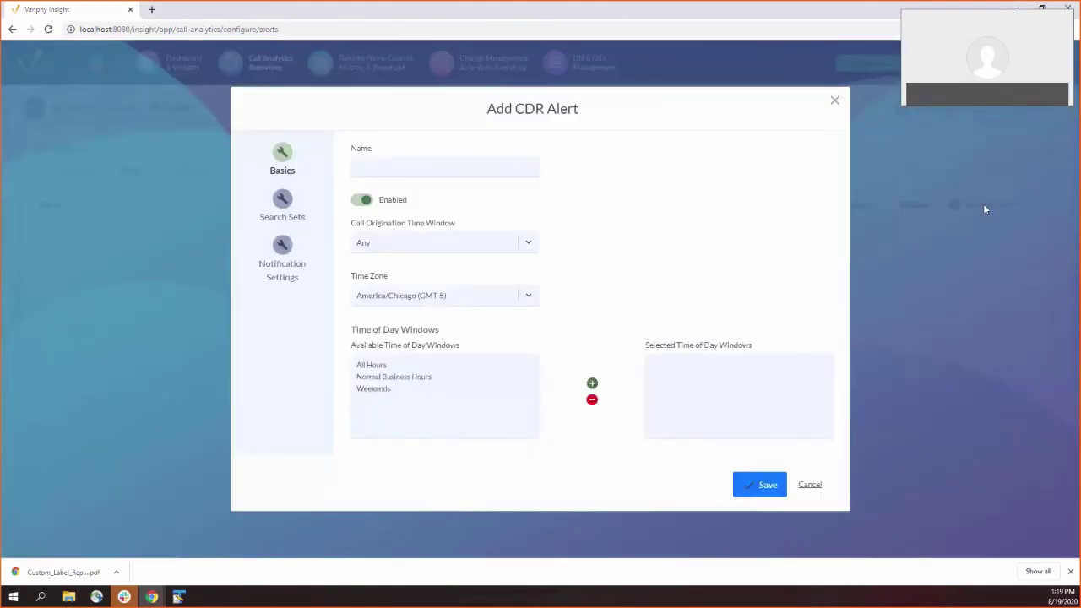
pyautogui.click(275, 203)
pyautogui.click(282, 325)
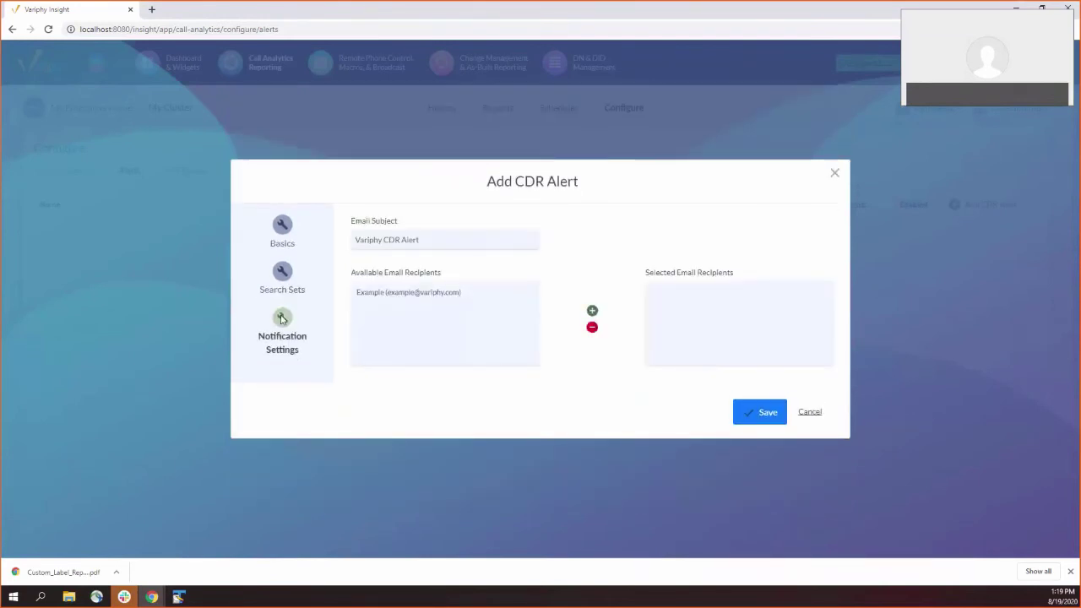
pyautogui.click(272, 280)
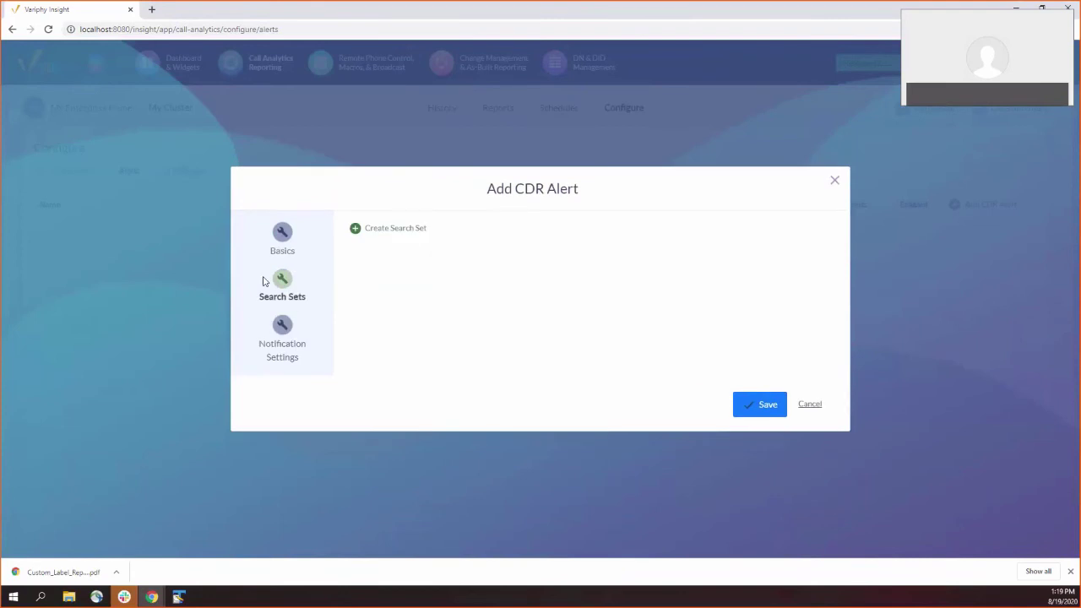
pyautogui.click(358, 233)
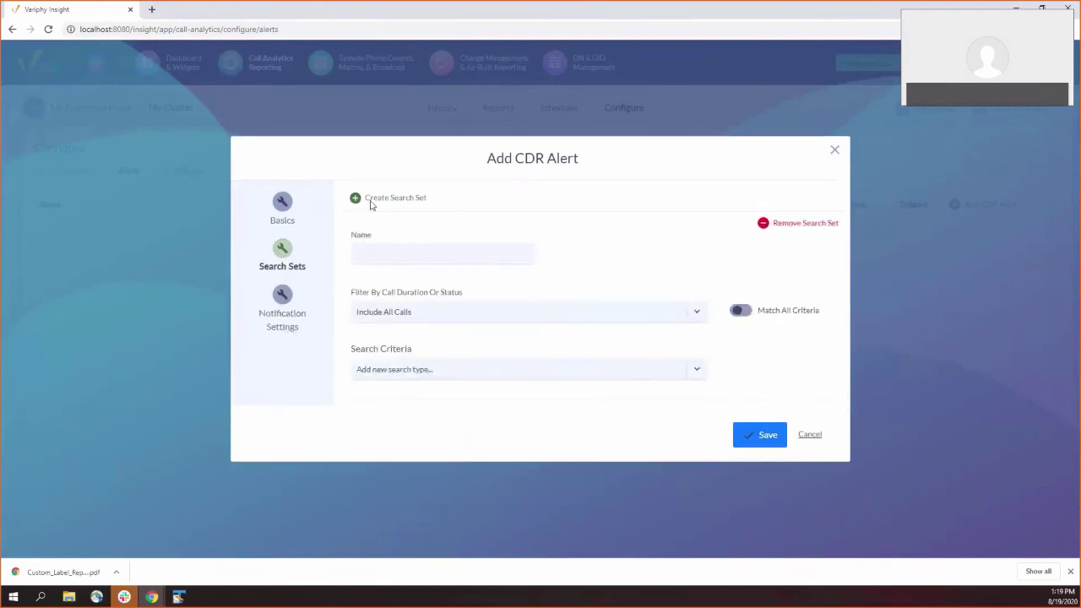
# Review the new alert's basic settings and call origination time window options, and cancel the alert without saving
pyautogui.click(286, 205)
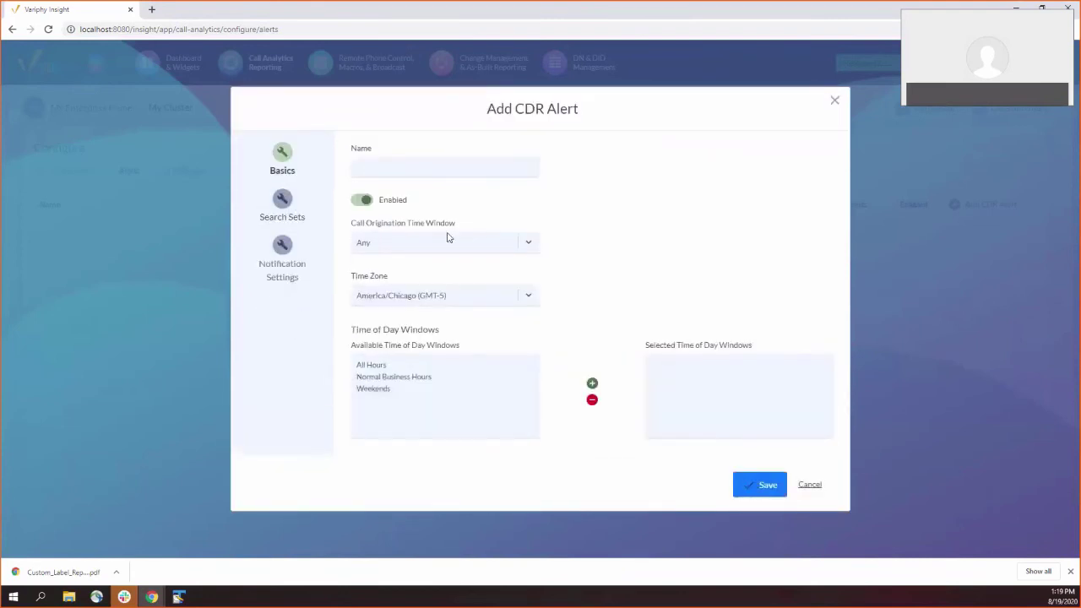
pyautogui.click(405, 240)
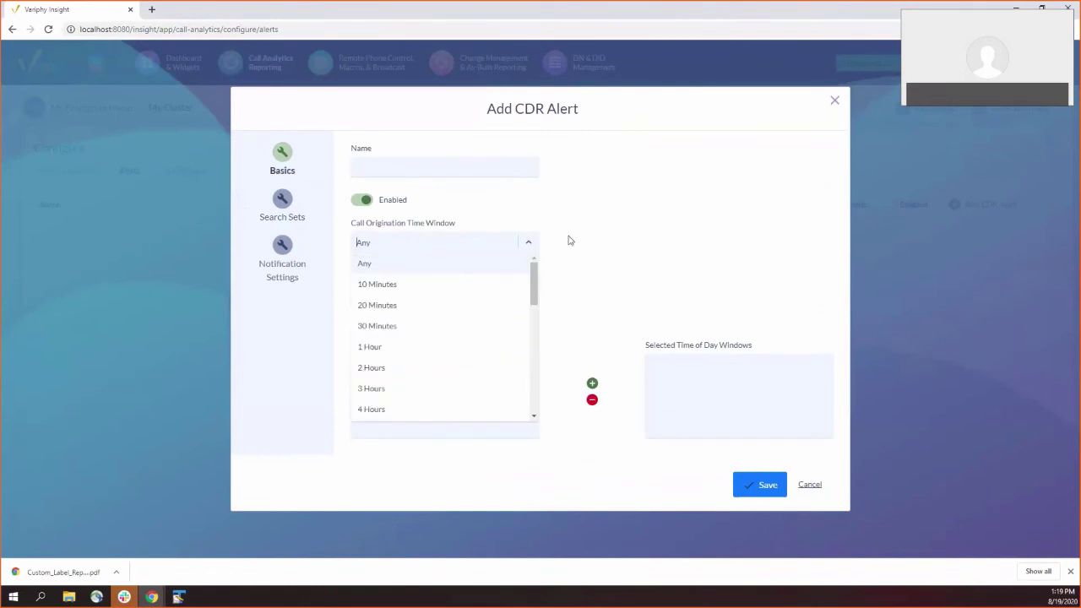
pyautogui.click(711, 250)
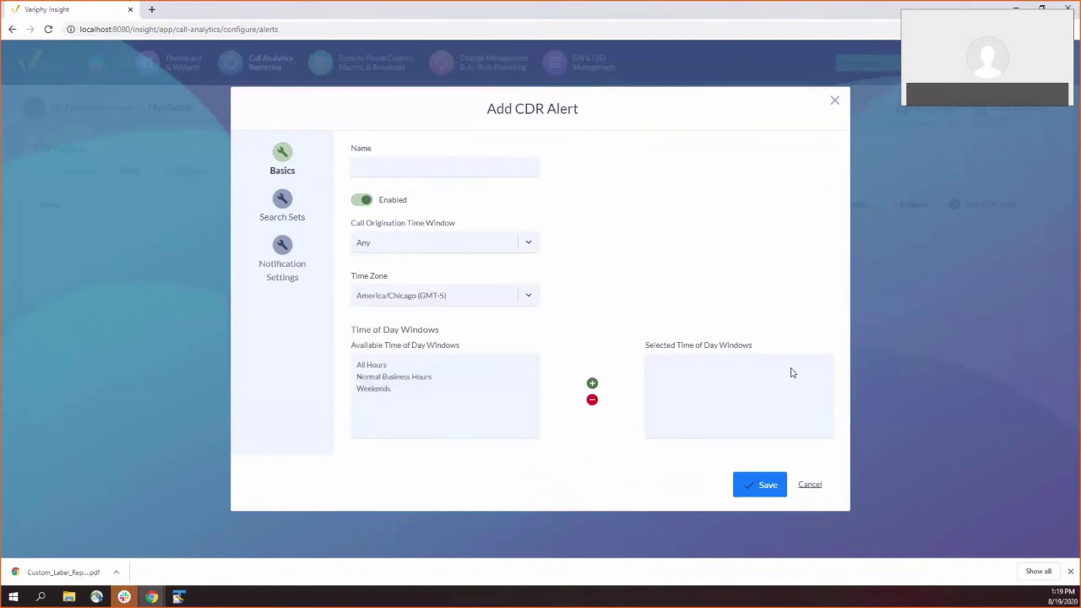
pyautogui.click(815, 486)
pyautogui.click(834, 104)
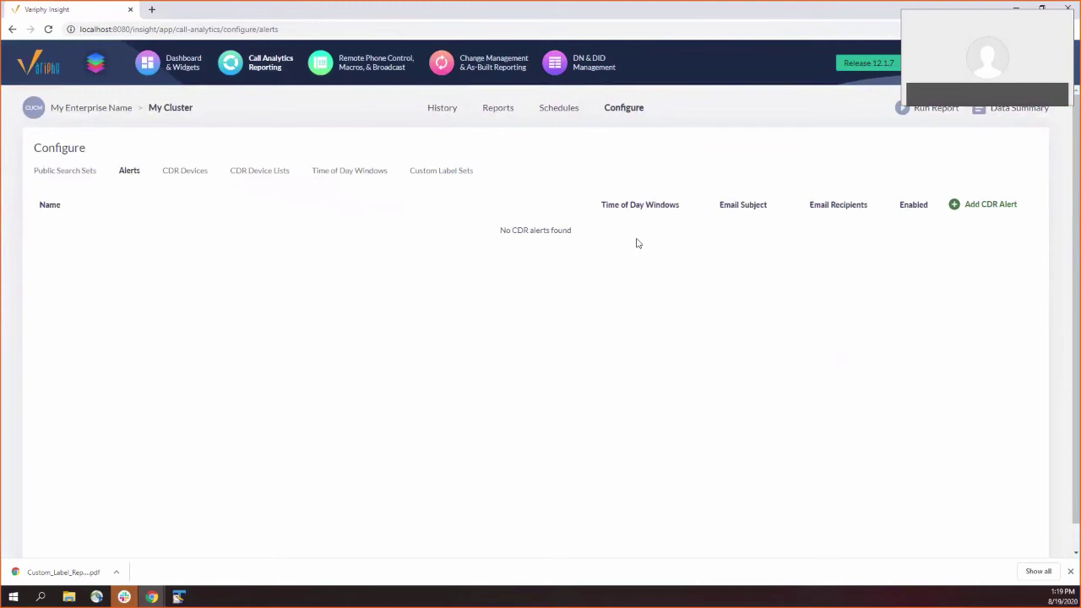
# Show the report repository and highlight the status and timestamps of the topmost Custom Label Report entry
pyautogui.click(502, 108)
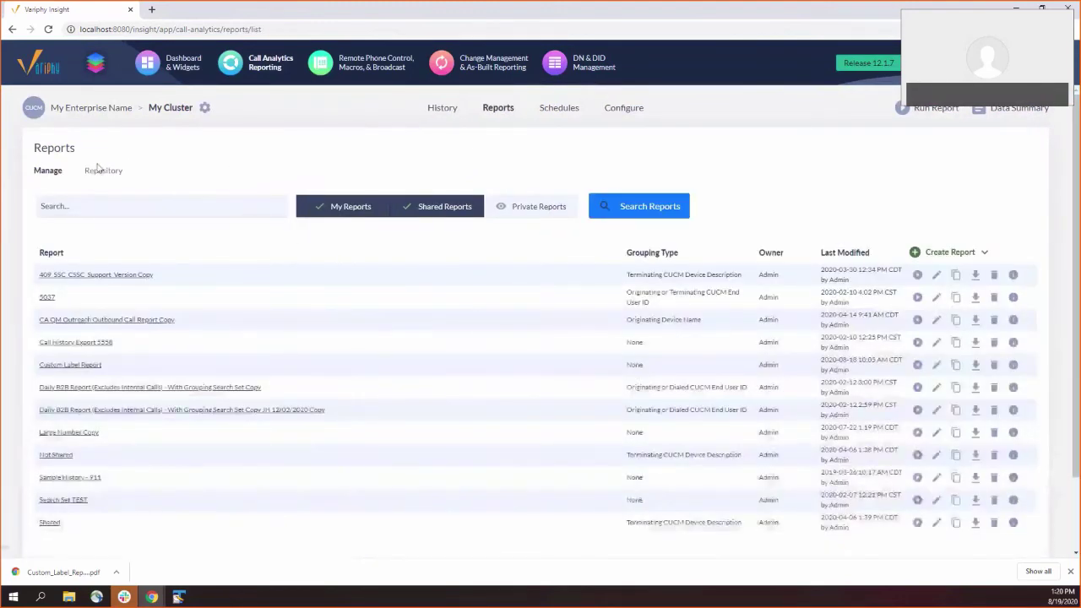
pyautogui.click(102, 172)
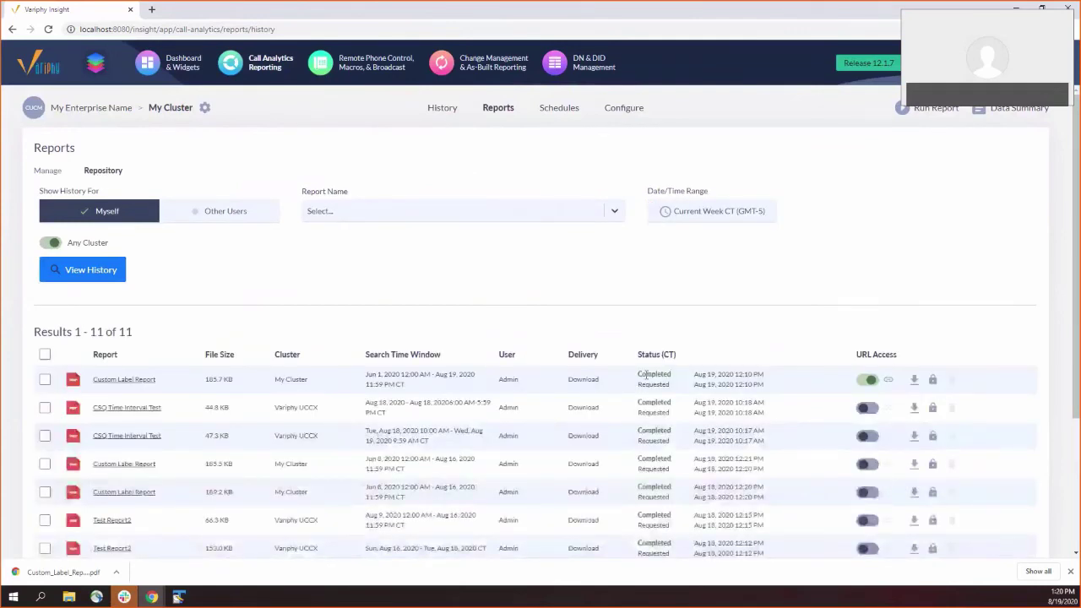
pyautogui.moveTo(765, 387)
pyautogui.mouseDown()
pyautogui.moveTo(670, 374)
pyautogui.moveTo(766, 387)
pyautogui.mouseUp()
pyautogui.click(670, 374)
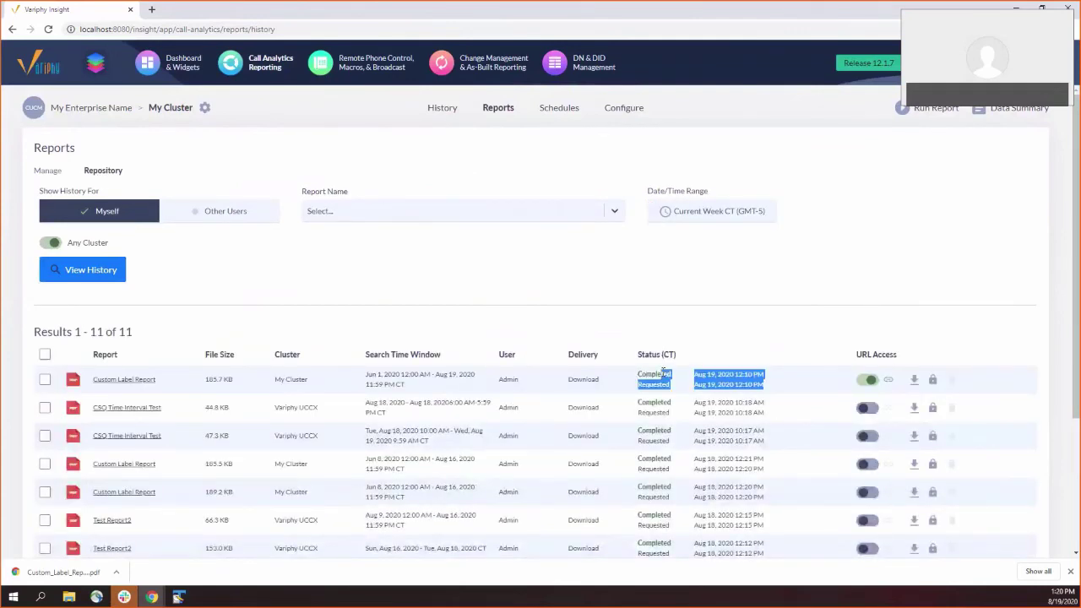
pyautogui.click(650, 374)
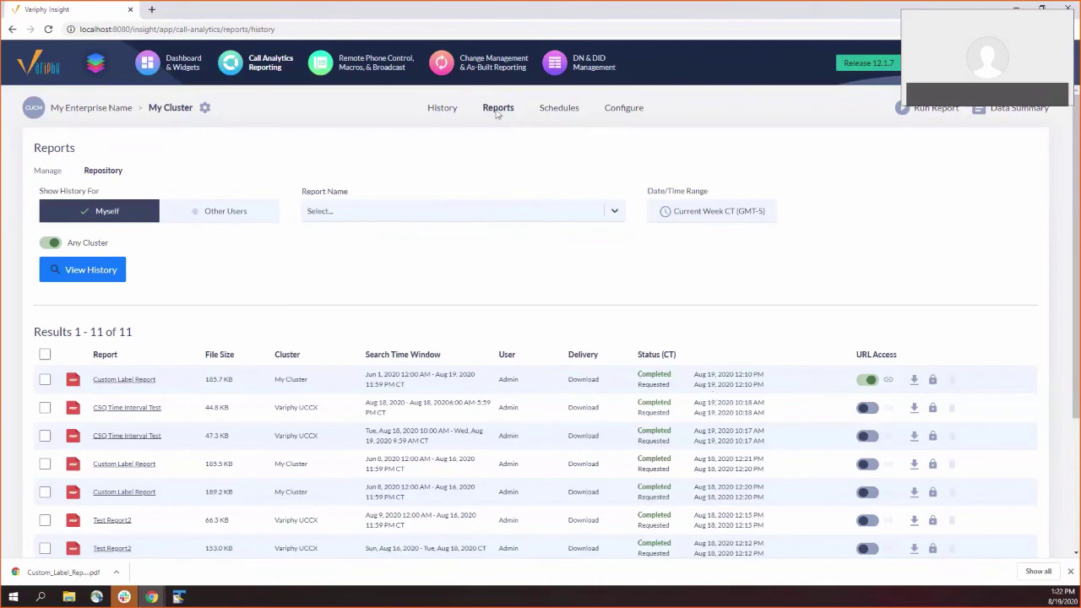
# Review My Cluster's data summary from the report repository and again from the report management list, closing it each time
pyautogui.click(1017, 113)
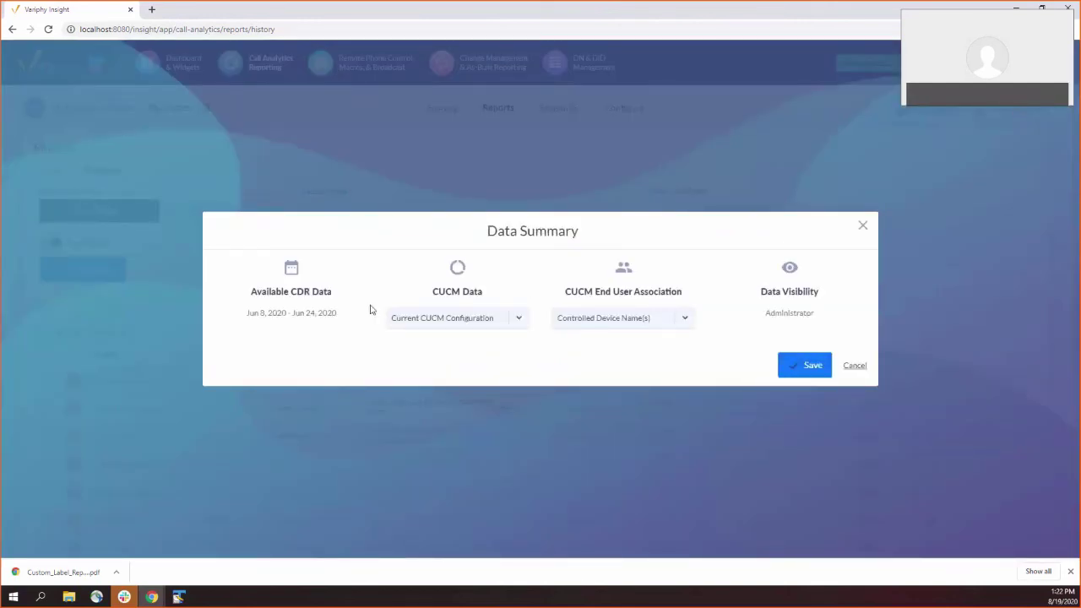
pyautogui.click(863, 228)
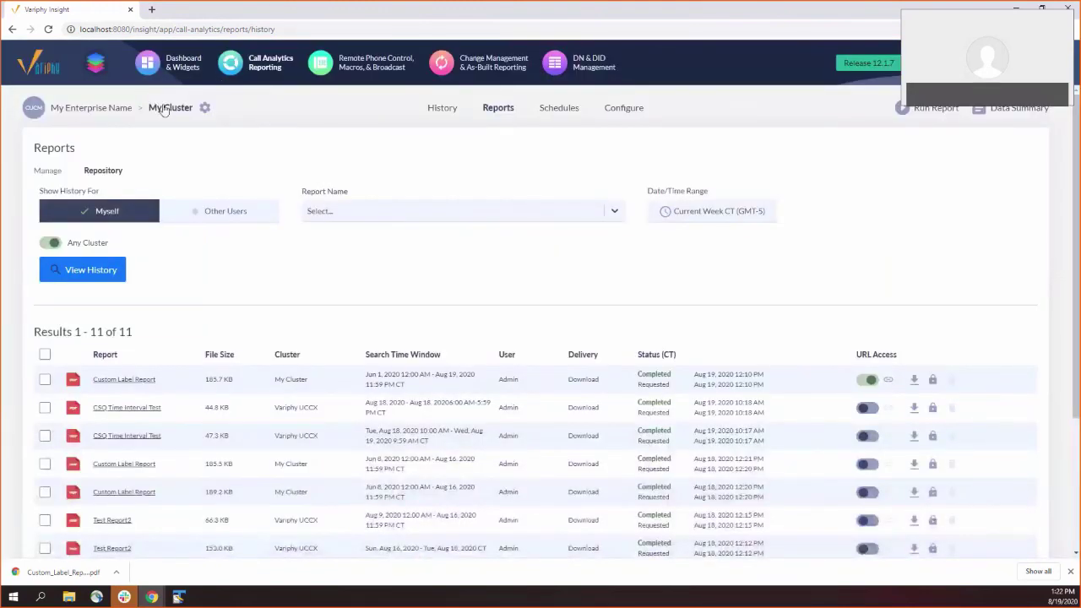
pyautogui.click(50, 171)
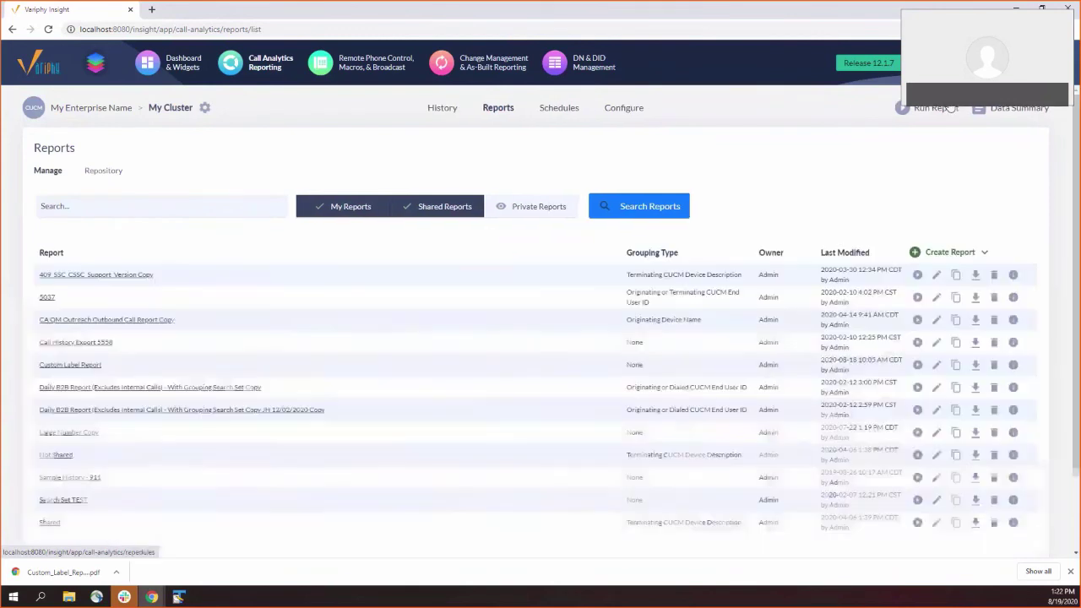
pyautogui.click(1019, 113)
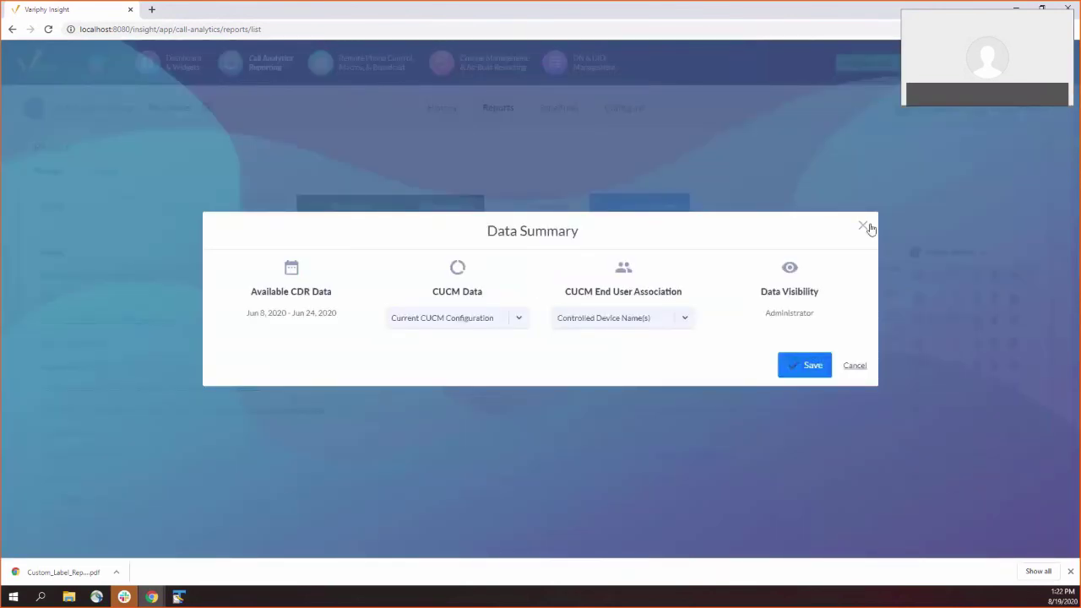
pyautogui.click(865, 228)
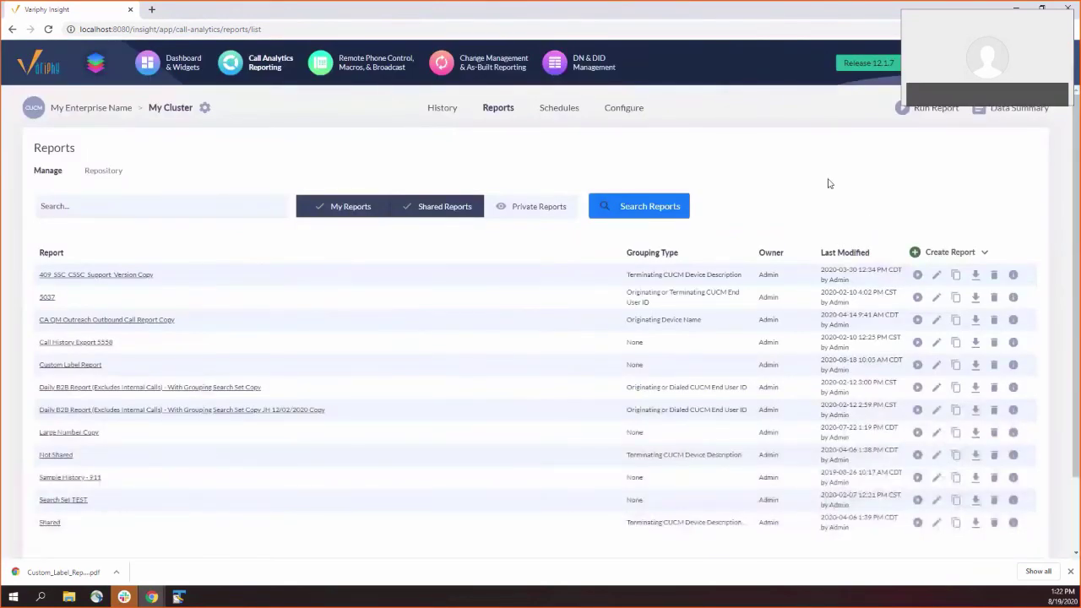